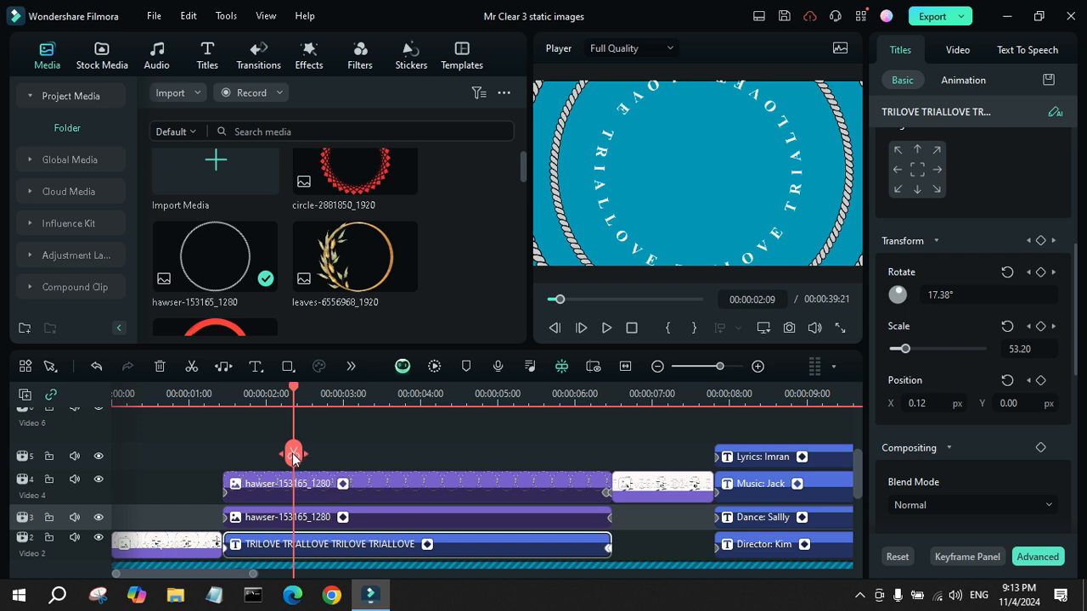
Play the opening circular title sequence from about 1 second and return the playhead to just before it
left_click(625, 366)
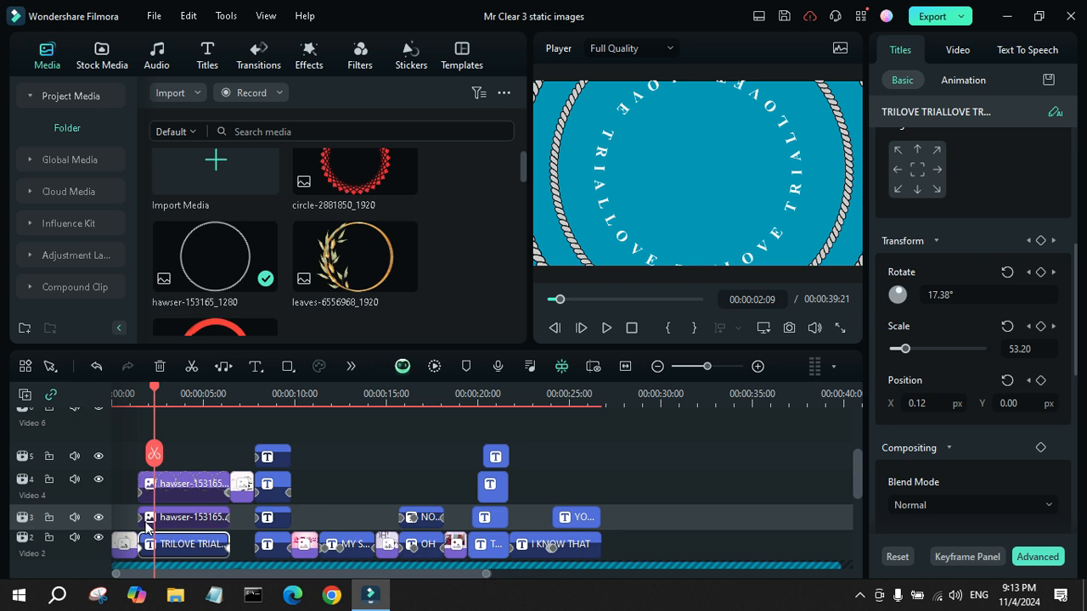
left_click_drag(334, 576, 258, 572)
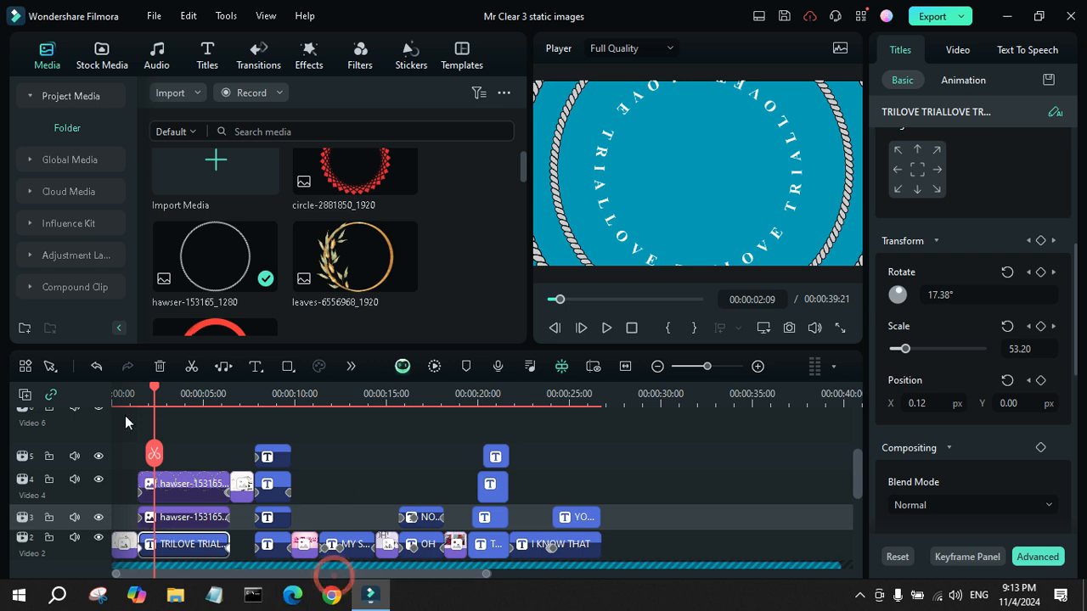
left_click(125, 392)
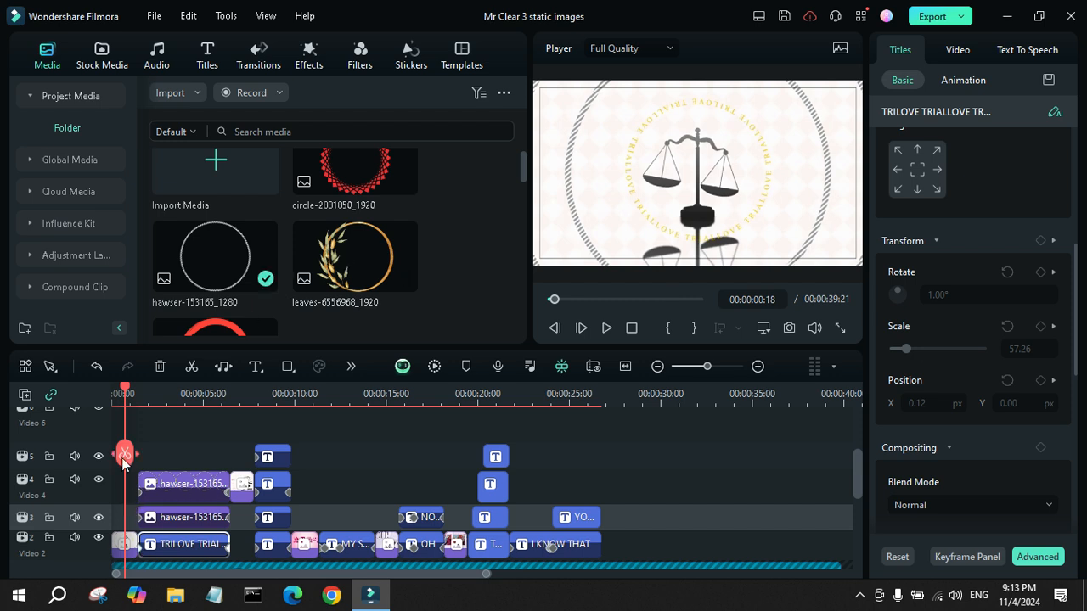
left_click_drag(124, 459, 134, 460)
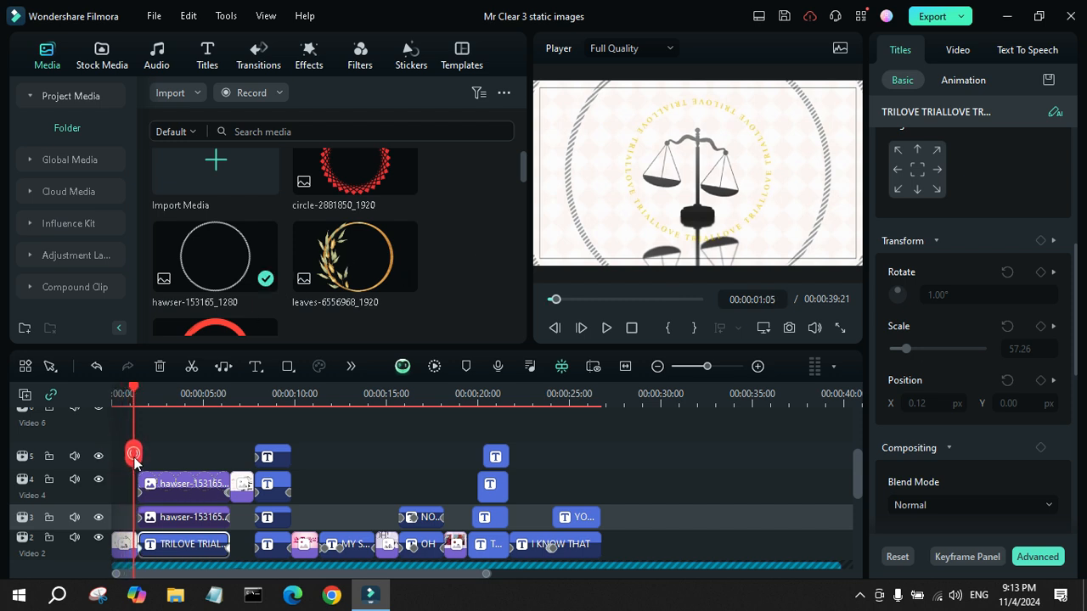
left_click(606, 329)
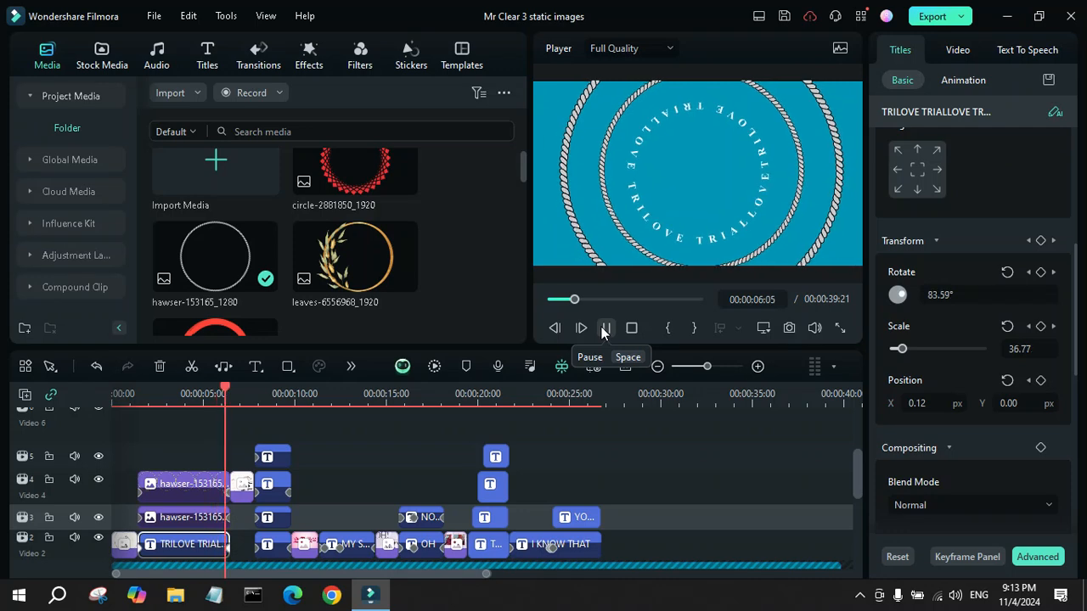
left_click(605, 328)
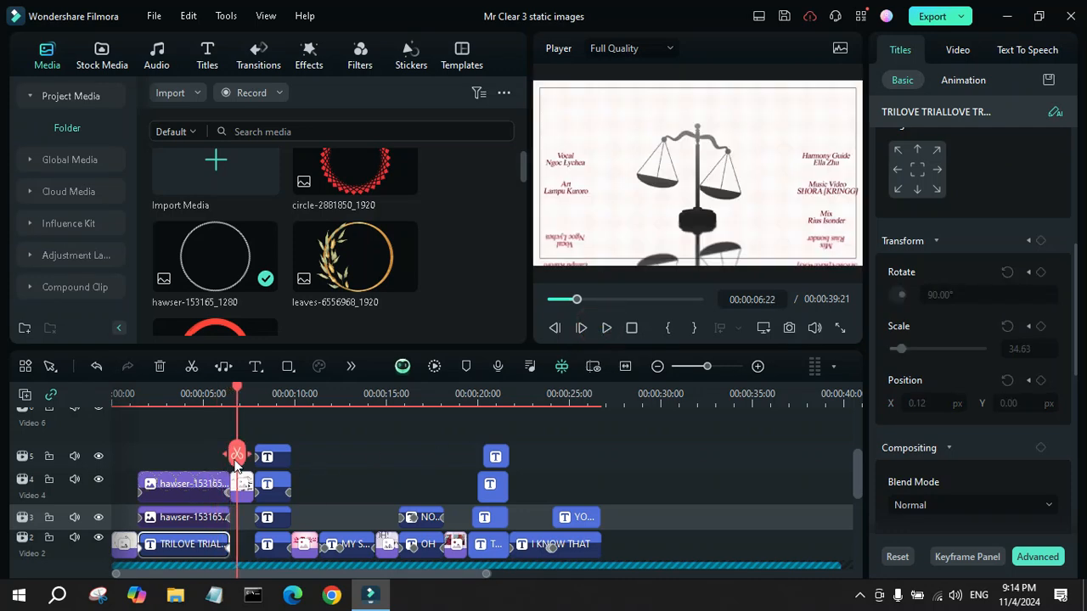
left_click_drag(237, 452, 143, 453)
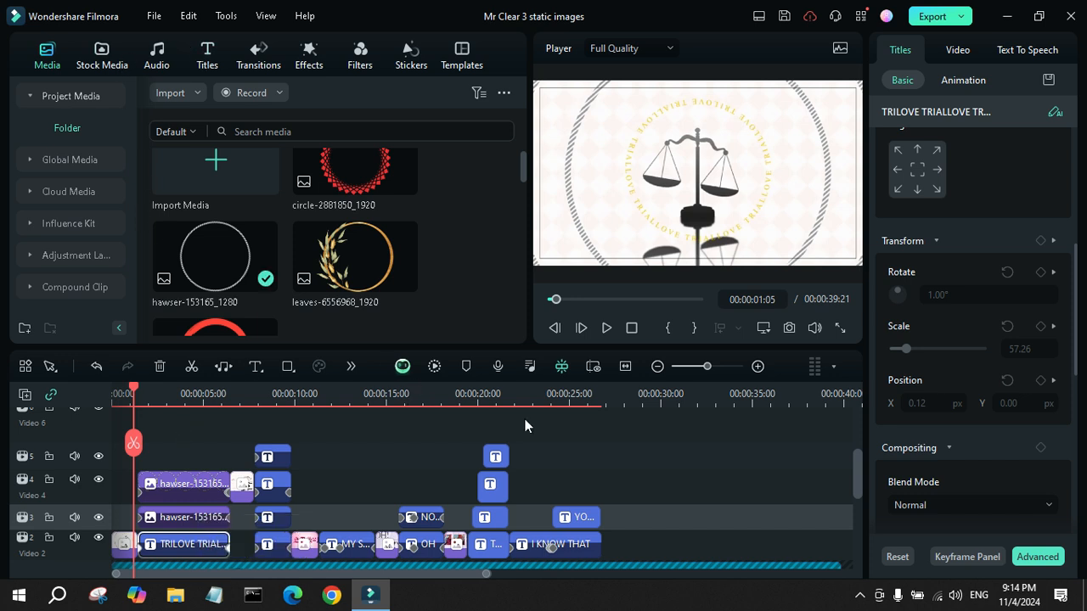
Examine the Sample Color Solid 17 background among the stock solid colors and on Video 1, unlocking its track for the check and relocking it
scroll(646, 450, "down", 2)
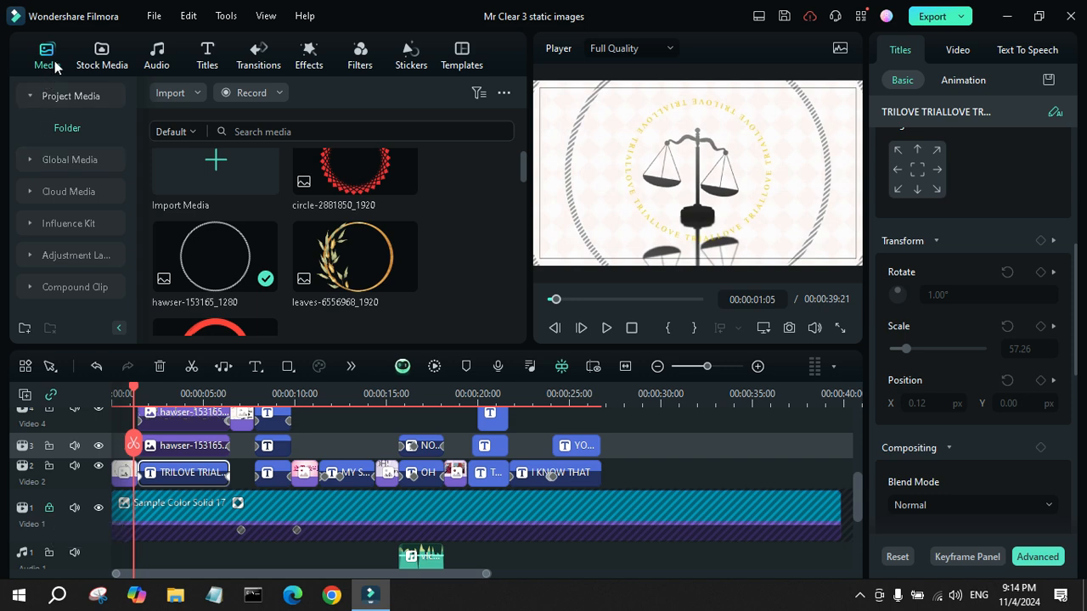
left_click(112, 66)
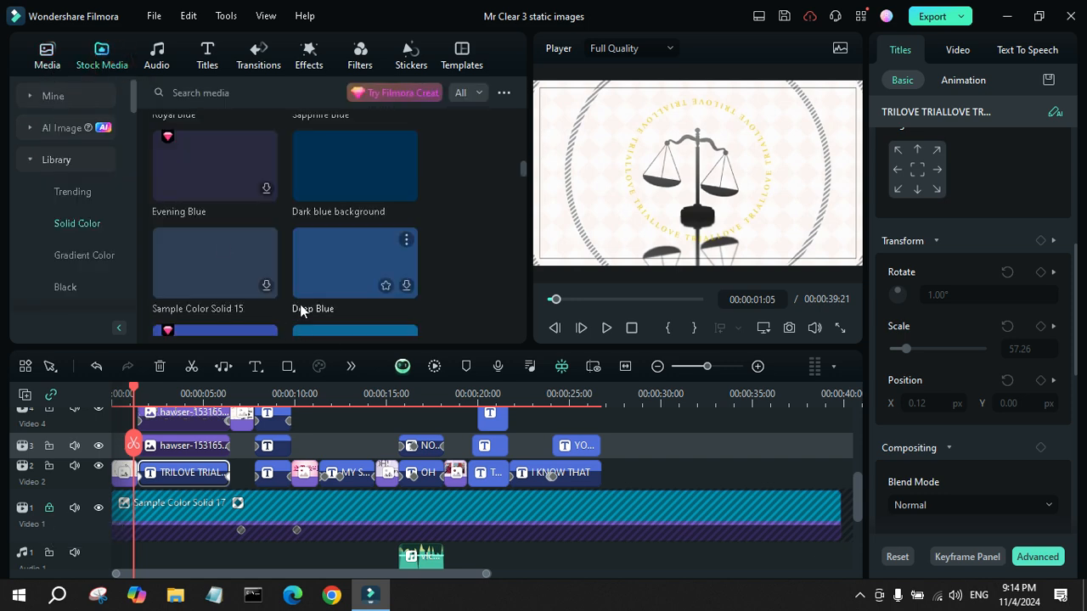
scroll(303, 272, "down", 2)
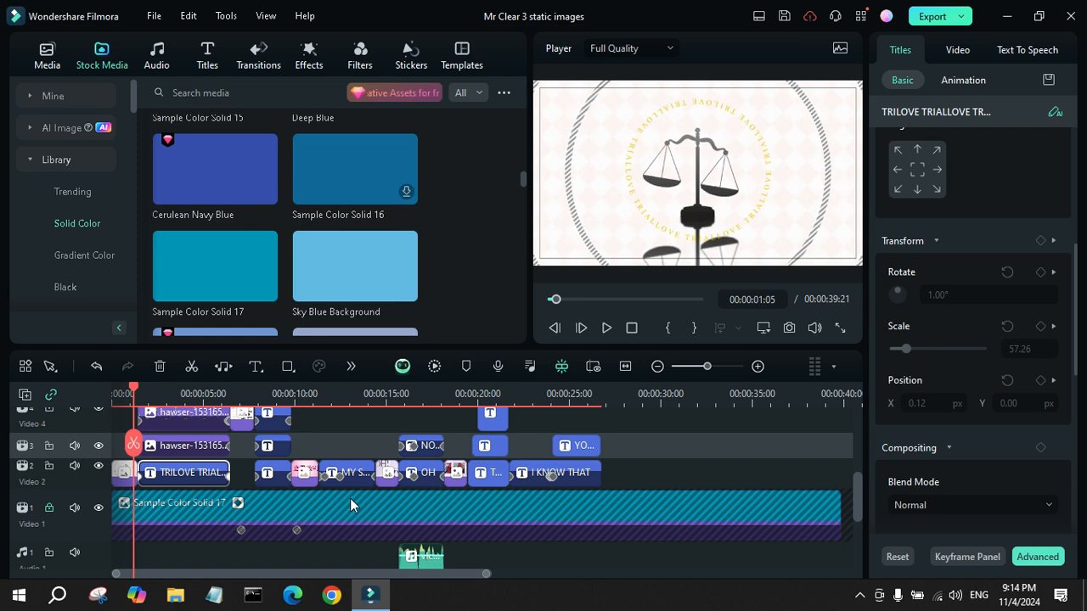
left_click(49, 507)
left_click(394, 511)
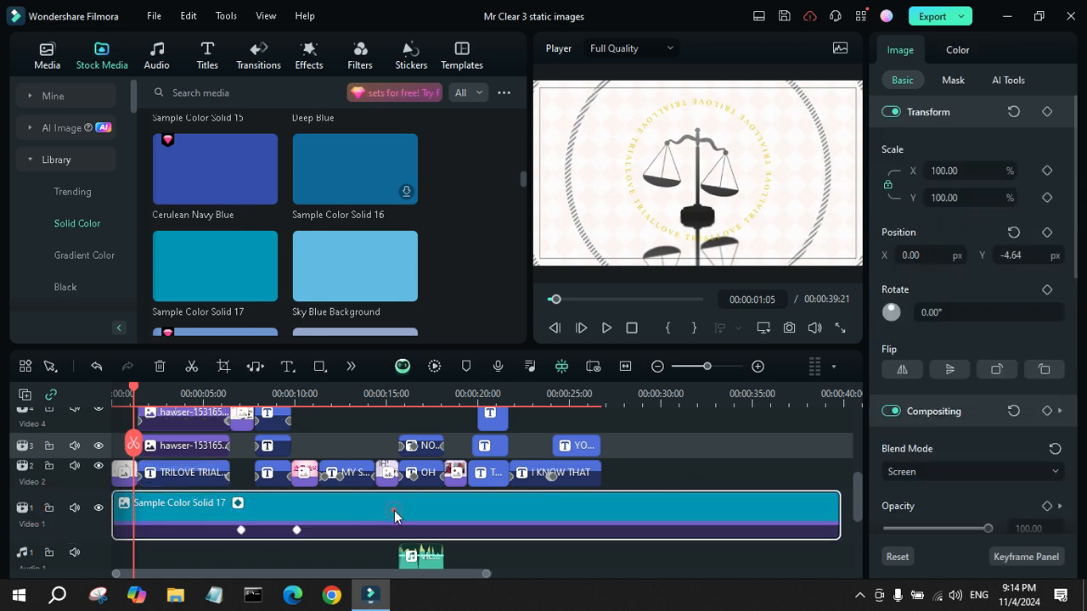
left_click(681, 393)
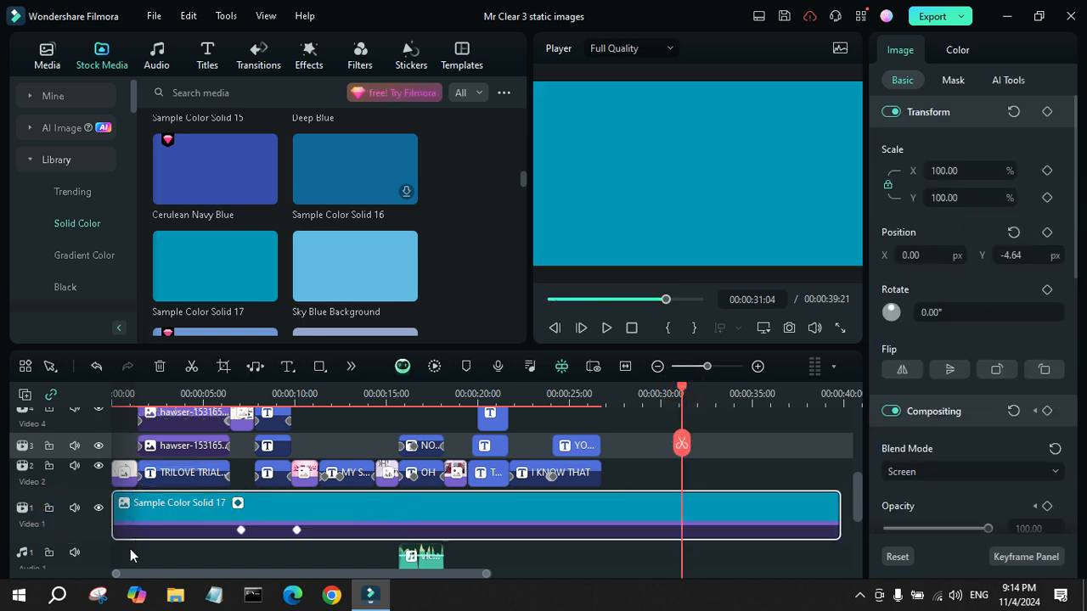
left_click(49, 508)
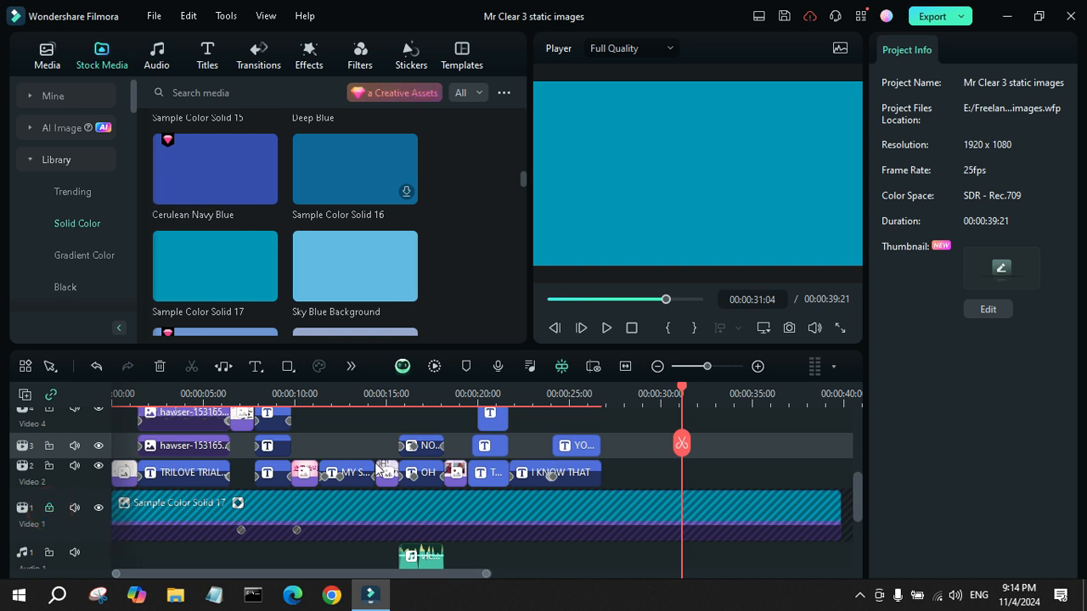
Inspect the text, font and circular Shape settings of the TRILOVE TRIALLOVE title on Video 2
scroll(144, 509, "up", 3)
scroll(136, 492, "down", 2)
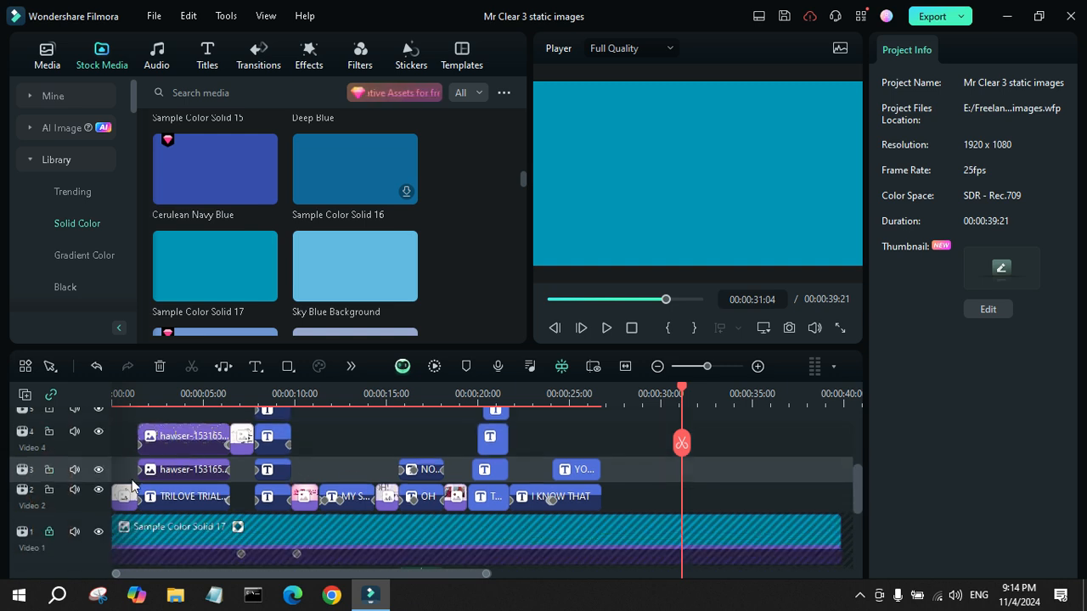
left_click(117, 394)
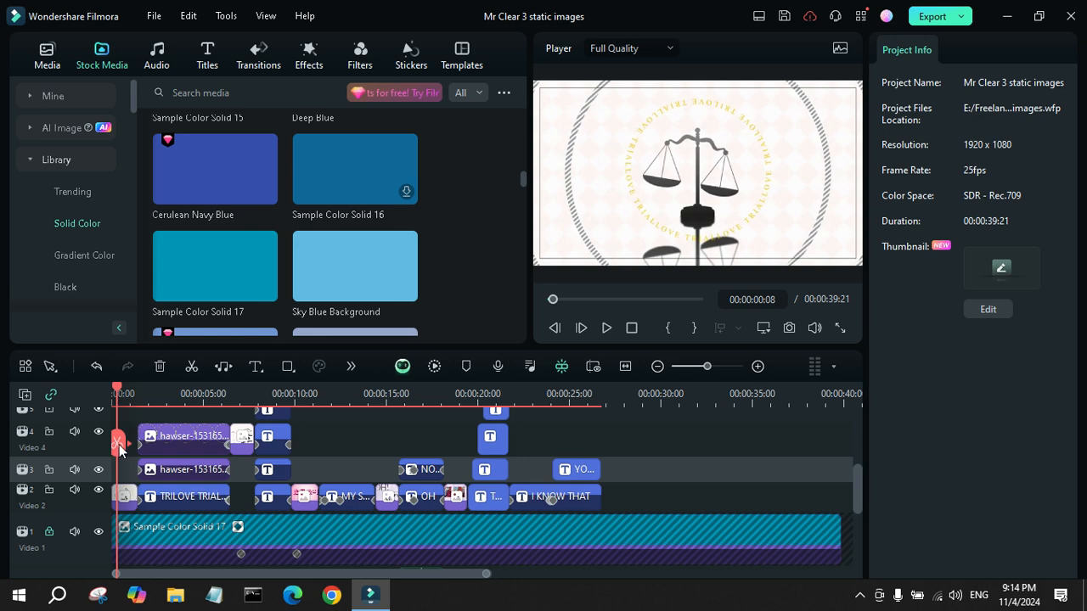
mouse_move(119, 450)
left_mouse_down()
mouse_move(159, 452)
mouse_move(114, 450)
left_mouse_up()
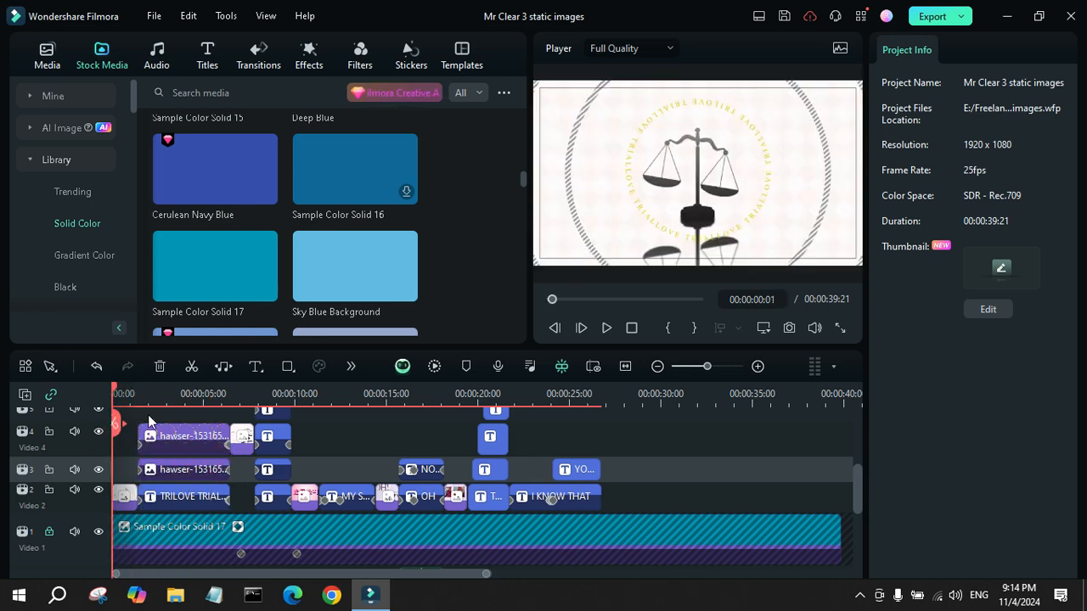
left_click(206, 54)
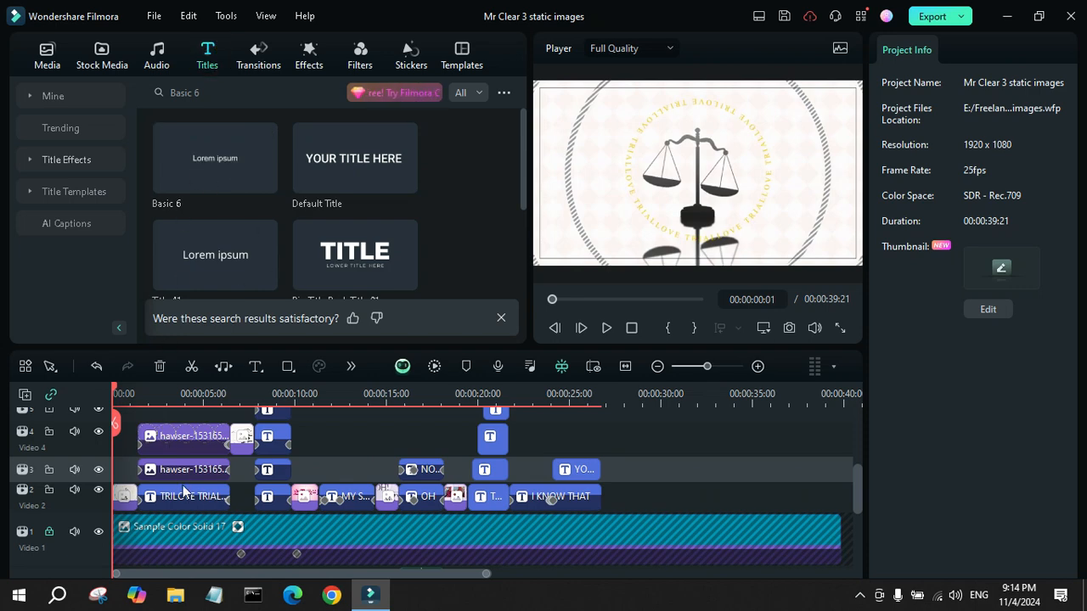
left_click(185, 499)
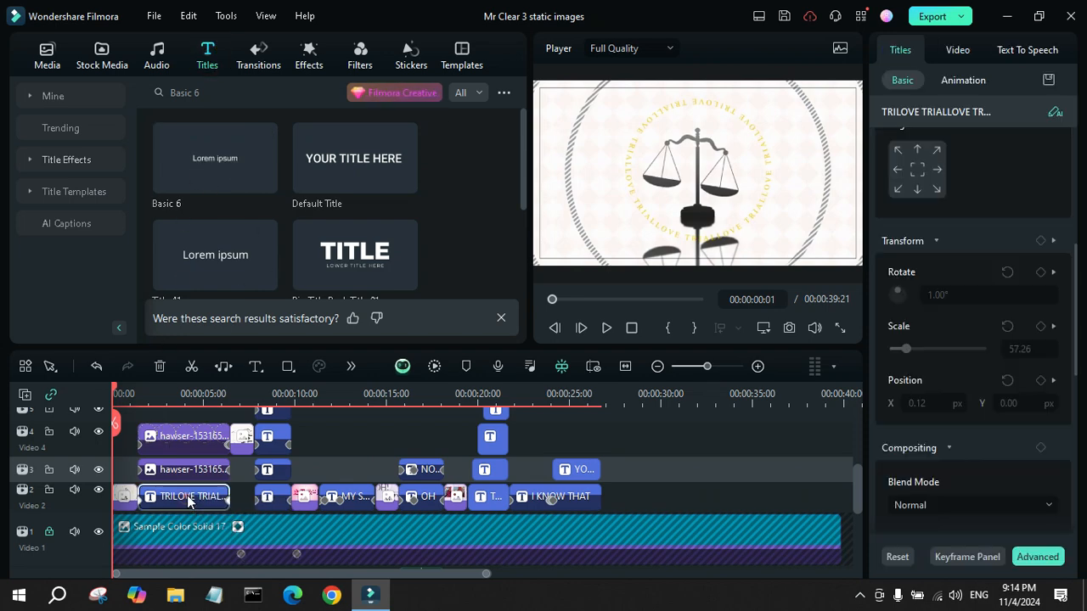
scroll(1029, 279, "up", 3)
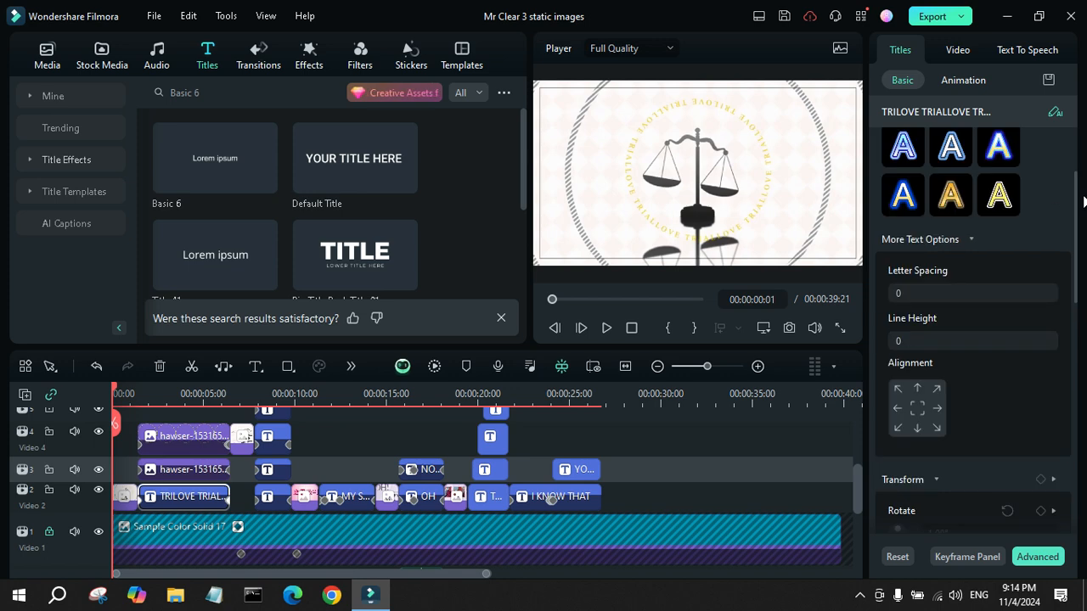
scroll(1074, 226, "up", 5)
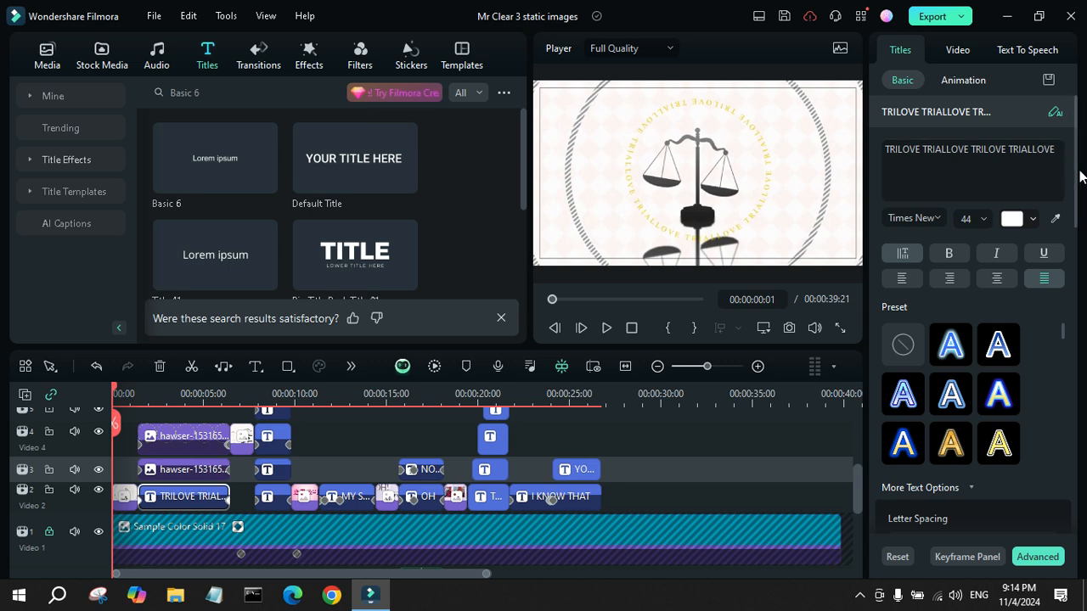
left_click_drag(1076, 175, 1076, 437)
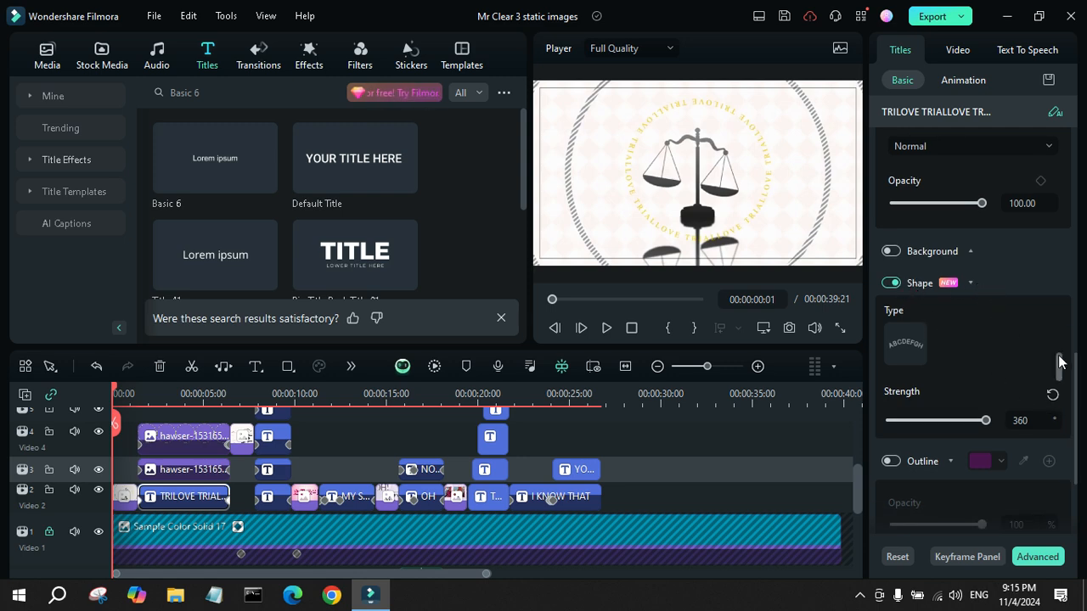
left_click_drag(1060, 370, 1053, 307)
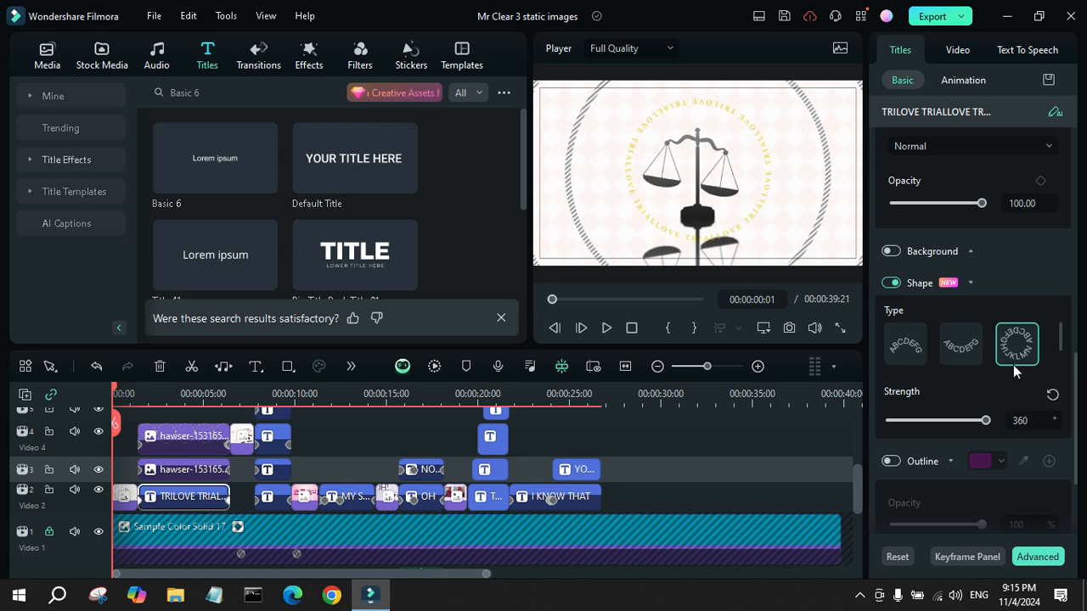
Play the rotating circular title from the start of the timeline and pause before the title clip ends
left_click_drag(1073, 371, 1071, 127)
left_click(605, 328)
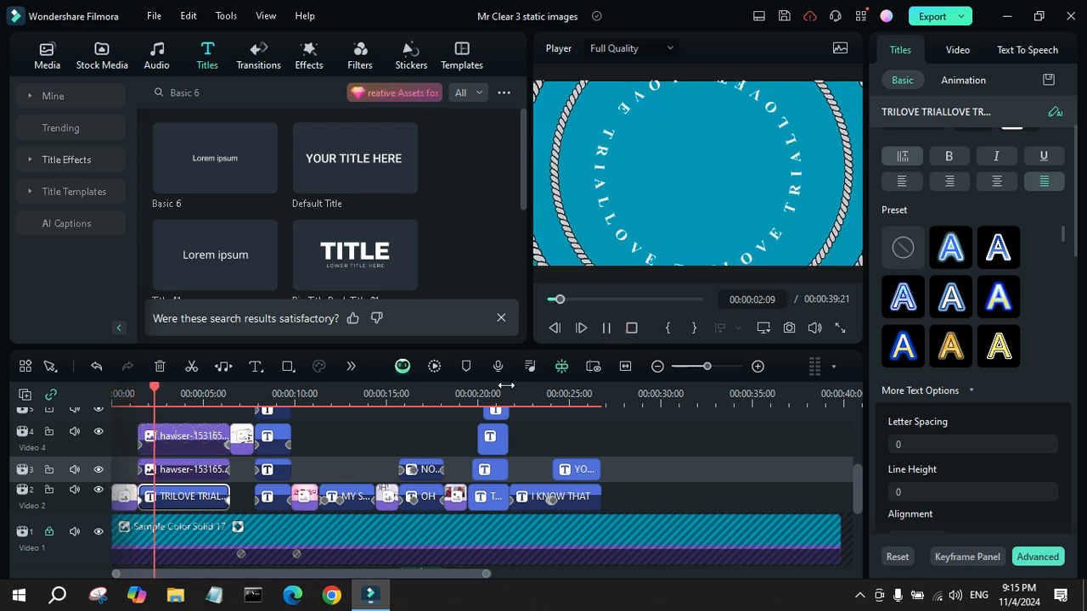
left_click(604, 329)
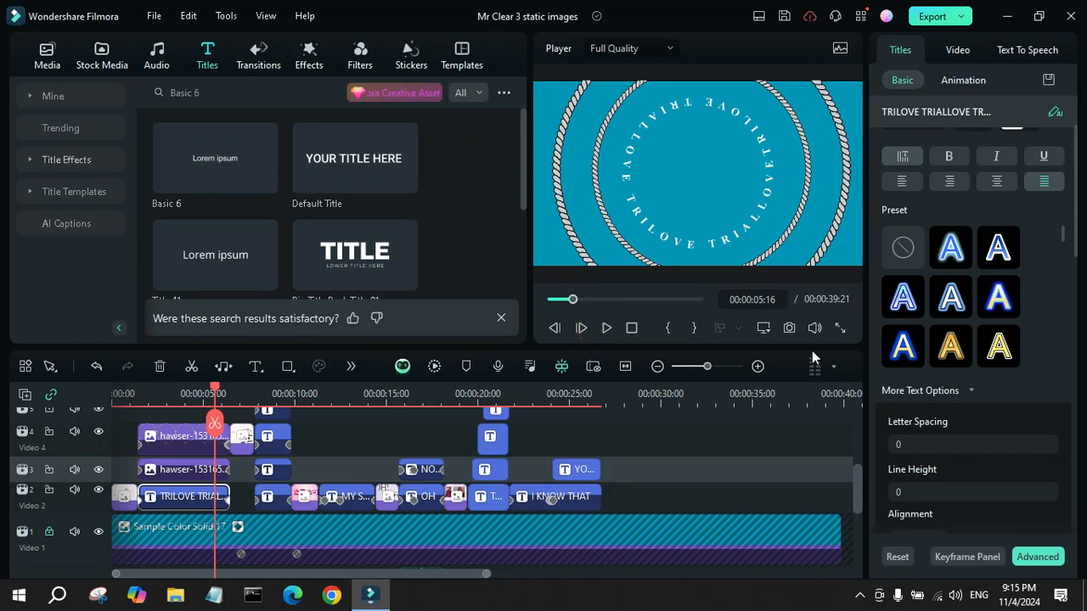
Examine the Rotate, Scale and Position keyframes at the first frame of the TRILOVE TRIALLOVE title clip
left_click(758, 366)
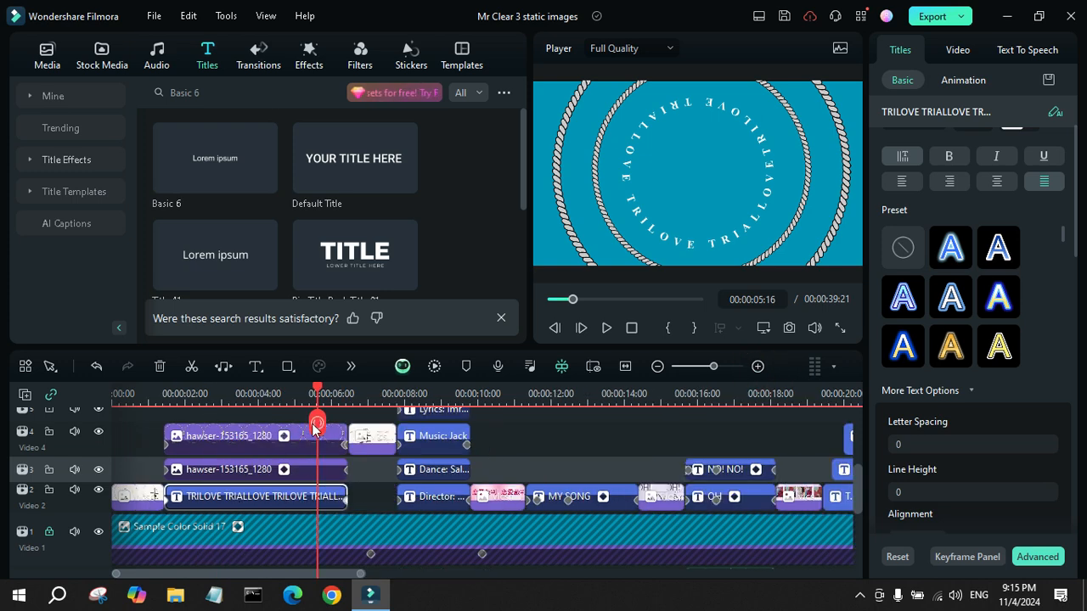
left_click_drag(313, 428, 165, 422)
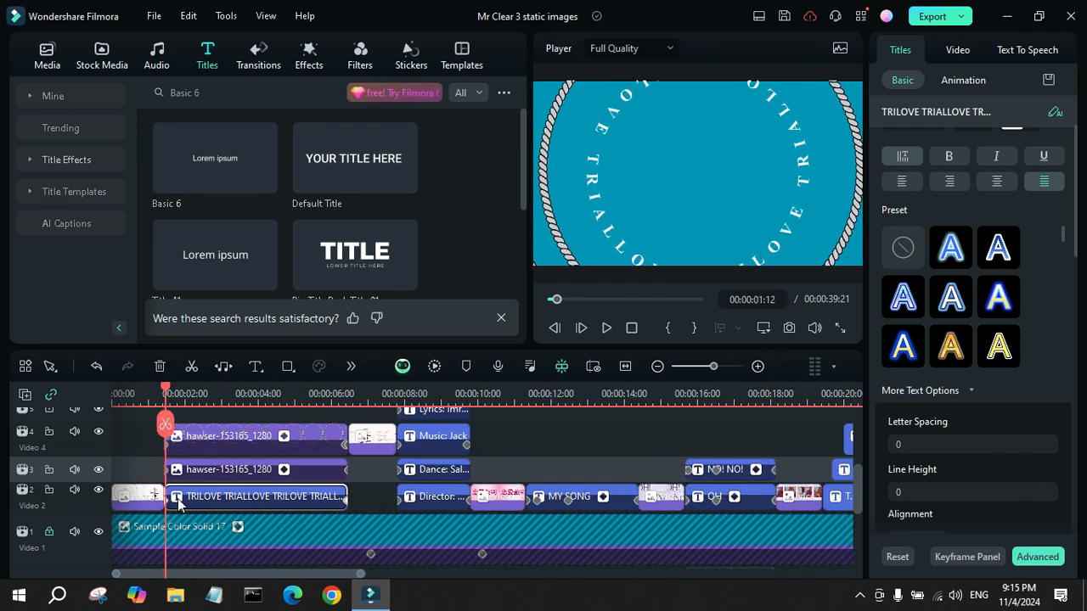
scroll(1074, 307, "up", 1)
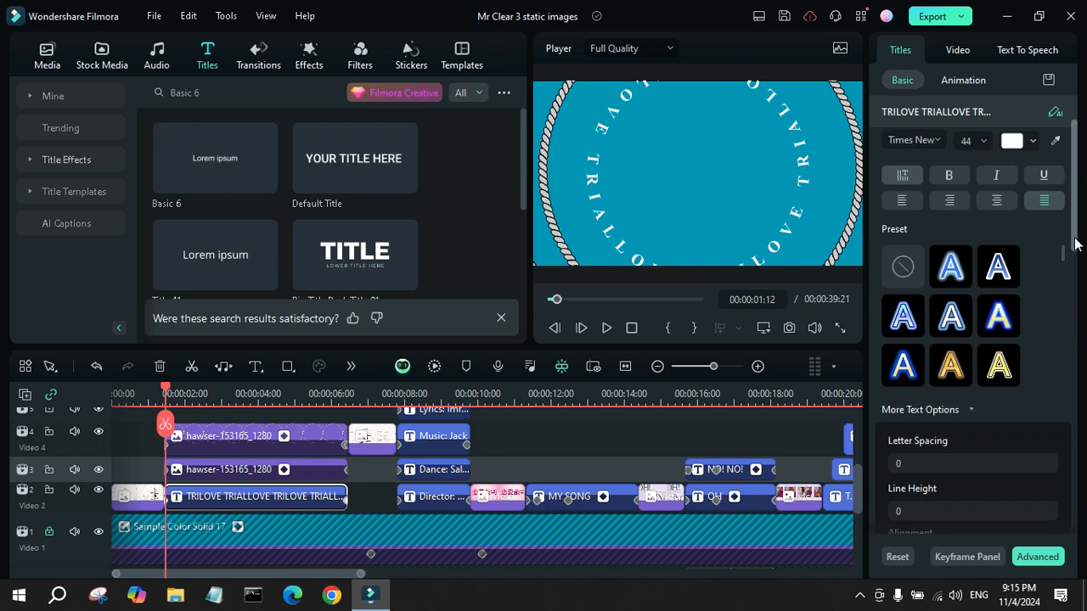
left_click_drag(1072, 218, 1076, 346)
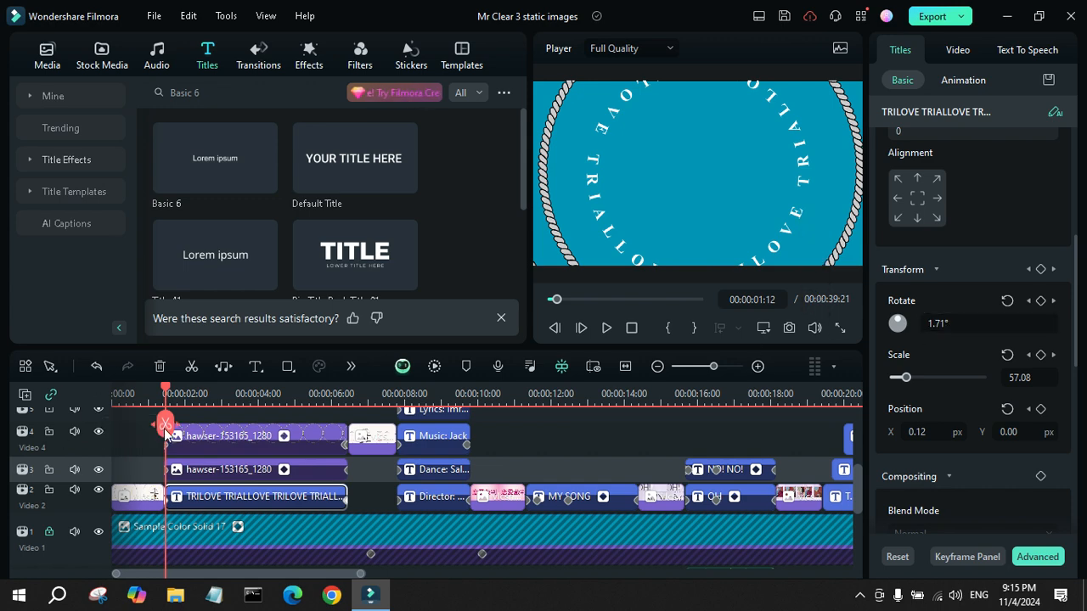
left_click_drag(165, 422, 175, 447)
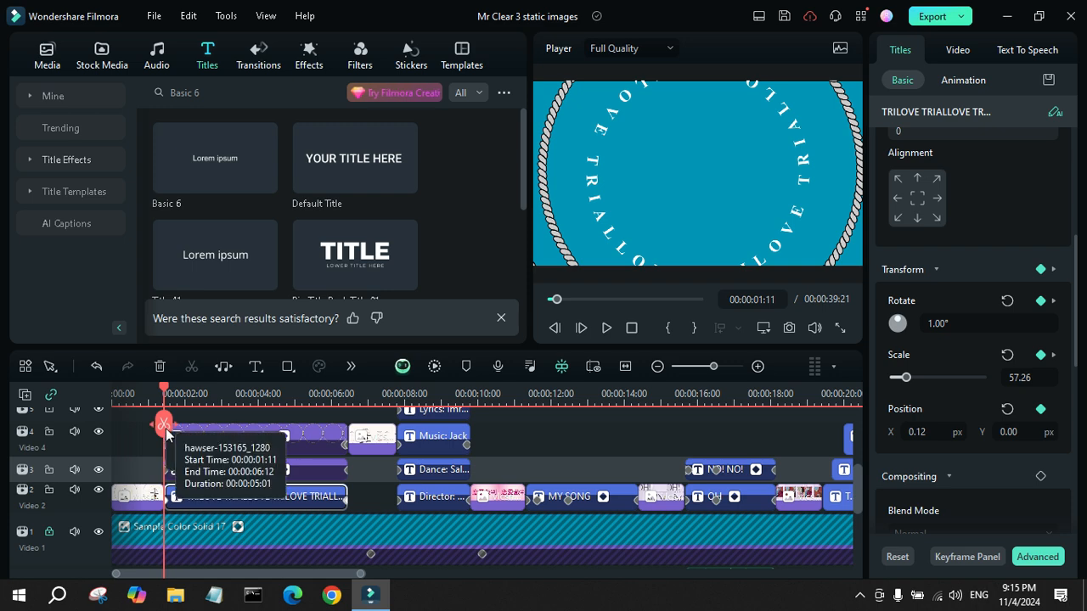
Check the Rotate and Scale values at the end of the TRILOVE TRIALLOVE title clip
key("Down")
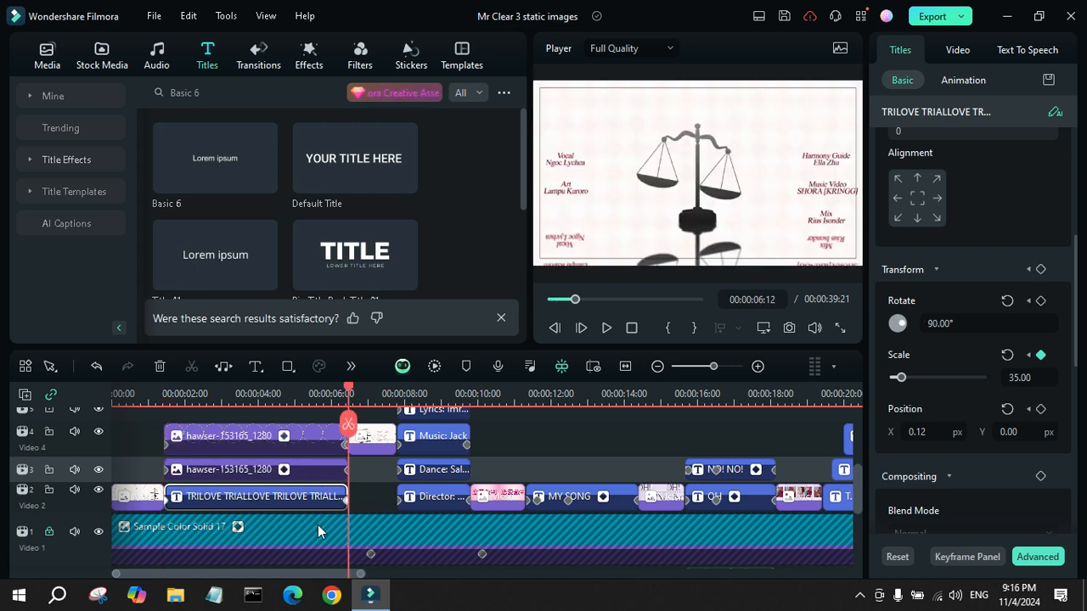
left_click(951, 323)
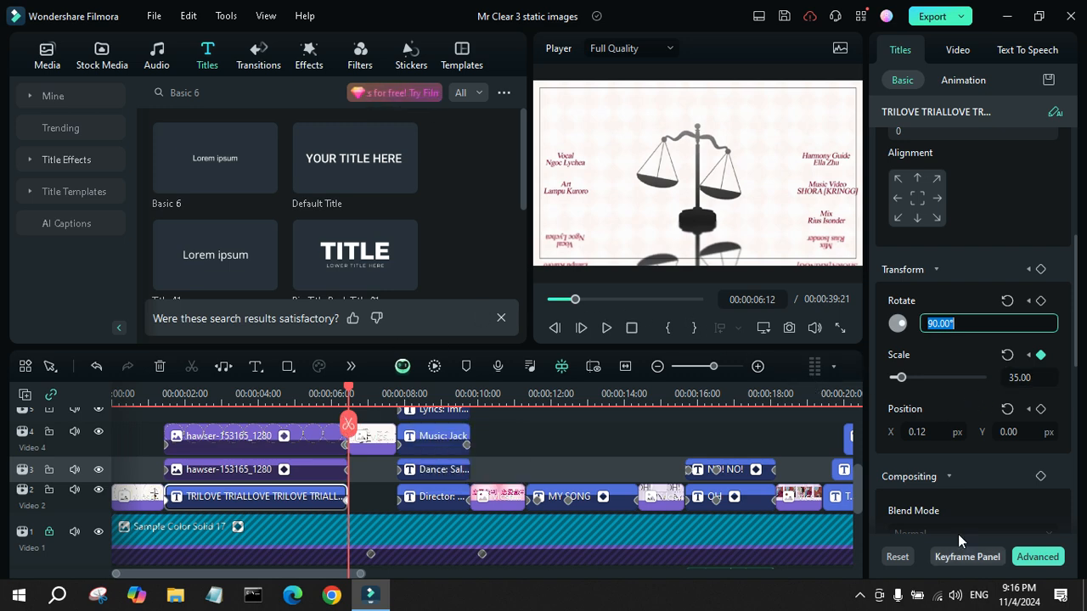
scroll(1019, 509, "down", 2)
scroll(1004, 425, "up", 2)
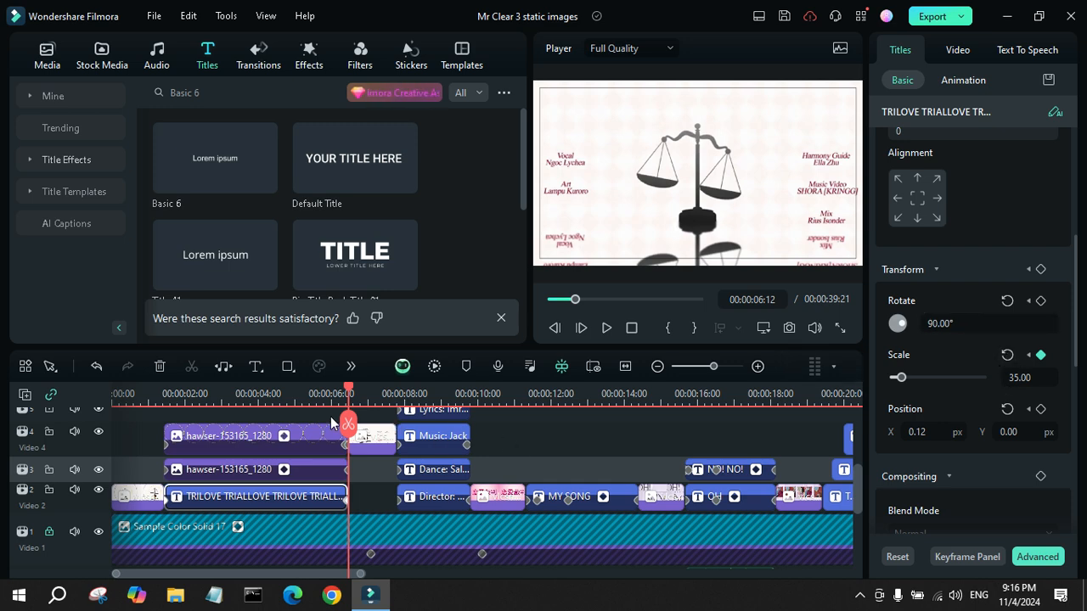
Replay the title's rotation and scaling from just before its first frame and stop the playback
left_click_drag(349, 423, 161, 423)
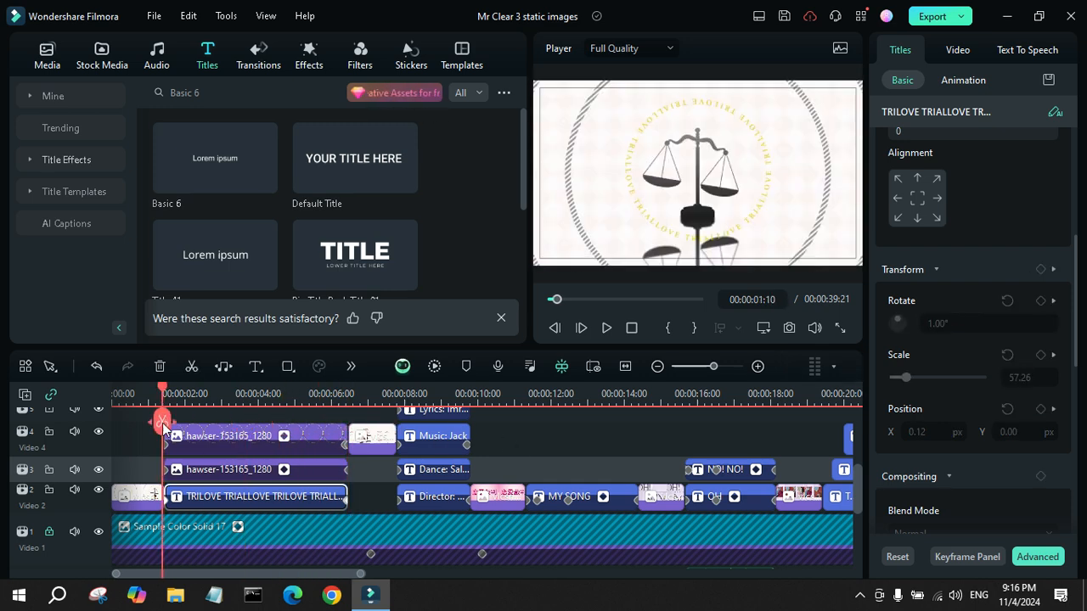
left_click(609, 329)
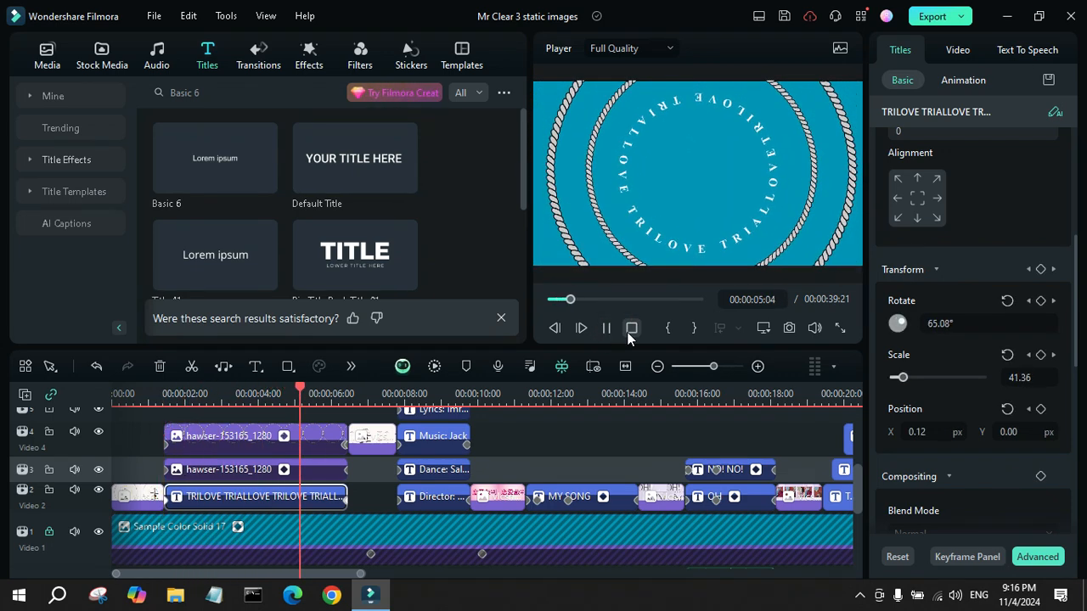
left_click(632, 329)
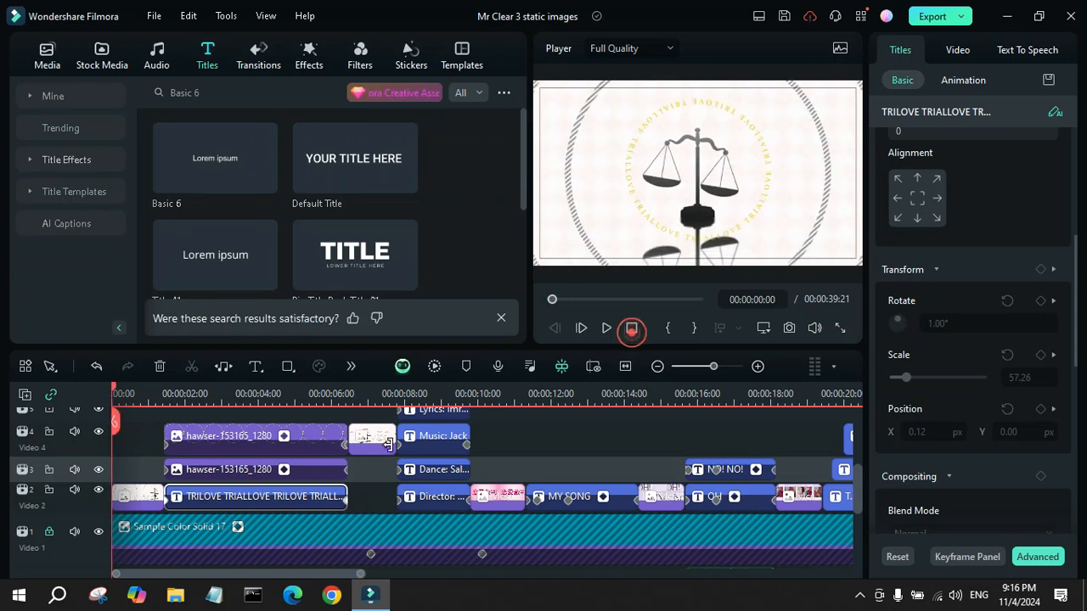
Examine the Scale values of the two hawser-153165_1280 circle clips along the timeline and locate their source image in the project media
left_click(248, 466)
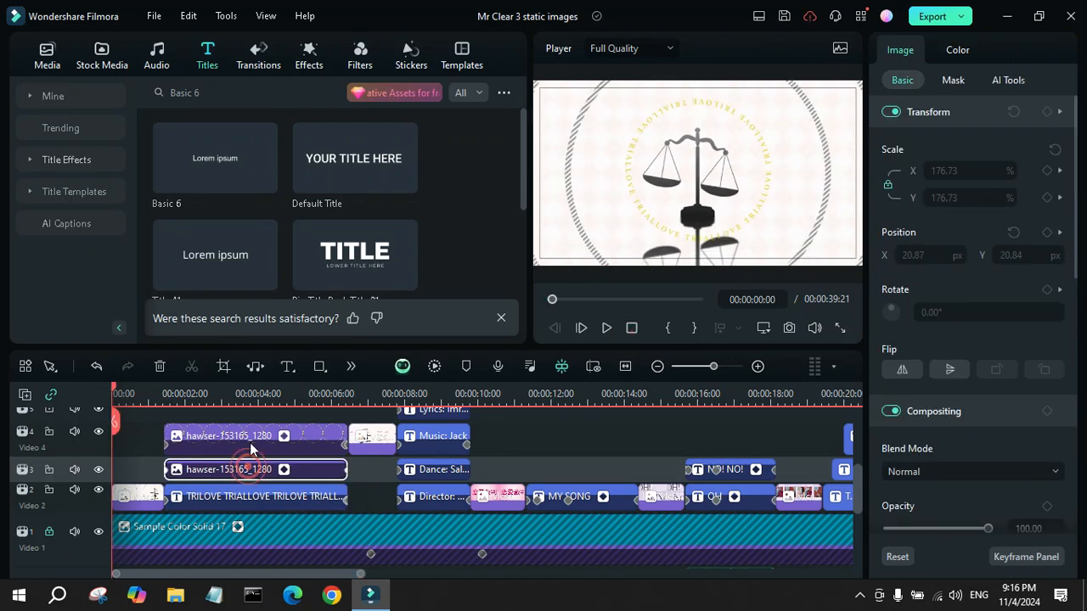
left_click(250, 439)
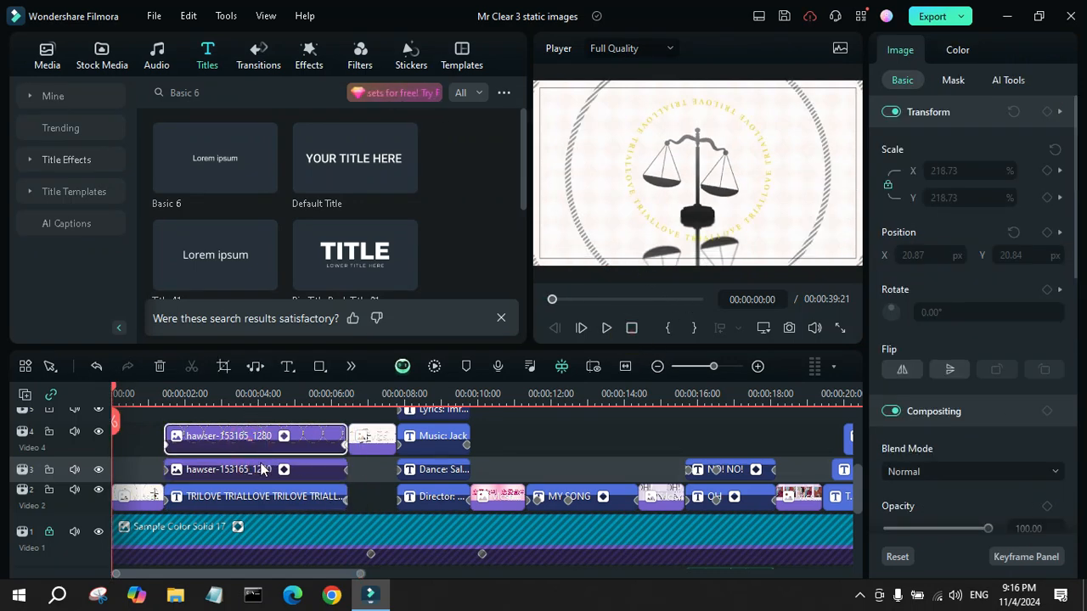
left_click(237, 396)
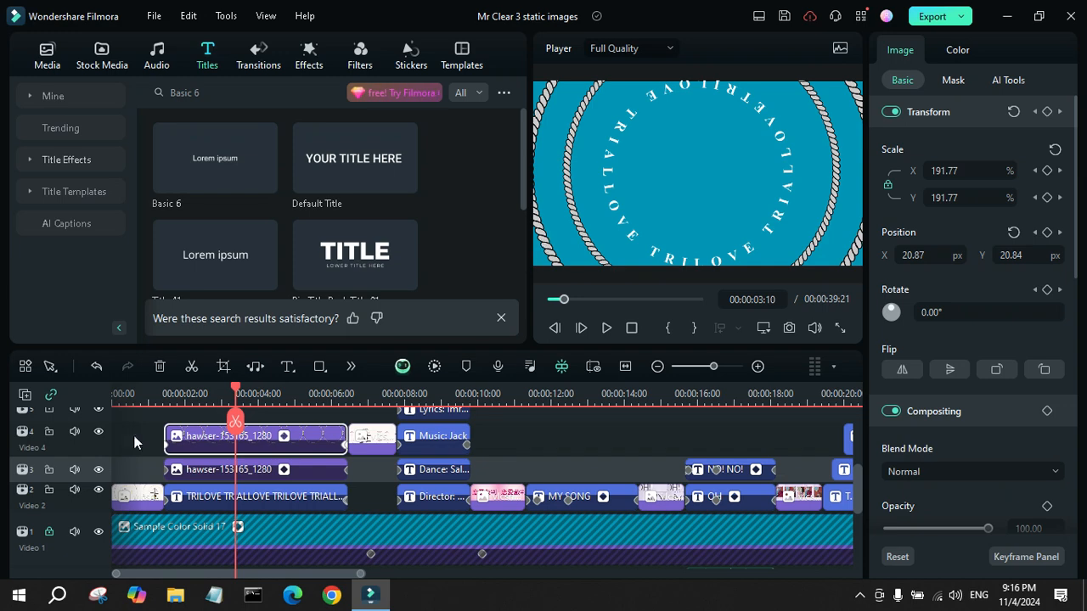
left_click_drag(235, 422, 165, 422)
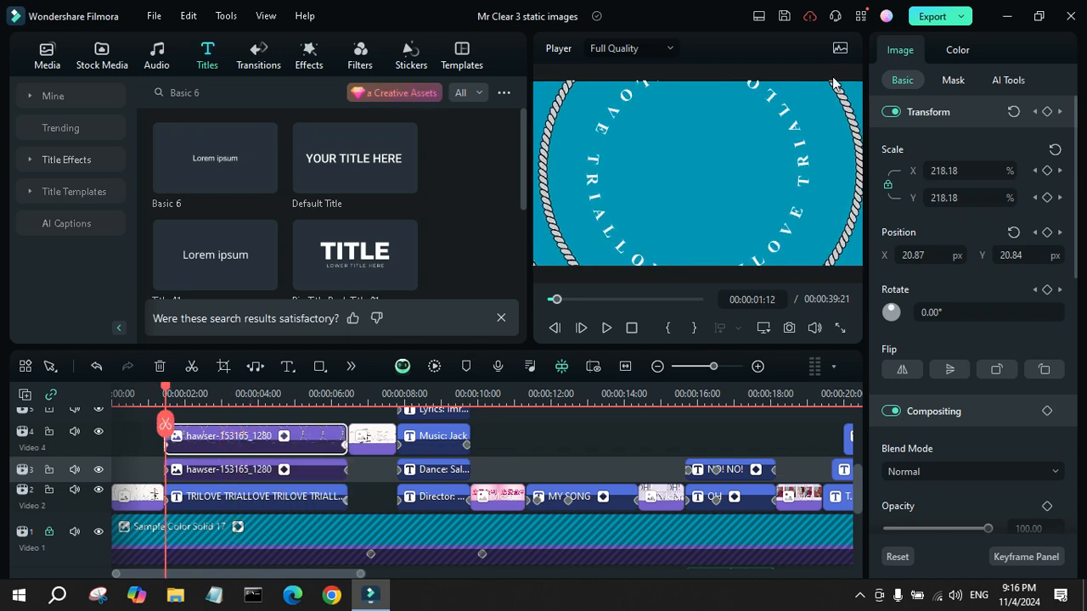
left_click(47, 53)
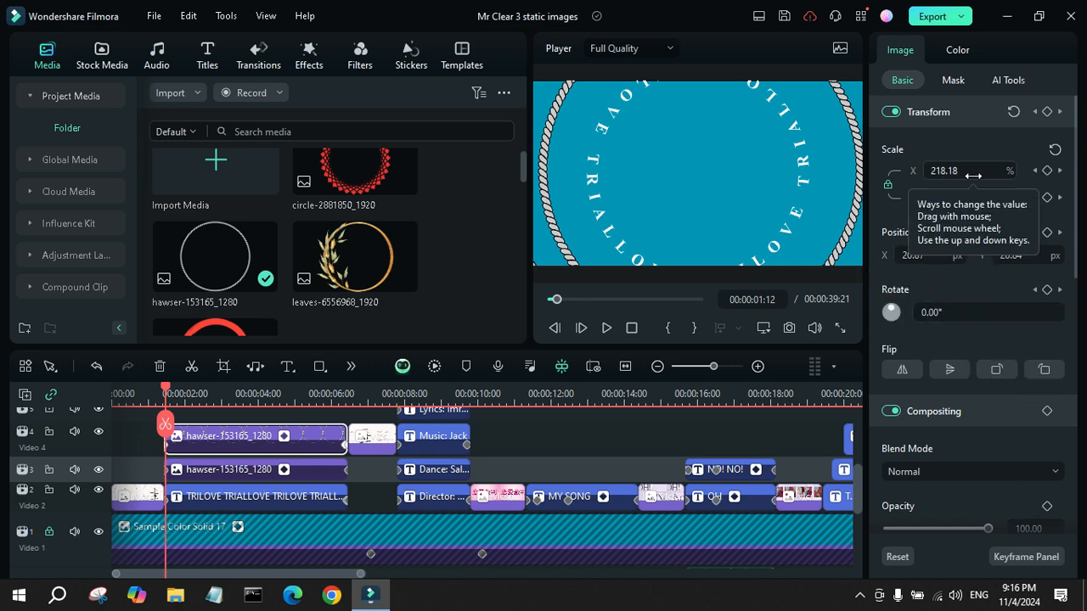
left_click_drag(165, 425, 292, 461)
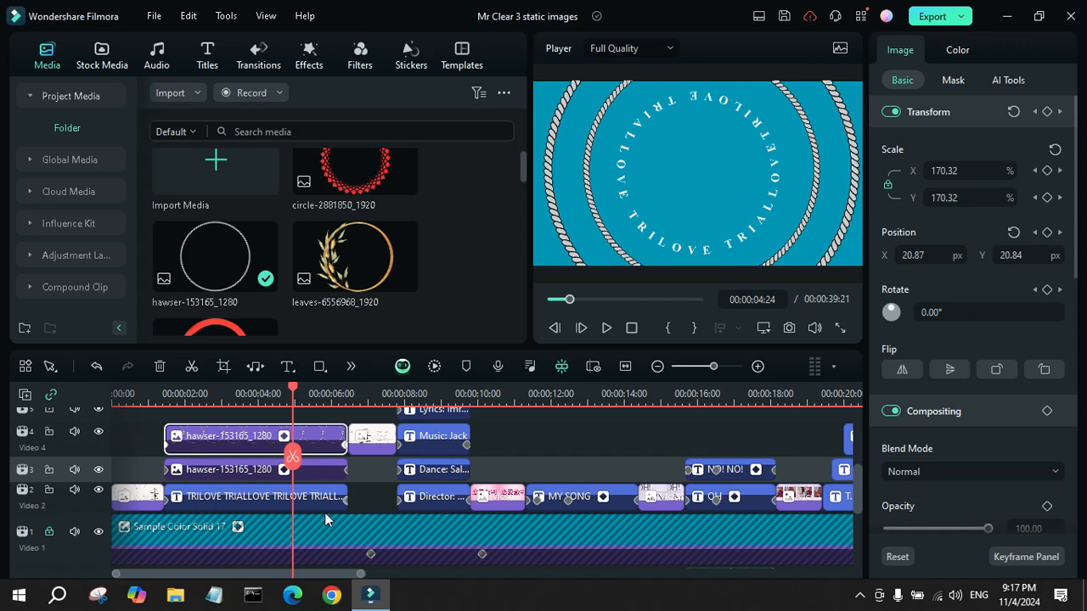
Play the sliding Lyrics, Music, Director and Dance credit titles from just before they start and pause after they end
left_click(370, 399)
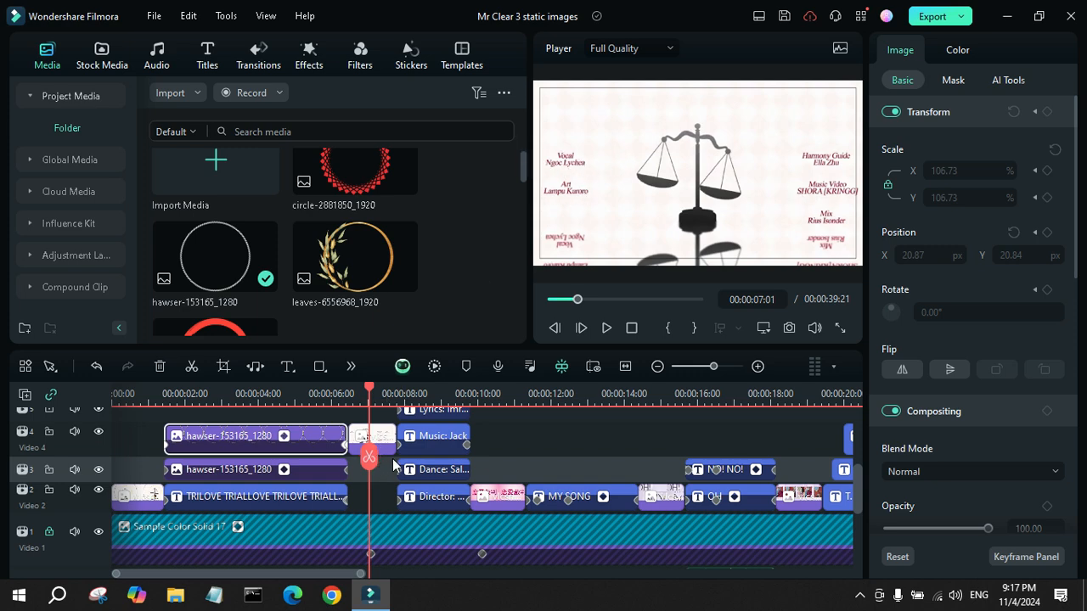
left_click_drag(369, 458, 397, 458)
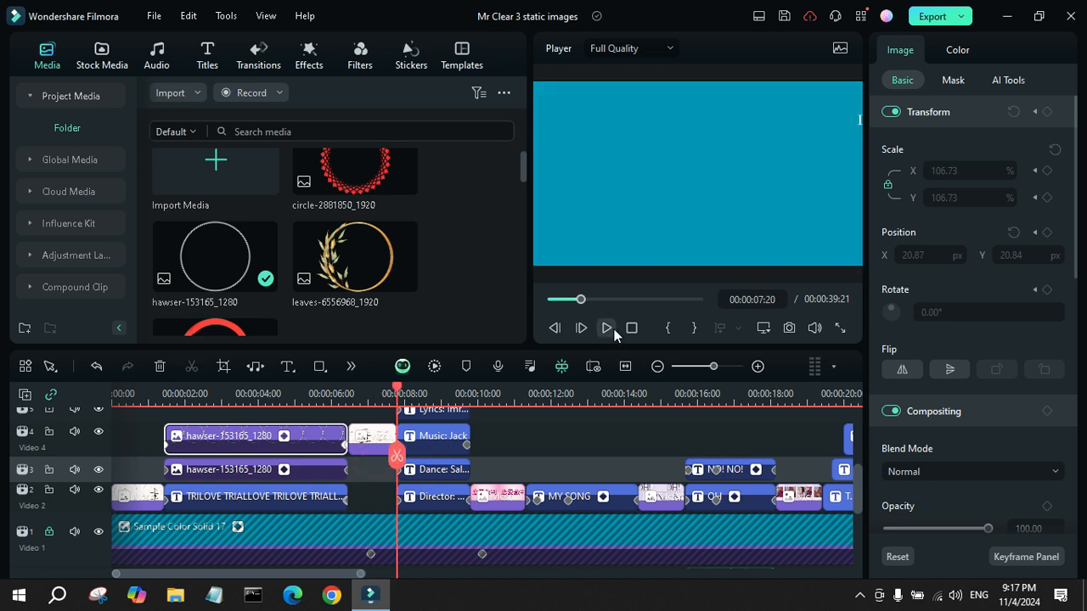
left_click(606, 328)
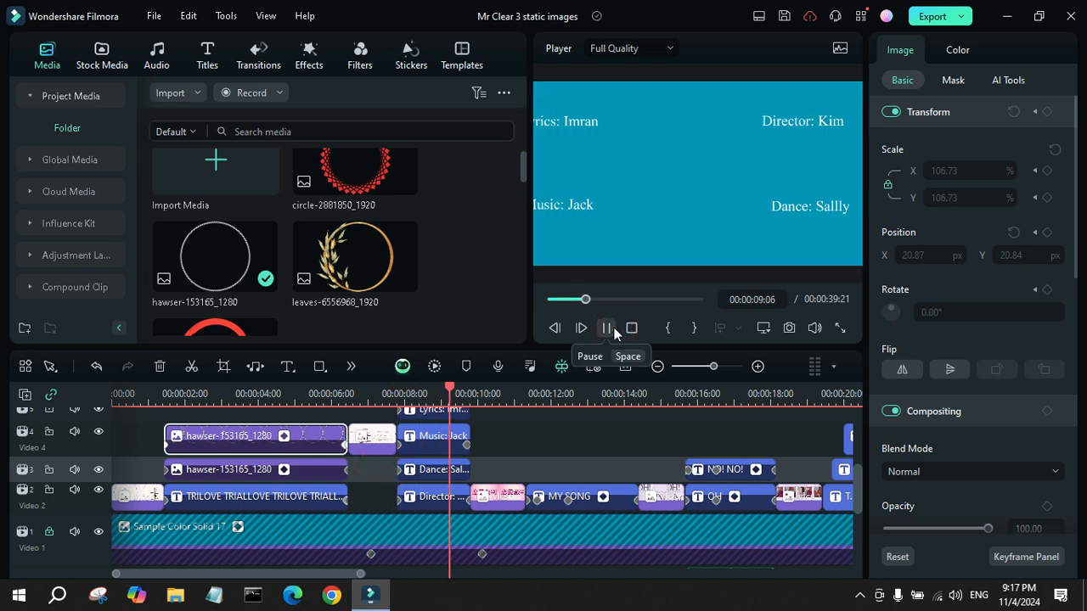
left_click(606, 327)
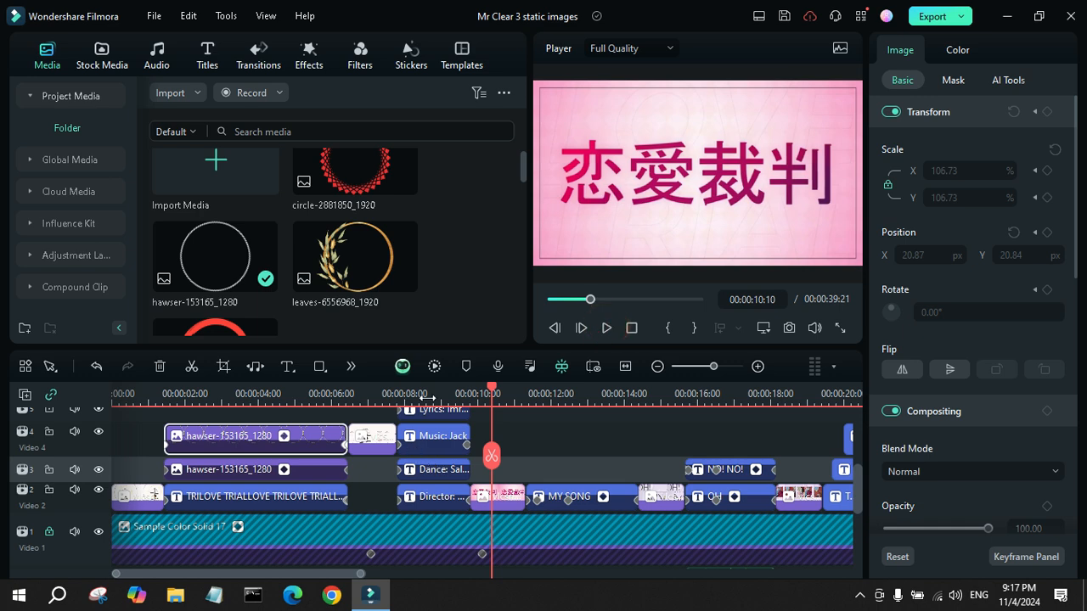
Inspect the Lyrics, Music, Dance and Director title clips one after another on their stacked video tracks
scroll(484, 454, "up", 2)
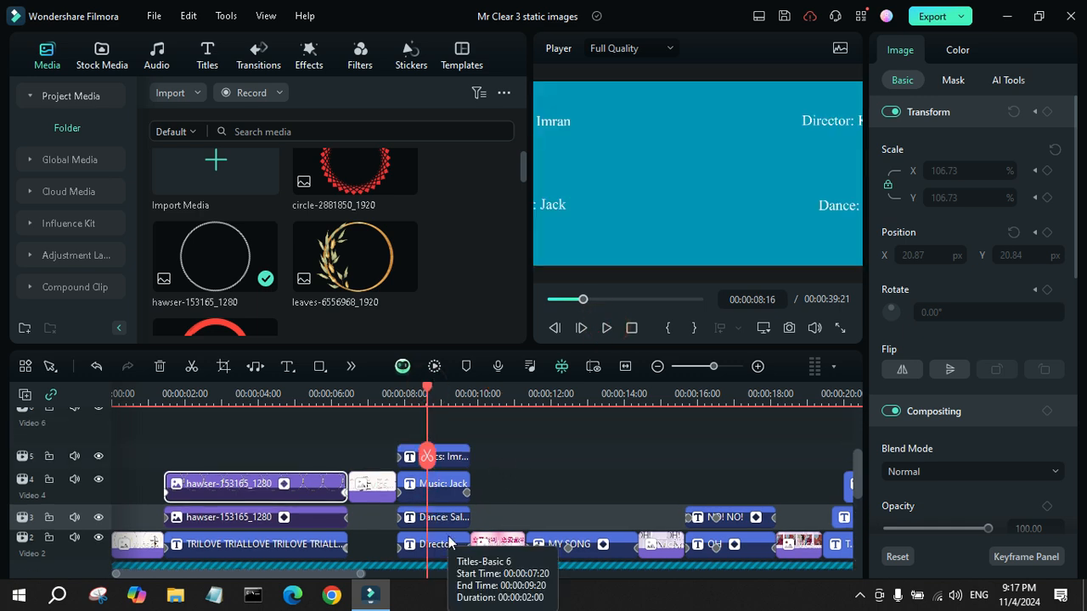
left_click_drag(420, 462, 372, 459)
left_click(438, 456)
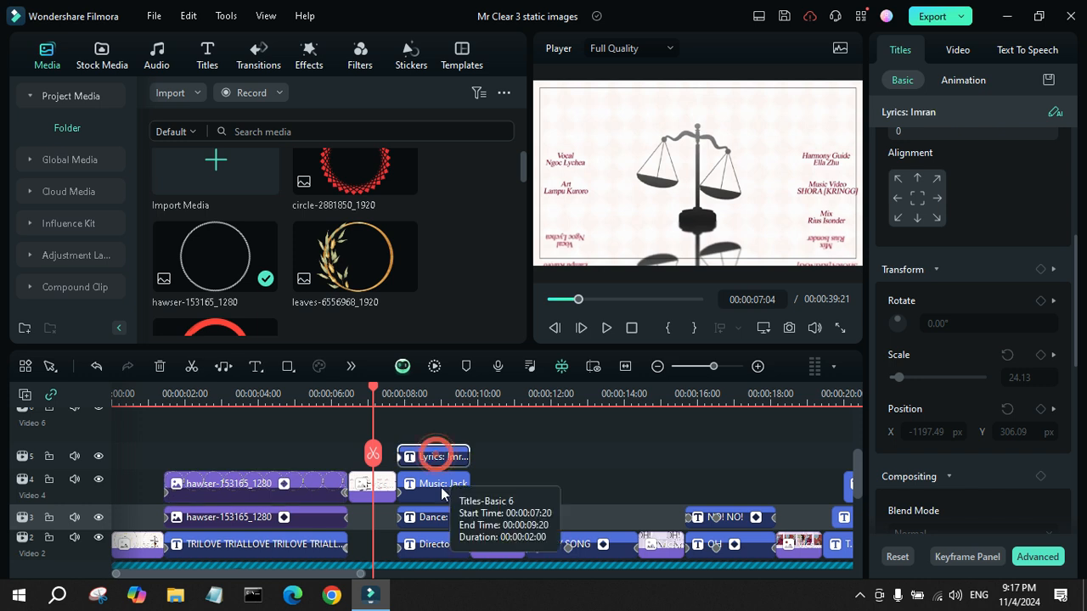
left_click(435, 486)
left_click(432, 520)
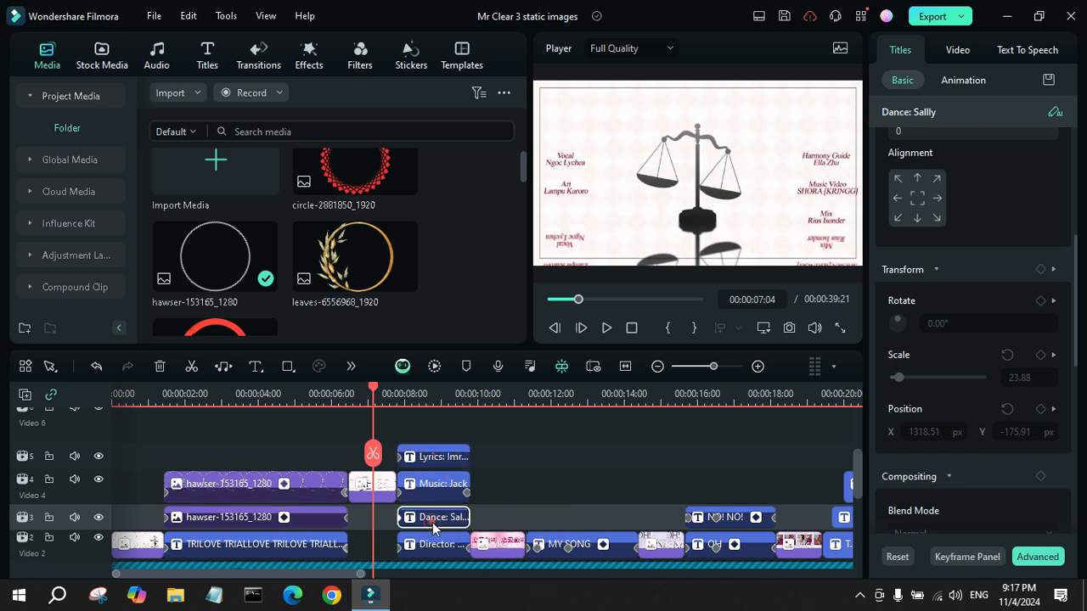
left_click(430, 550)
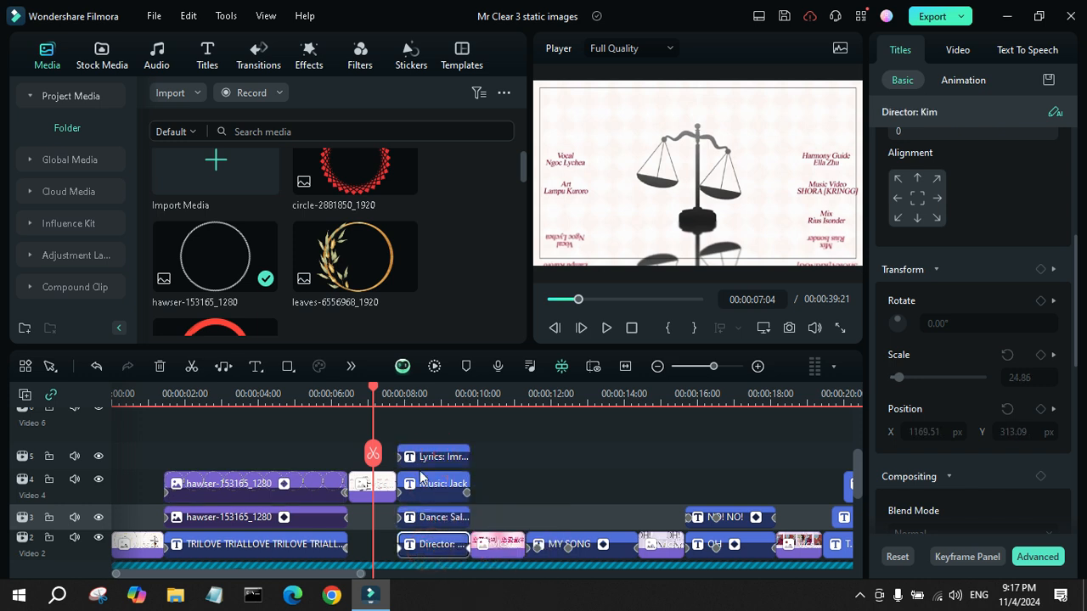
Compare the Director title's Position values at the start and near the end of its clip
left_click(425, 397)
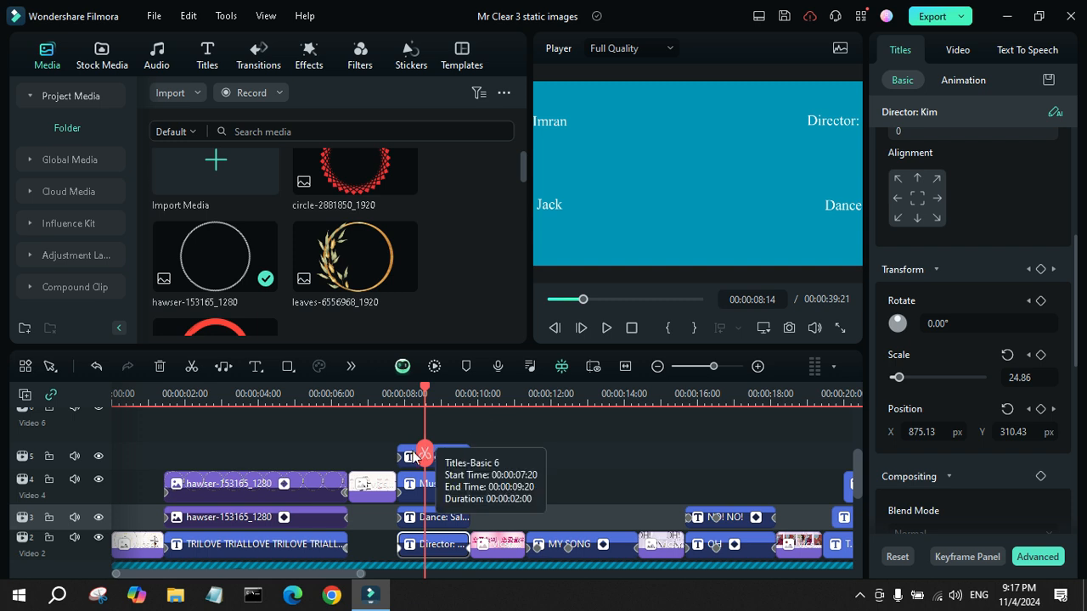
left_click_drag(424, 463, 400, 458)
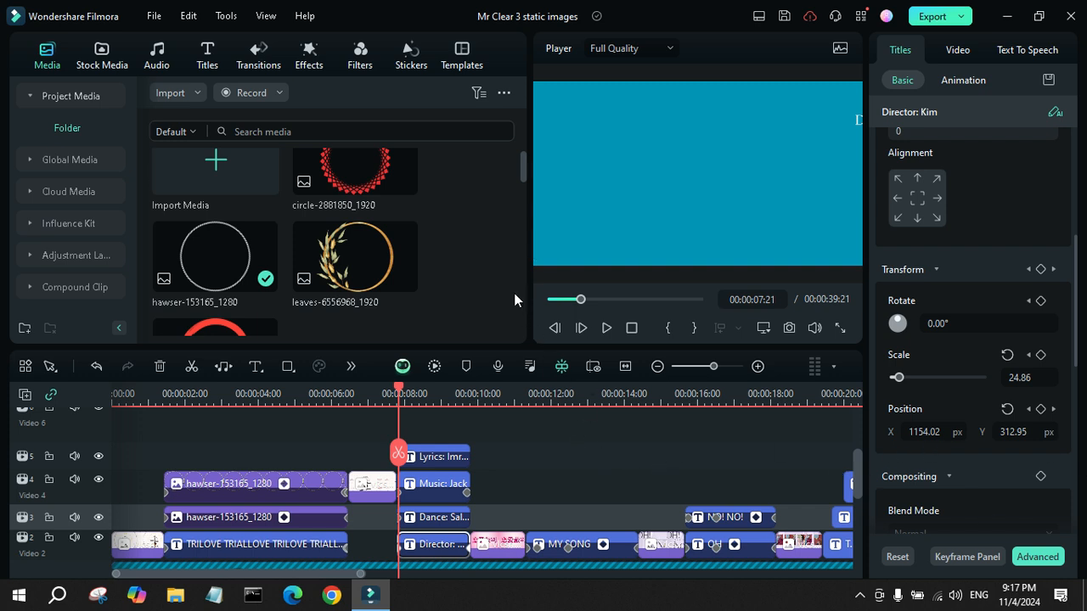
left_click_drag(403, 455, 466, 468)
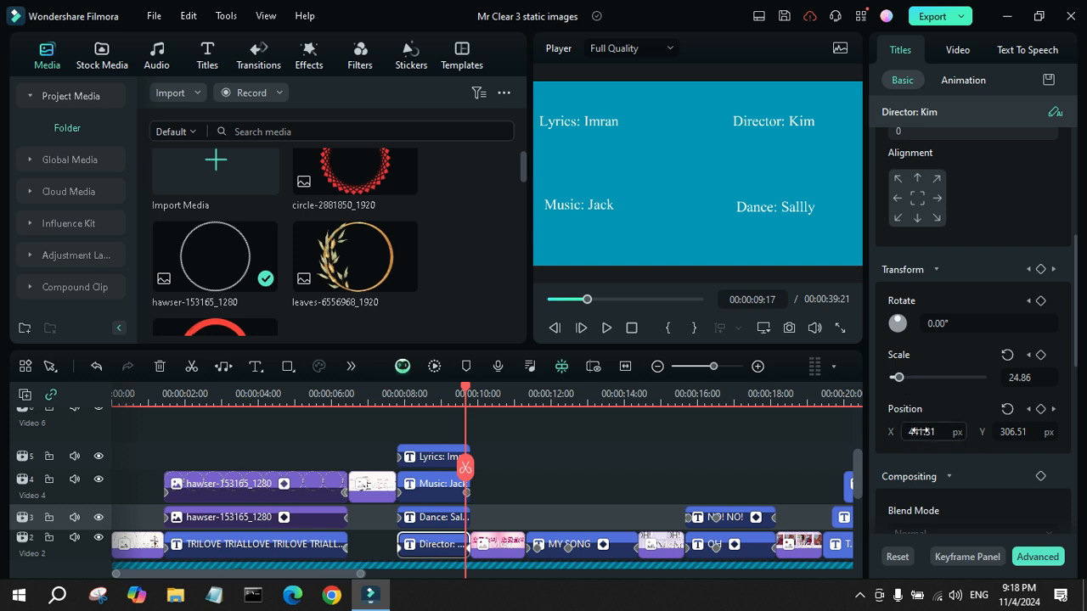
Keyframe the Lyrics title's Position near the end of its clip with X at -727.39 px
left_click(429, 461)
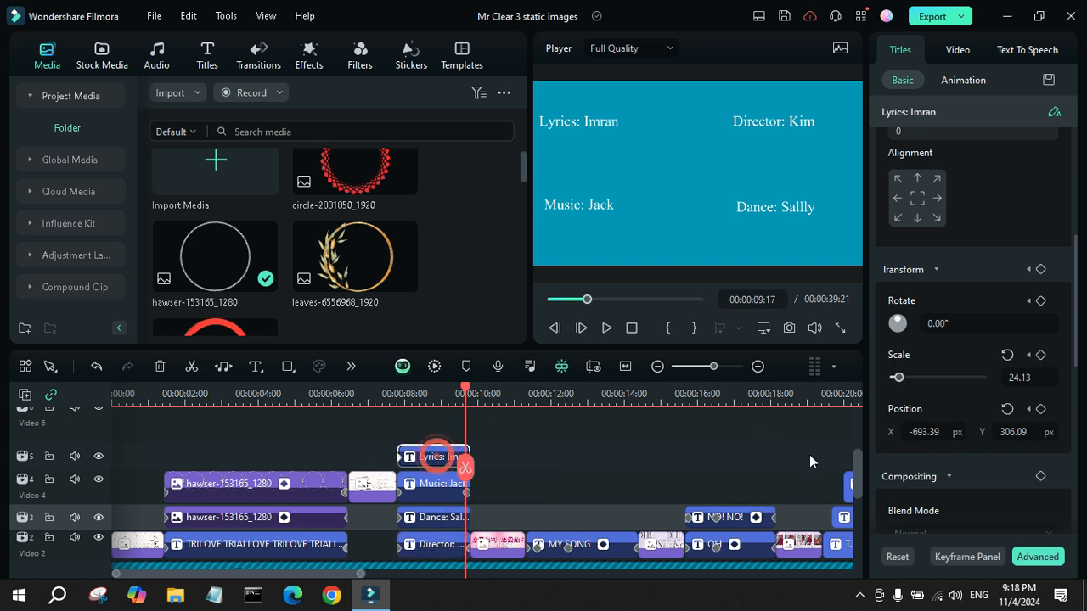
mouse_move(470, 482)
left_mouse_down()
mouse_move(396, 467)
mouse_move(465, 467)
left_mouse_up()
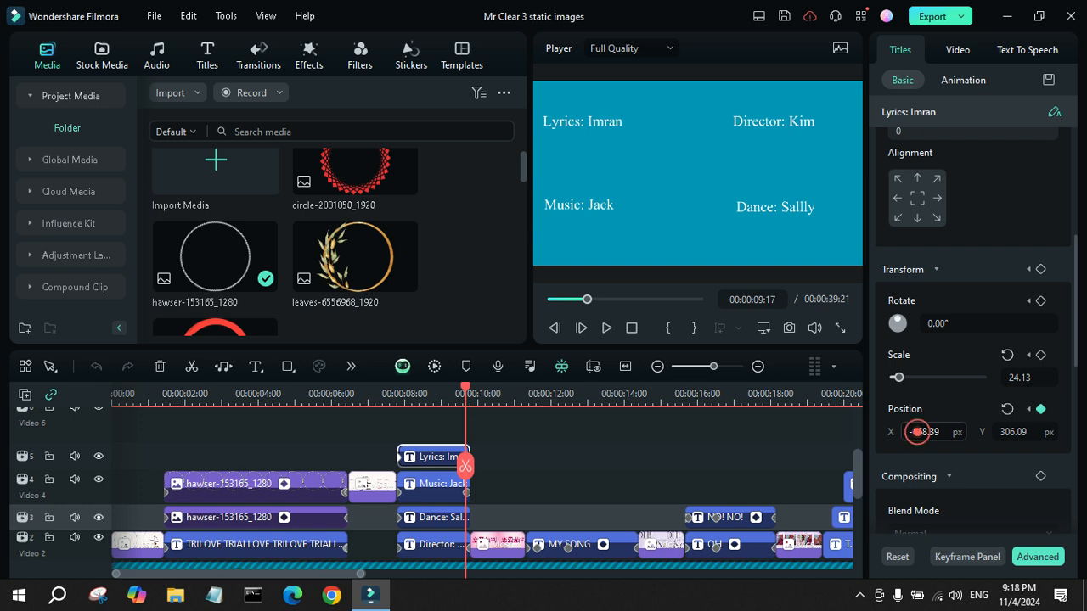
mouse_move(923, 431)
left_mouse_down()
mouse_move(960, 432)
mouse_move(918, 431)
left_mouse_up()
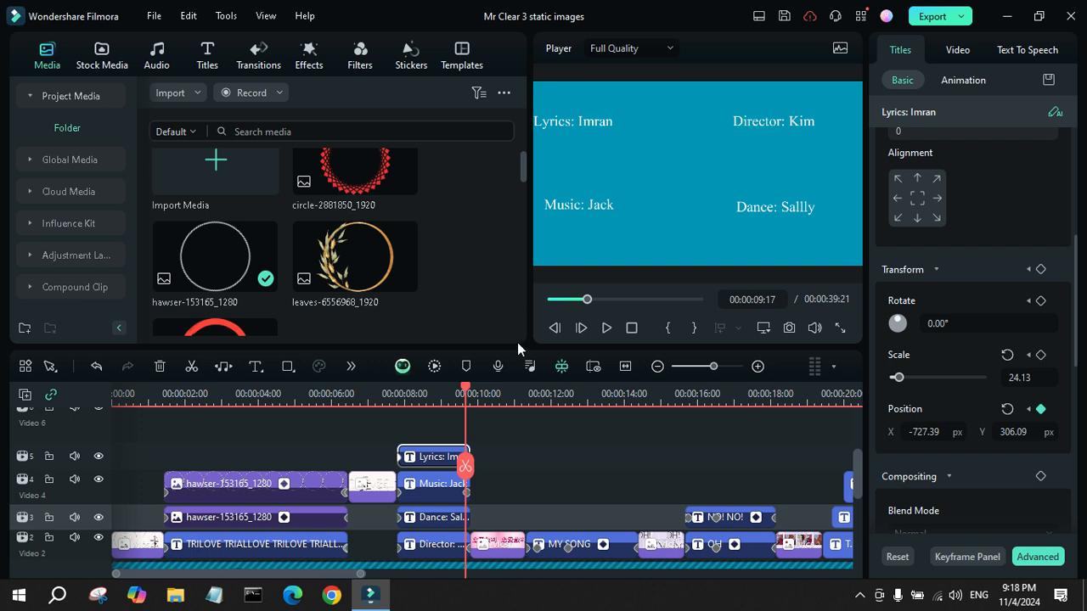
Replay the credit titles from the start of their clips, pause after they end, and return to the middle of the clips
left_click_drag(473, 468, 403, 478)
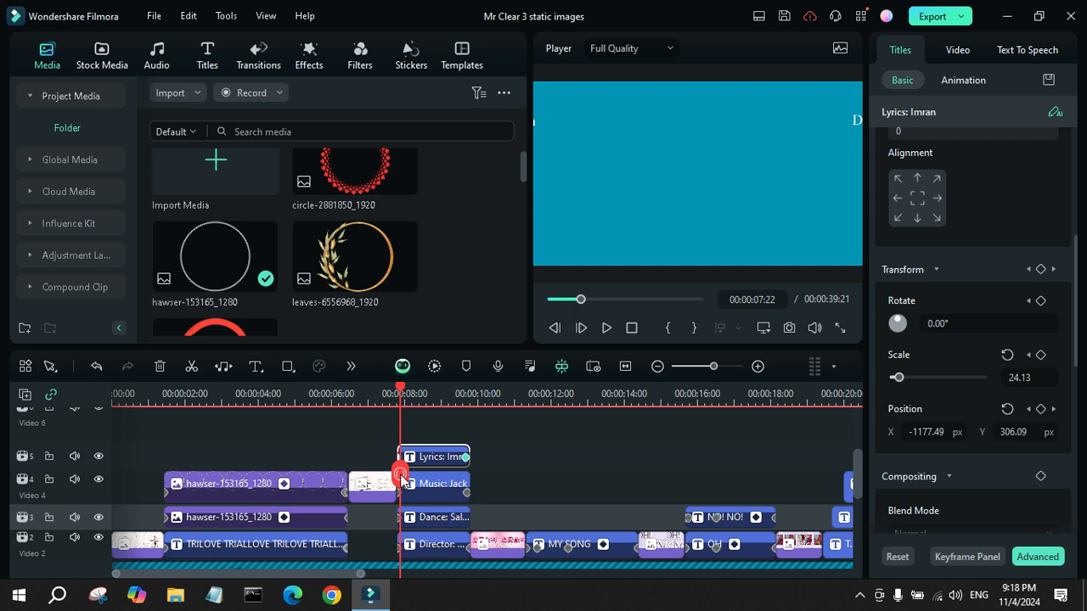
mouse_move(403, 480)
left_mouse_down()
mouse_move(393, 479)
mouse_move(406, 479)
left_mouse_up()
left_click(609, 331)
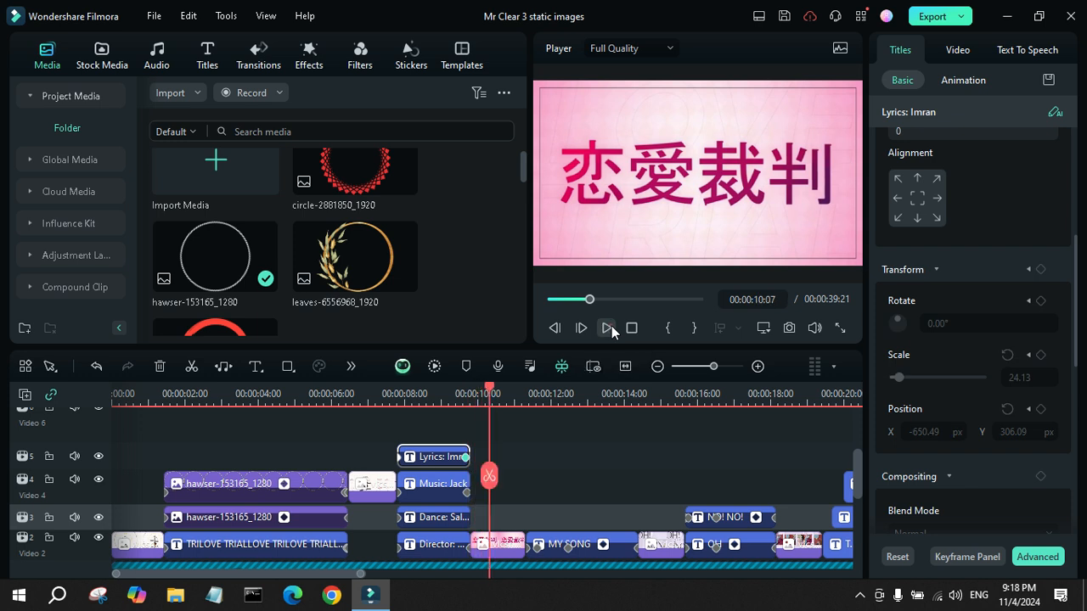
left_click(609, 328)
left_click(442, 389)
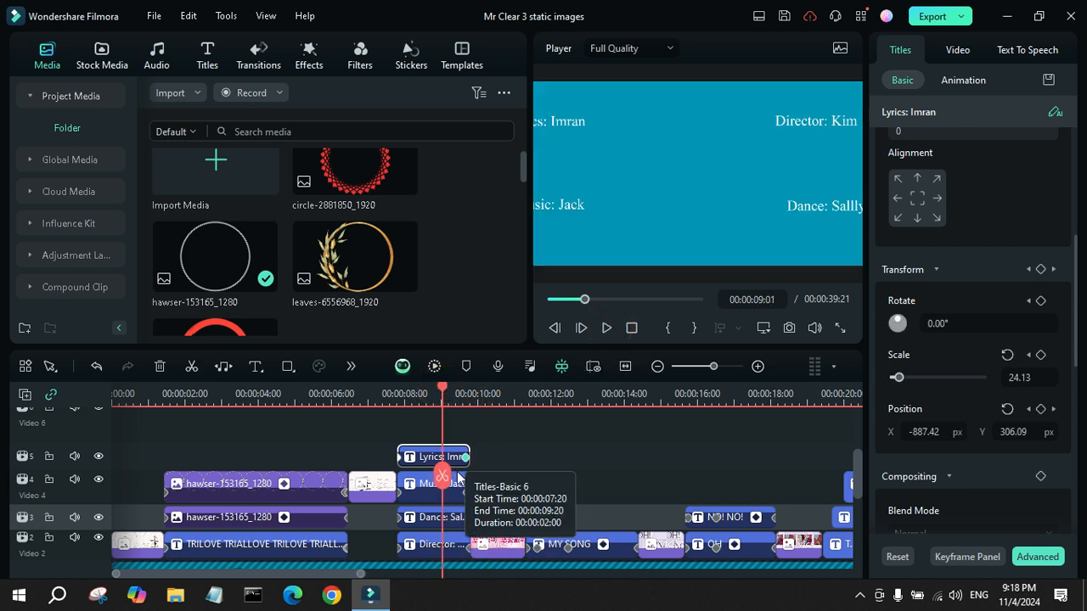
scroll(494, 484, "down", 1)
scroll(499, 445, "up", 1)
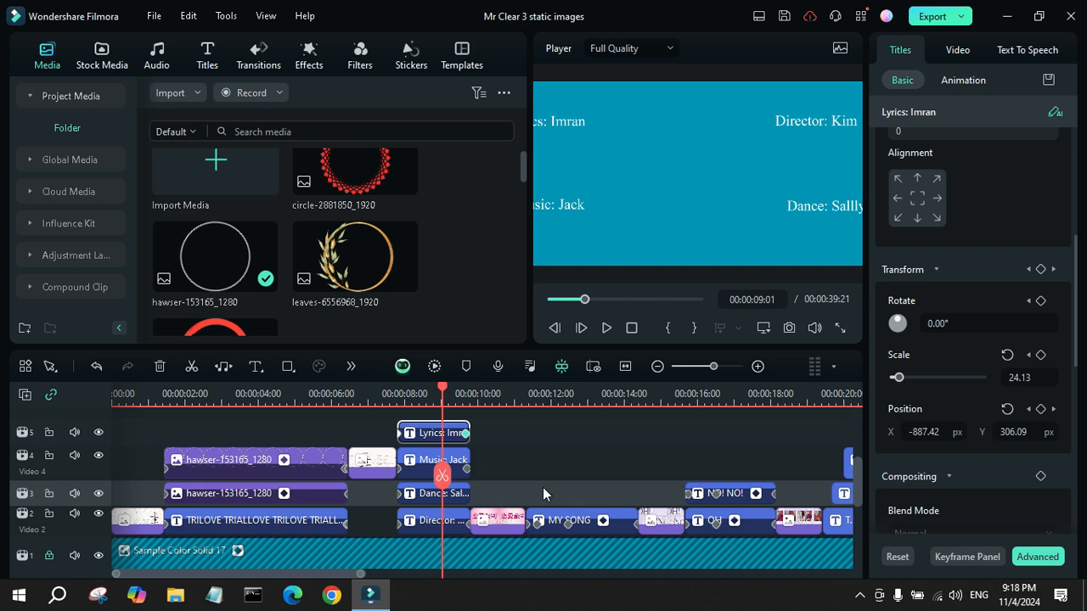
left_click(859, 596)
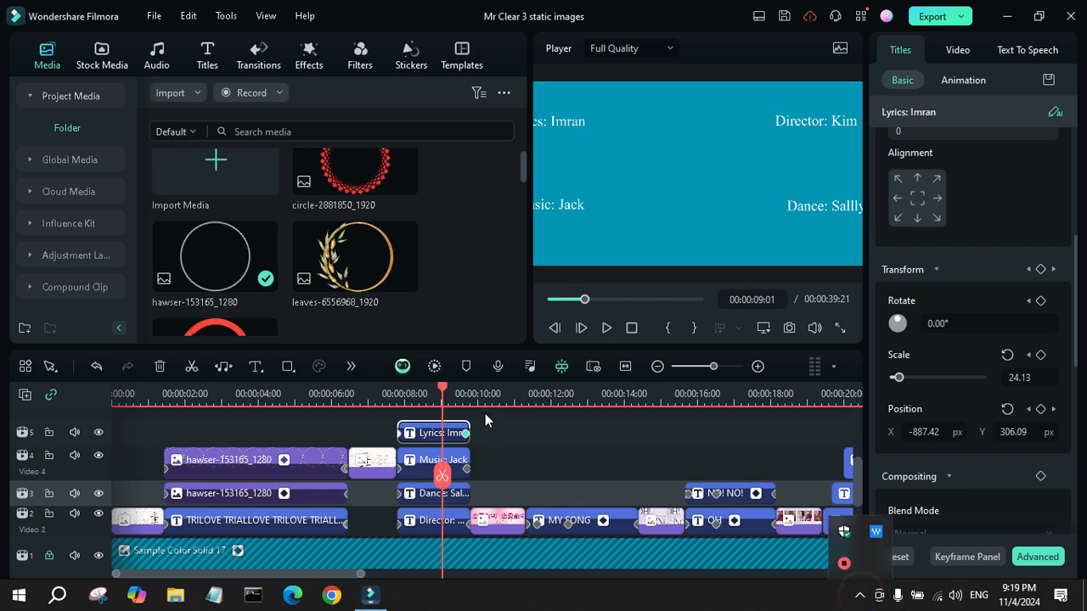
Play the MY SONG title animation from just before its clip starts and pause once the clip has ended
left_click(502, 393)
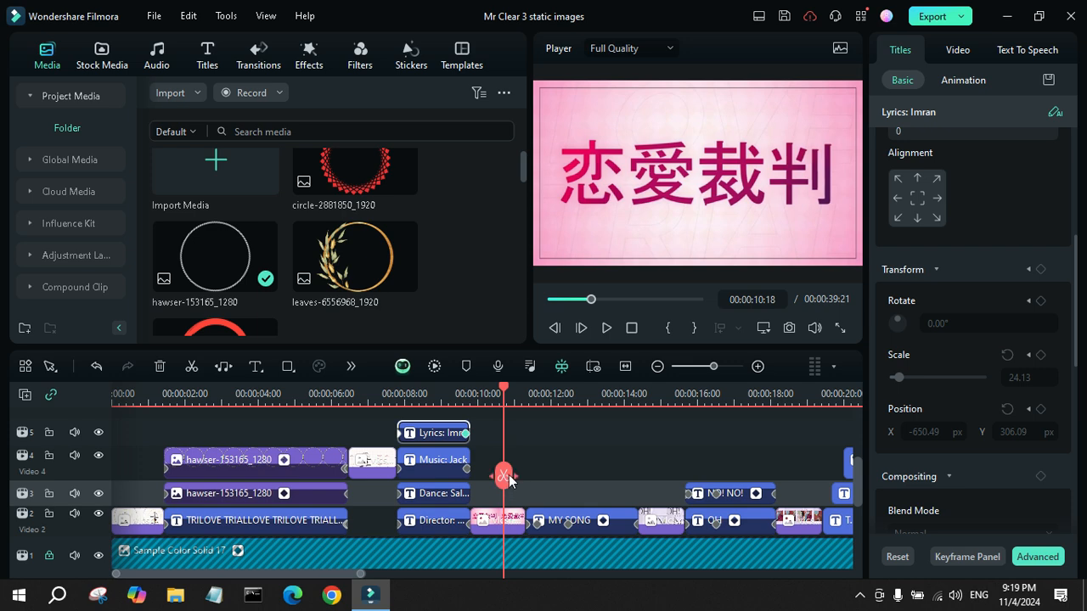
mouse_move(507, 480)
left_mouse_down()
mouse_move(480, 476)
mouse_move(536, 473)
mouse_move(520, 473)
left_mouse_up()
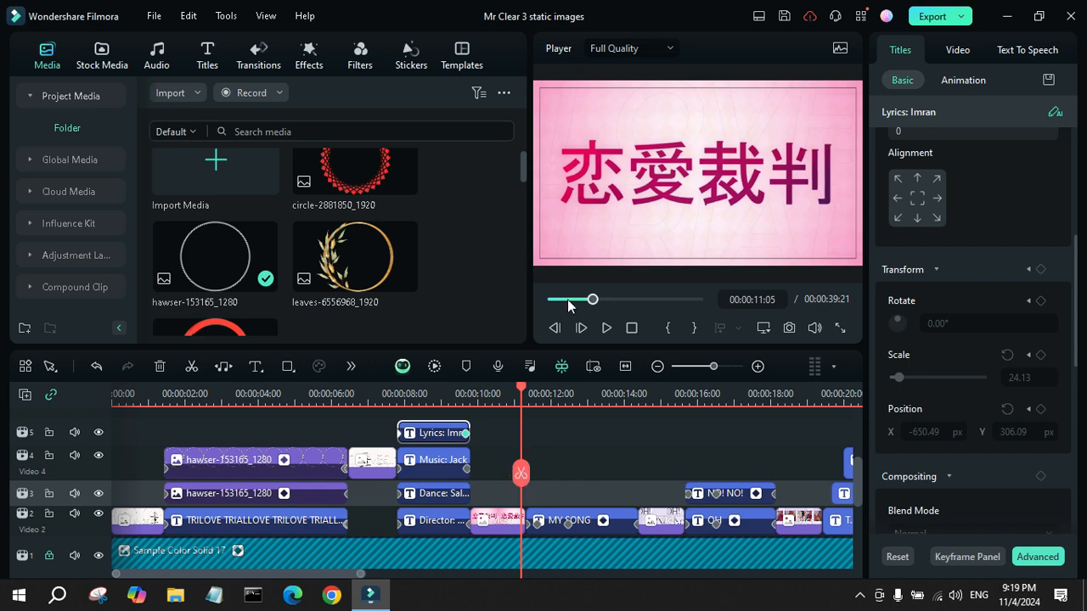
left_click(606, 327)
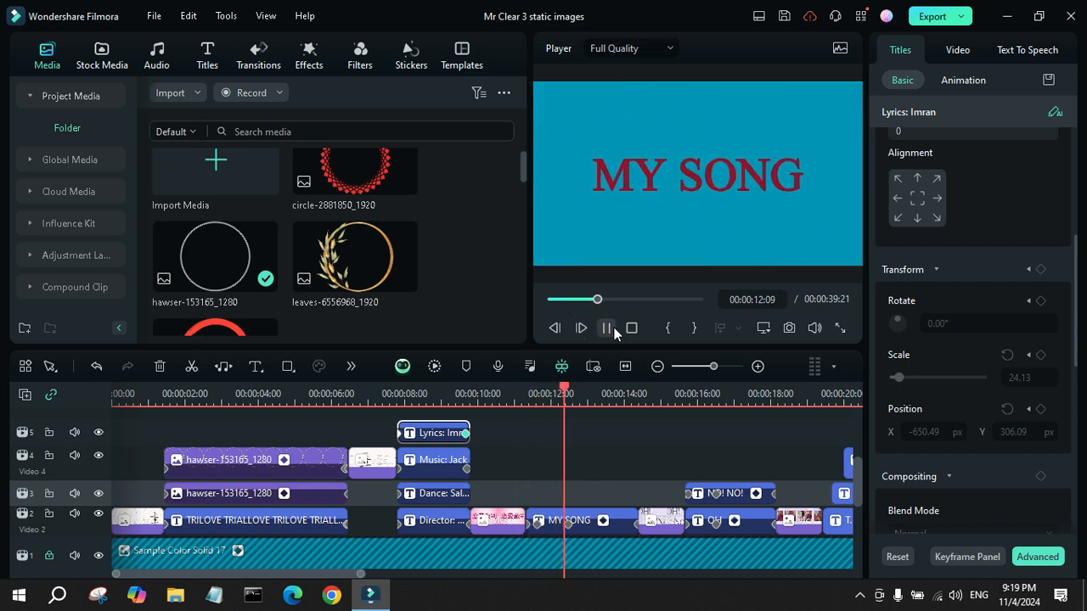
left_click(616, 328)
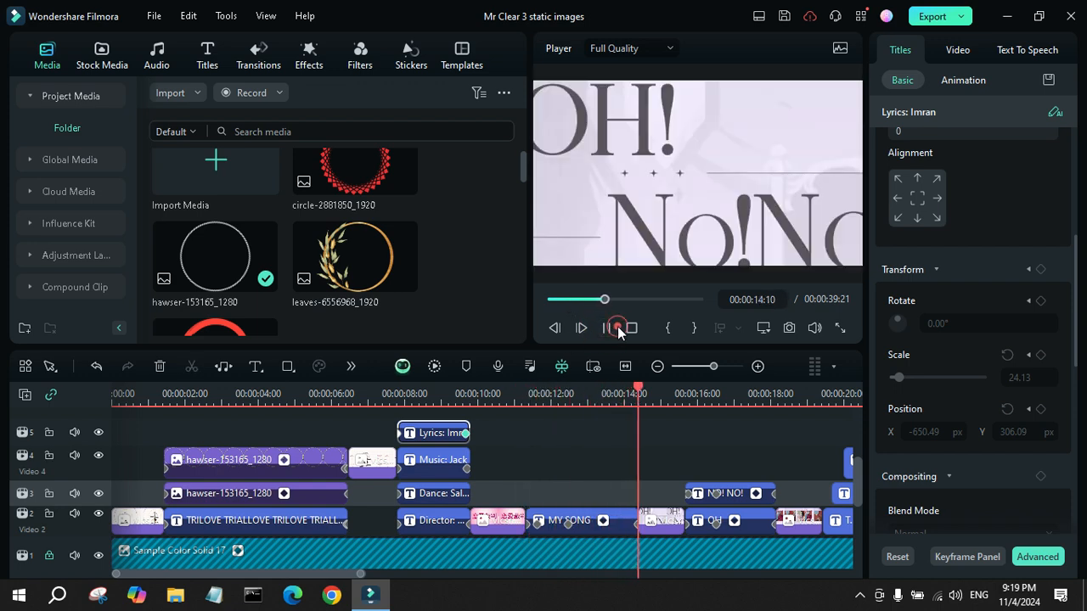
Compare the MY SONG title's Scale values at the start of its clip and at the next keyframe
left_click(555, 399)
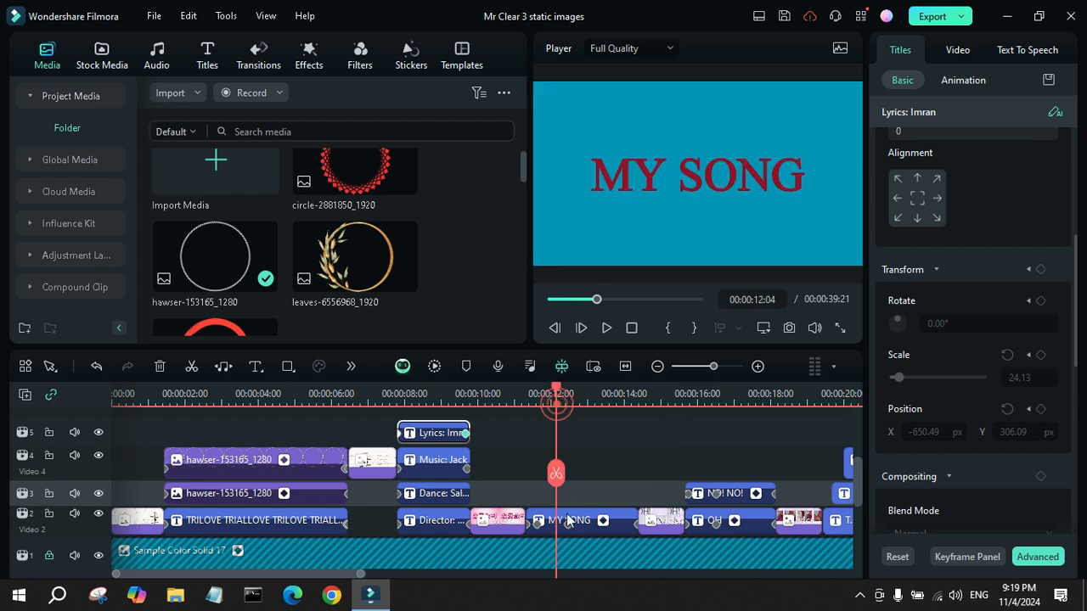
left_click_drag(555, 473, 528, 478)
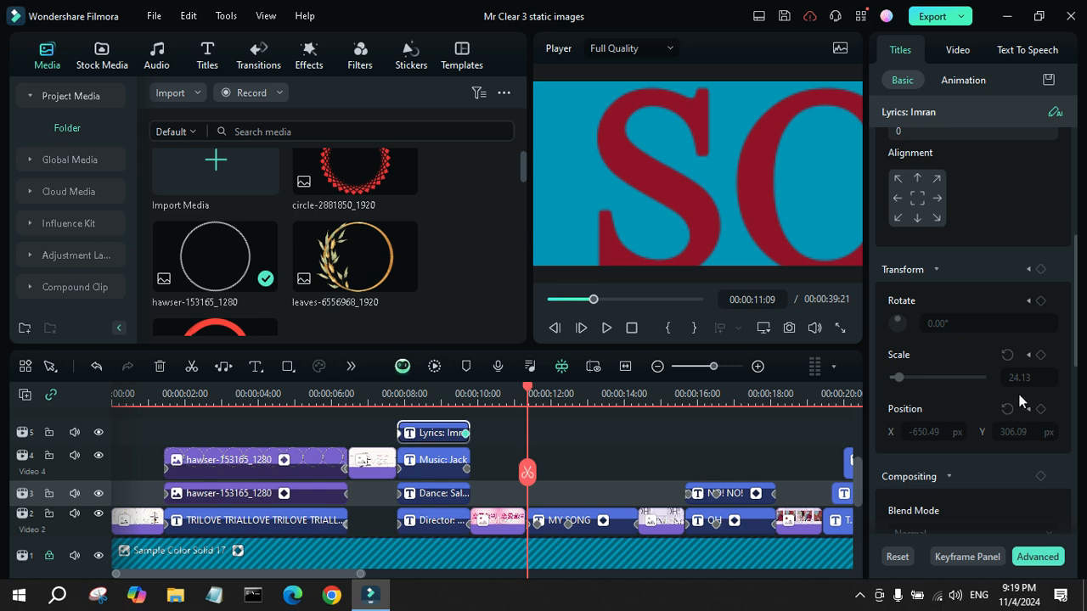
left_click(558, 524)
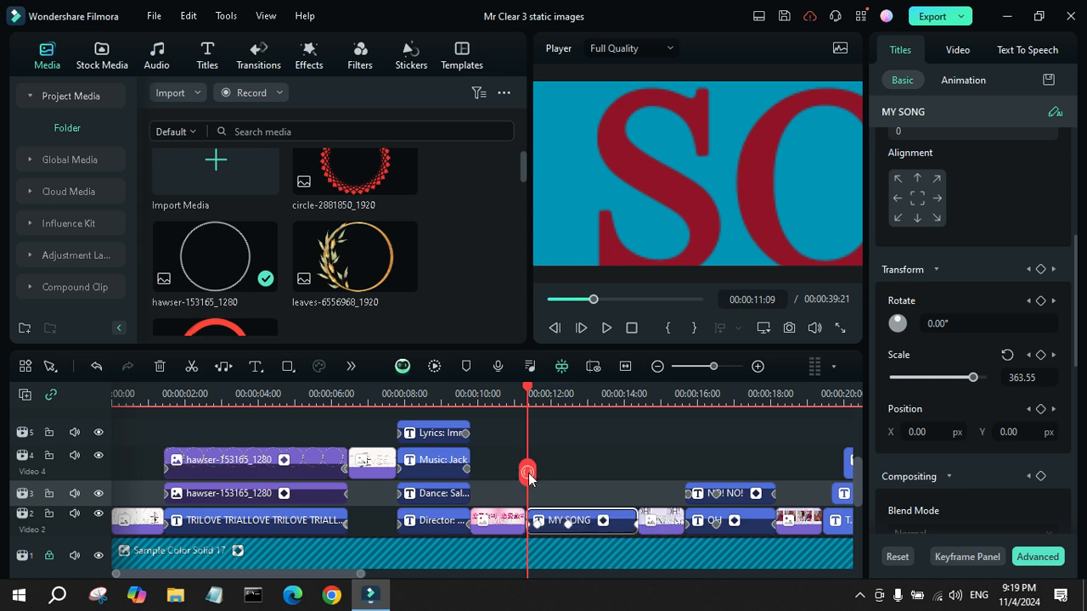
left_click_drag(528, 477, 537, 474)
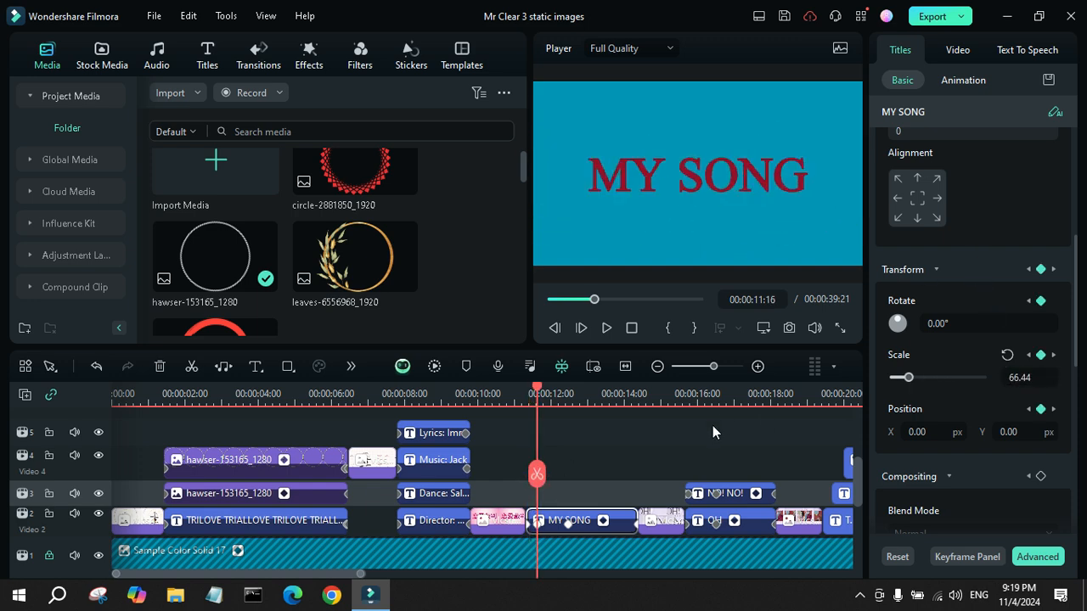
Play the MY SONG title animation from the start of its clip and pause while the title is still showing
left_click_drag(541, 478, 527, 472)
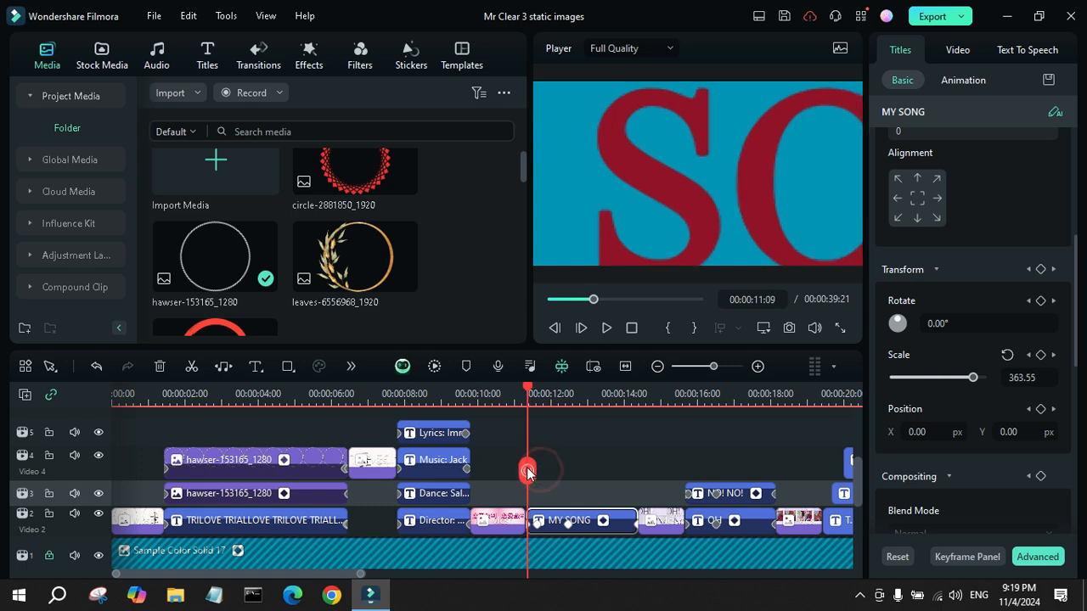
left_click(605, 328)
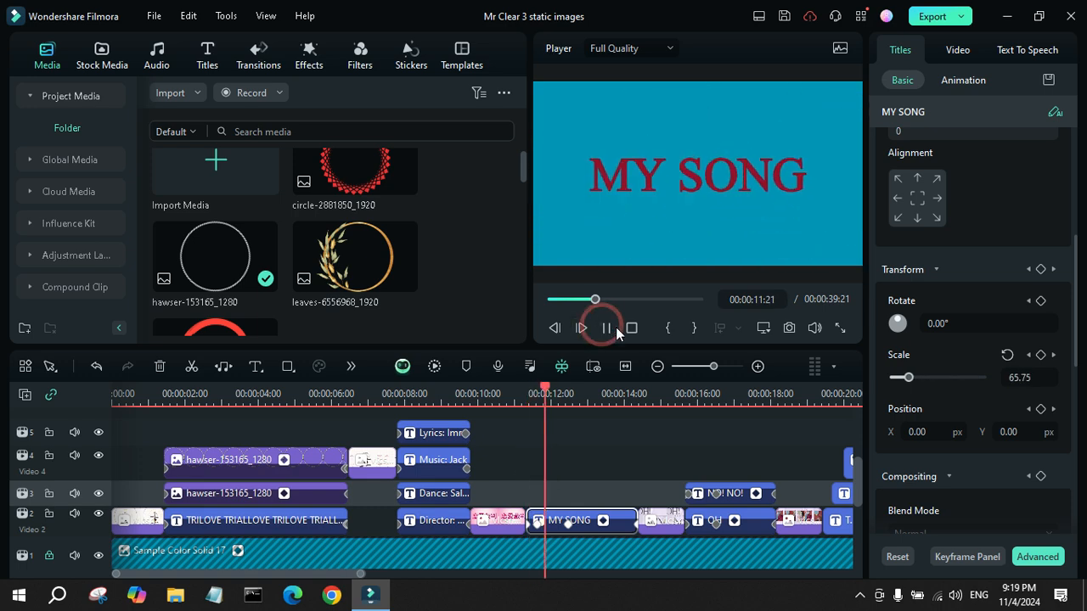
left_click(606, 328)
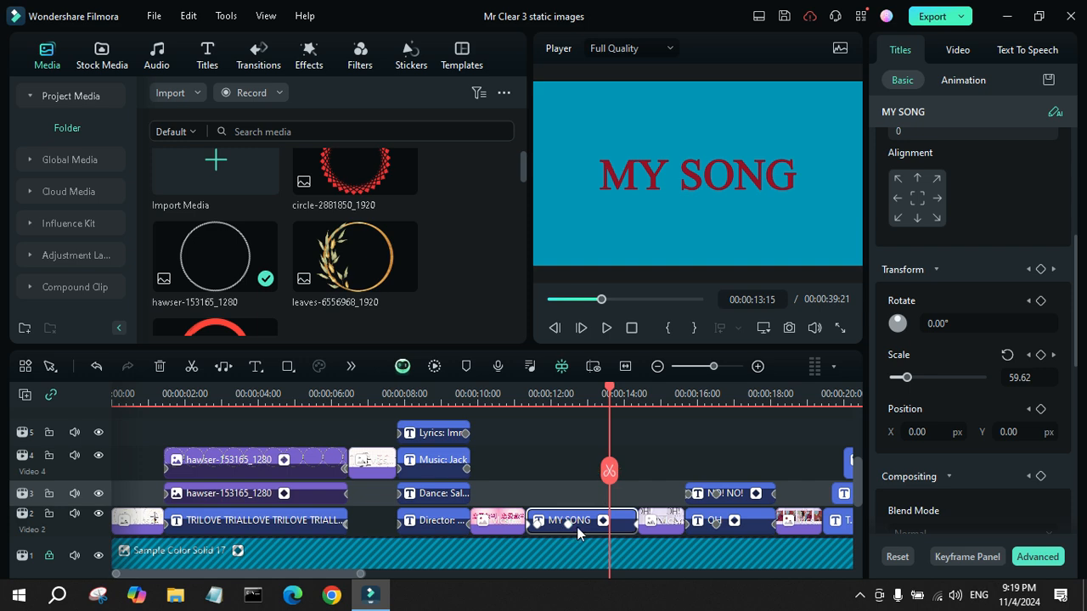
Replay the MY SONG title from just before its clip, pause, and scrub to the clip's end and back to its middle
left_click_drag(610, 478, 521, 474)
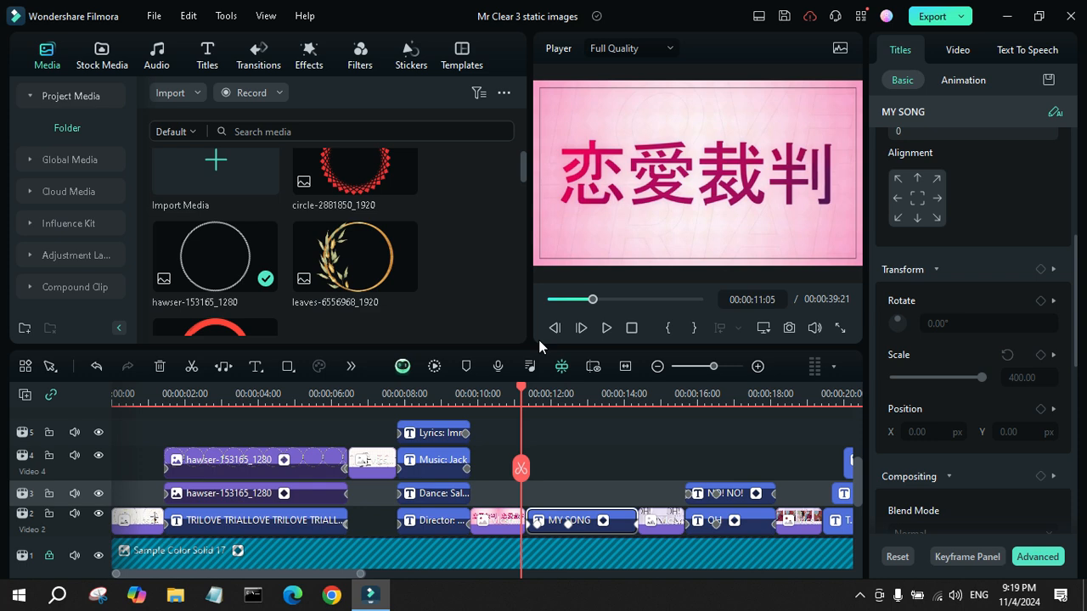
left_click(606, 328)
left_click(604, 328)
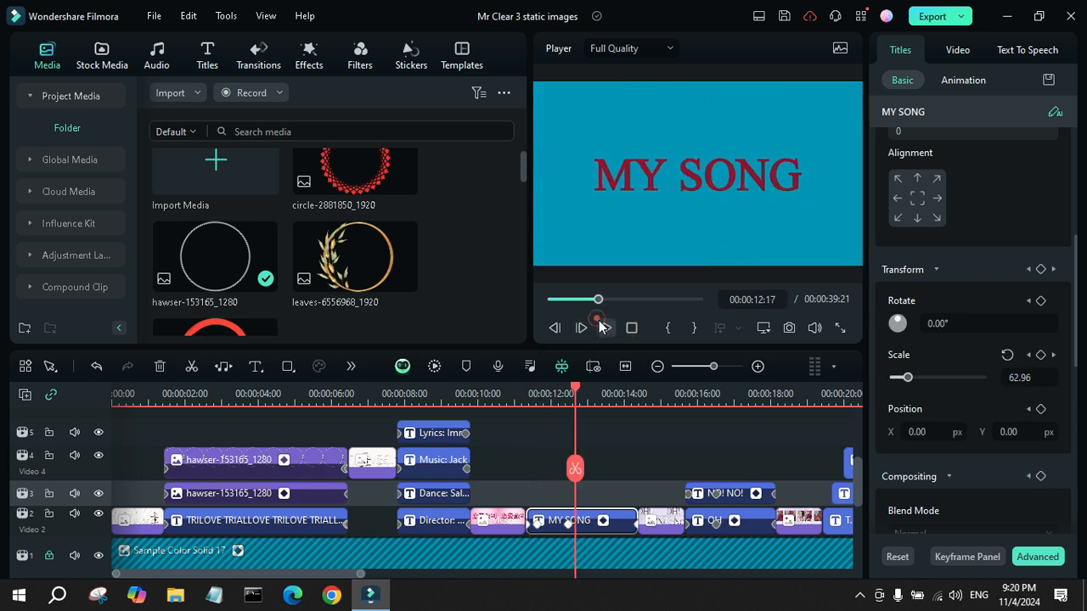
left_click_drag(577, 478, 636, 488)
left_click_drag(635, 486, 587, 489)
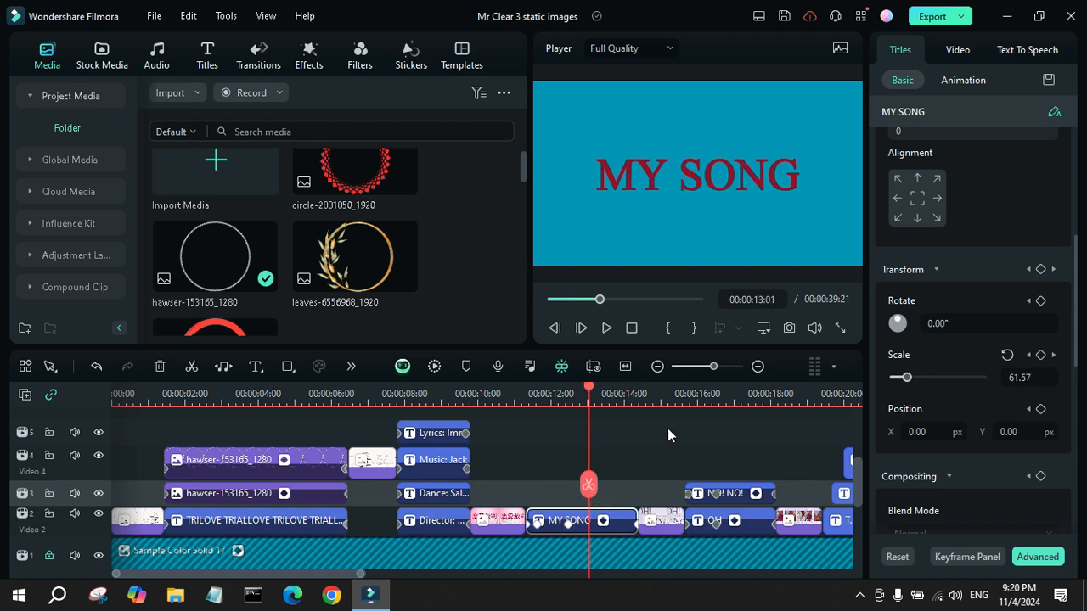
Preview the reference image after MY SONG and the middle of the OH and NO! NO! titles, and open the titles library
left_click(667, 395)
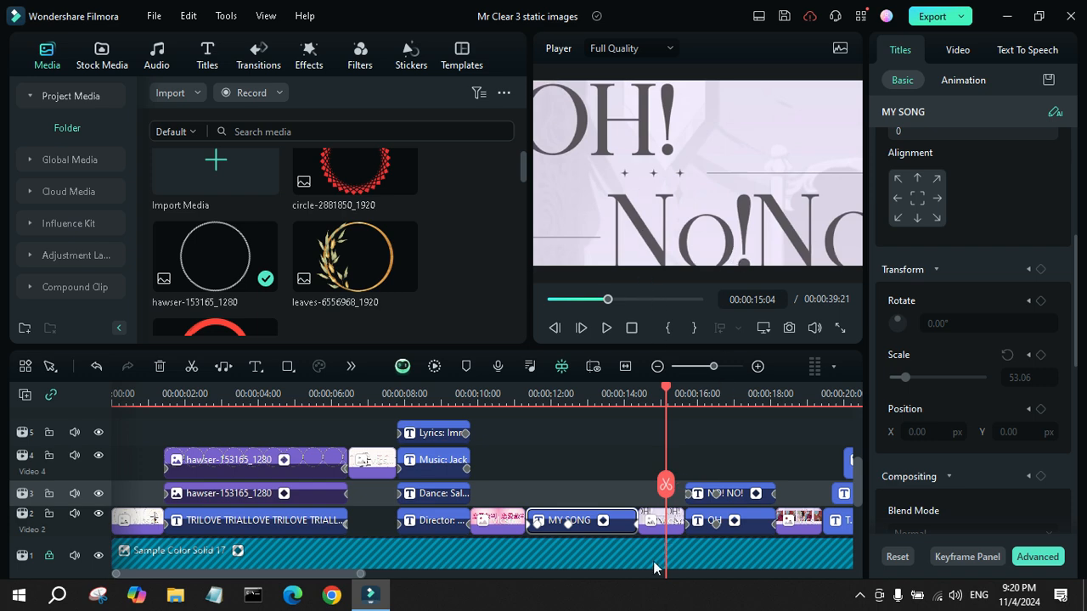
left_click_drag(671, 486, 739, 494)
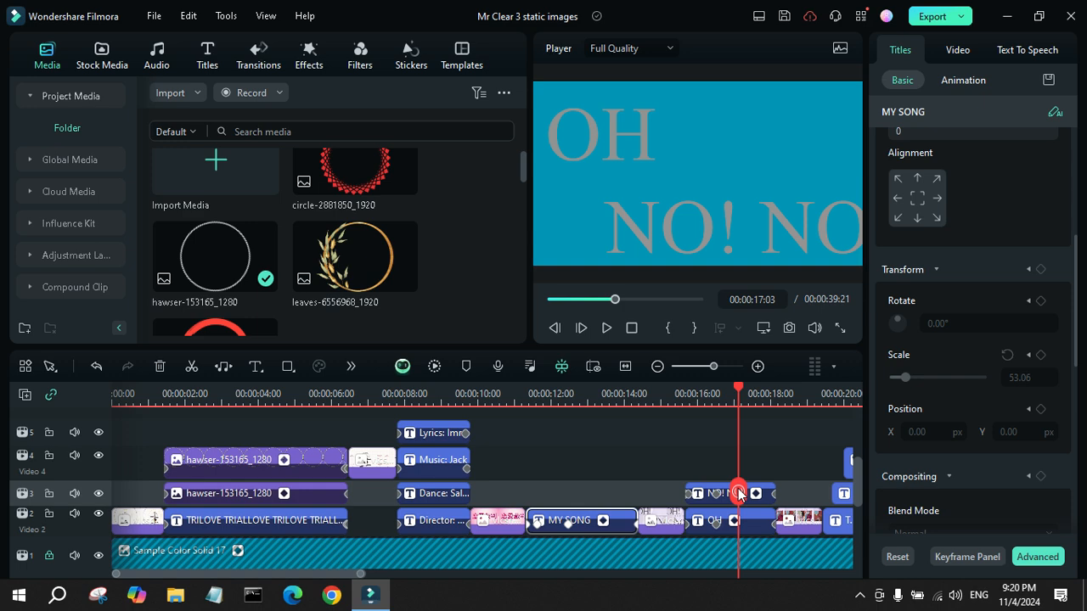
scroll(740, 480, "down", 1)
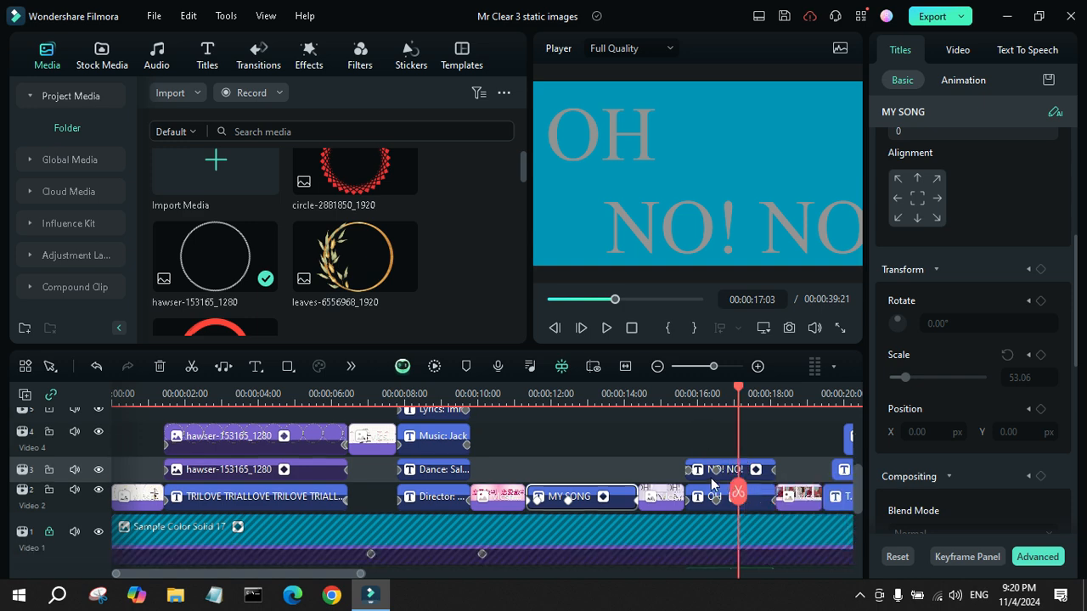
left_click(207, 53)
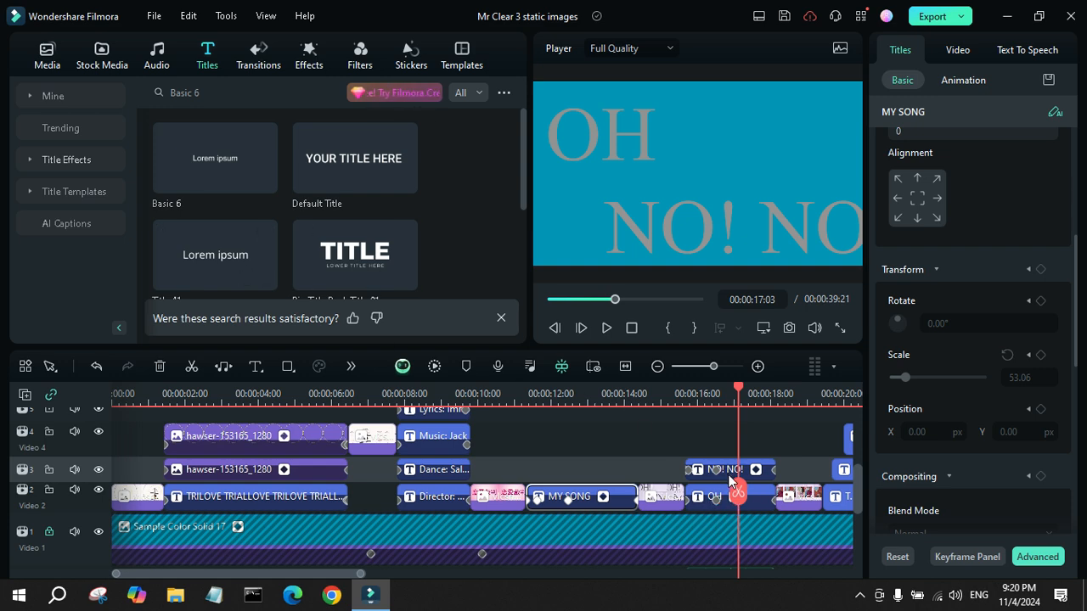
Play the OH and NO! NO! titles from the start of their clips and pause just after they end
left_click_drag(741, 499, 685, 501)
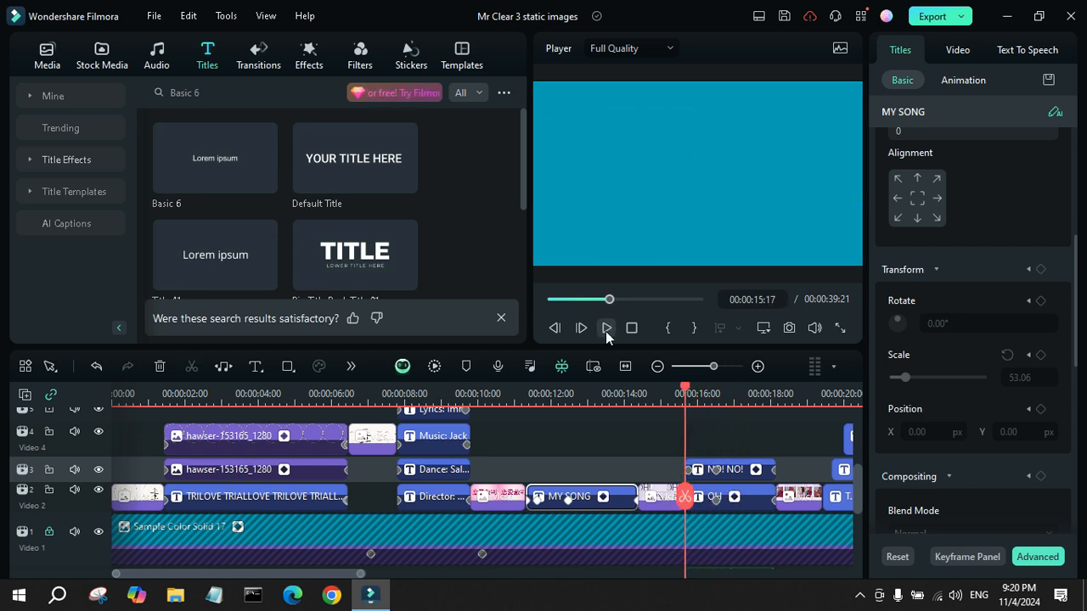
left_click(607, 328)
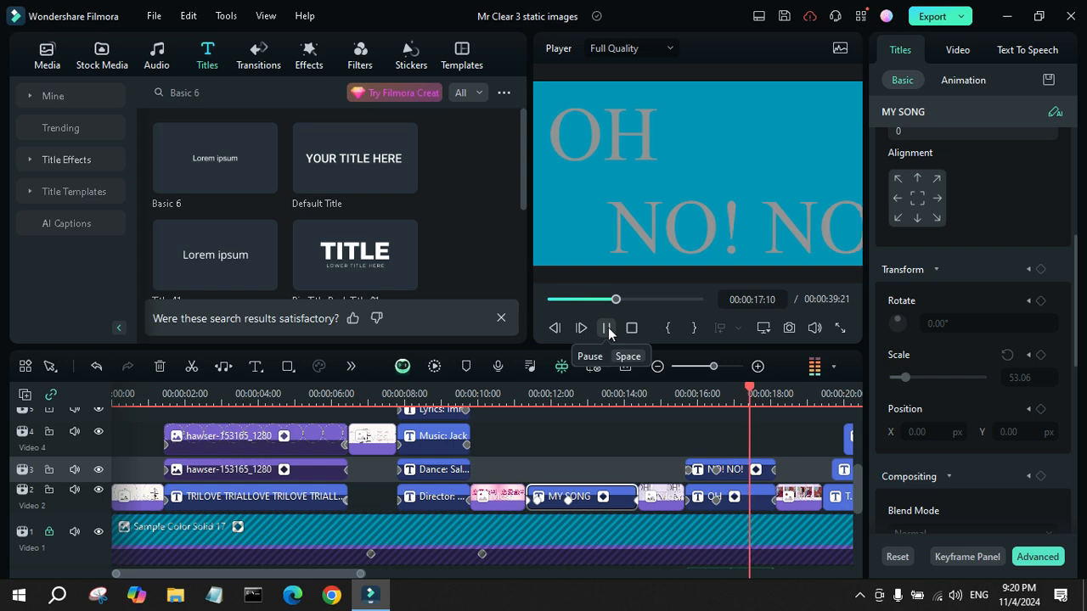
left_click(608, 328)
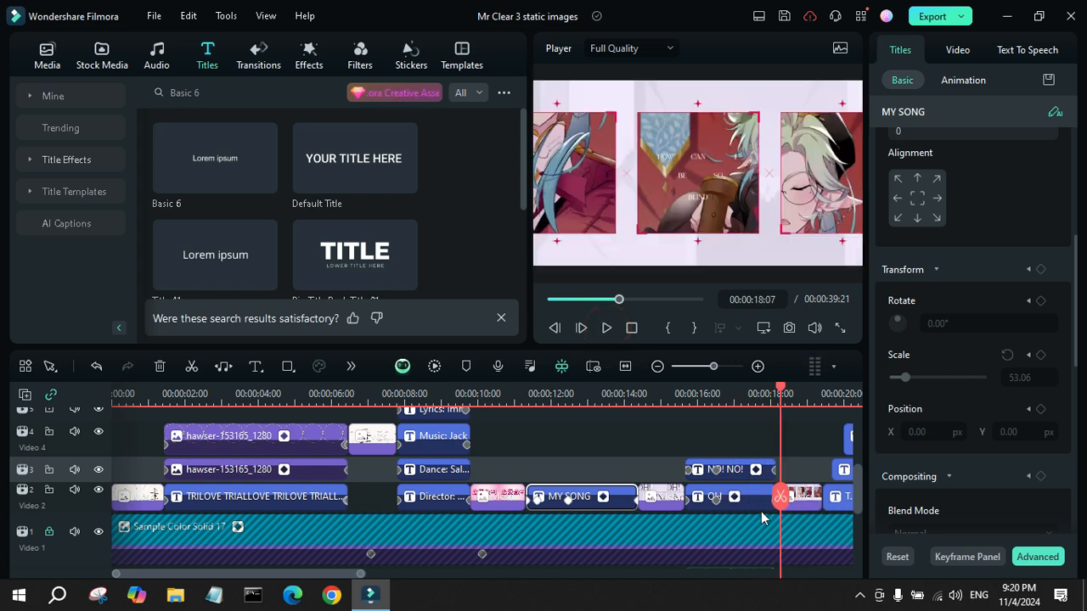
Select the OH title and compare its Position and Opacity values near the start and at the end of its clip
scroll(761, 518, "down", 1)
left_click_drag(782, 503, 687, 500)
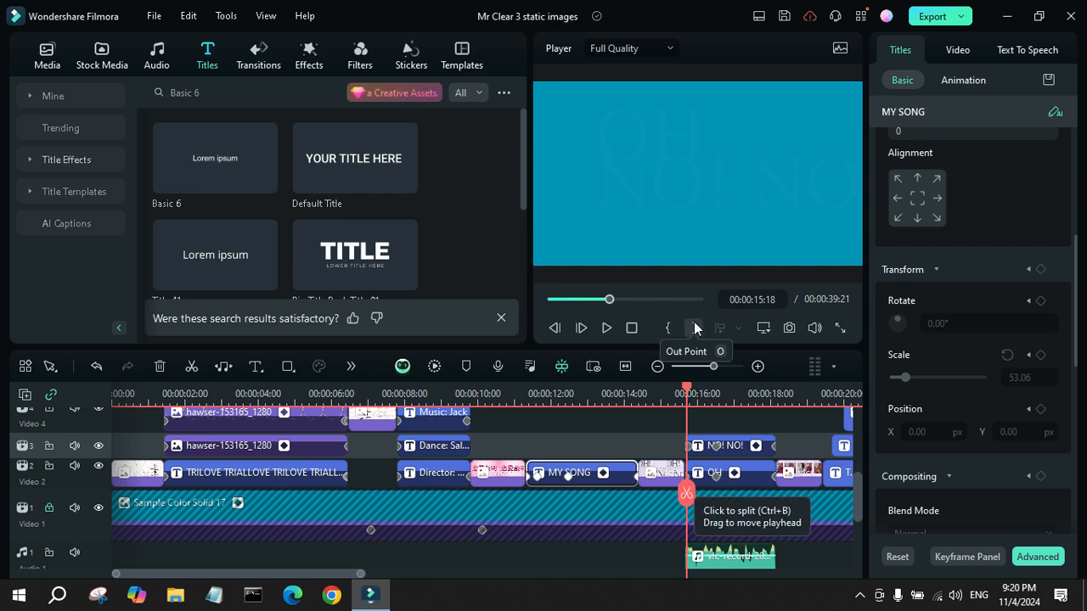
scroll(1034, 378, "down", 1)
scroll(1035, 368, "down", 1)
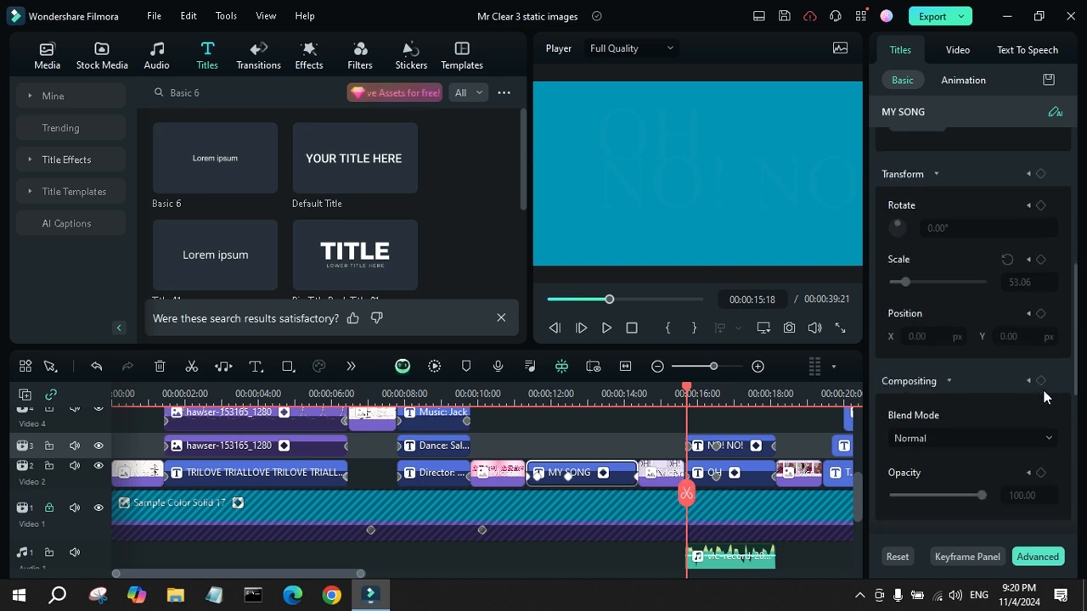
left_click(718, 479)
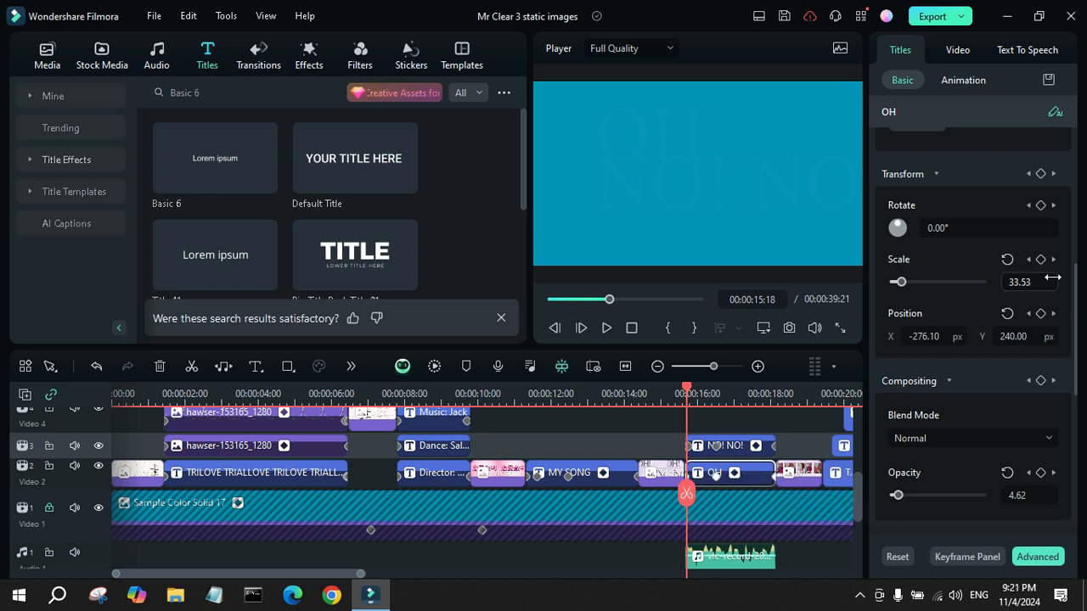
key("Down")
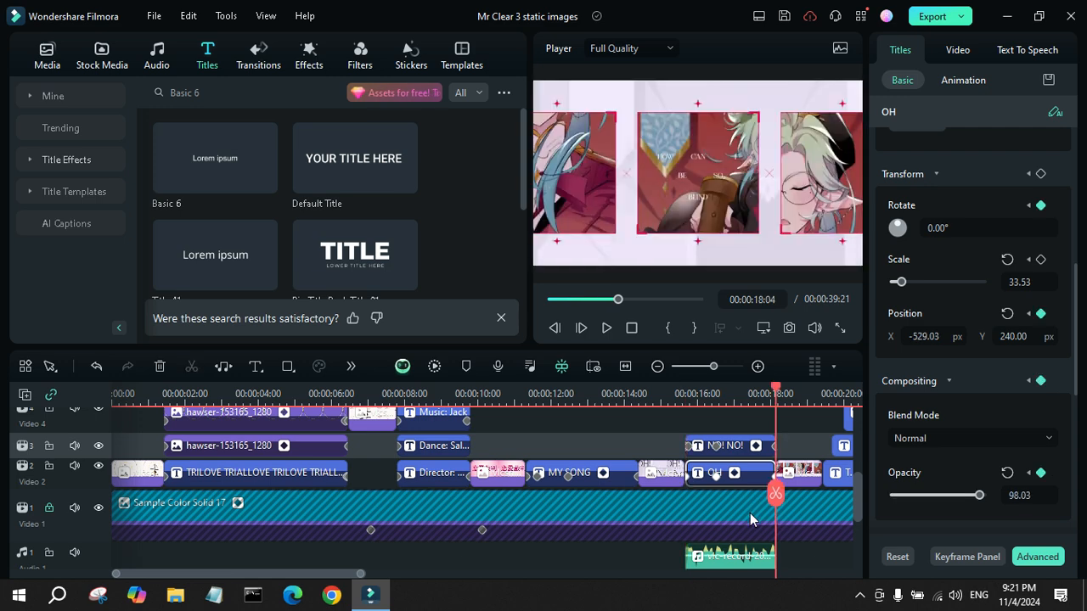
key("Up")
left_click(755, 535)
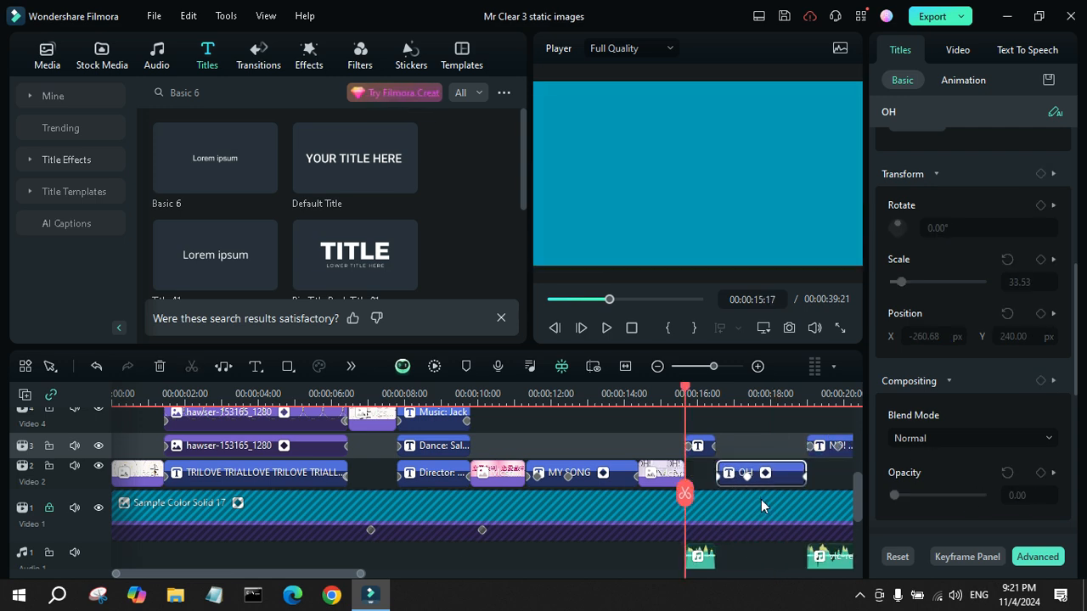
key("ctrl+z")
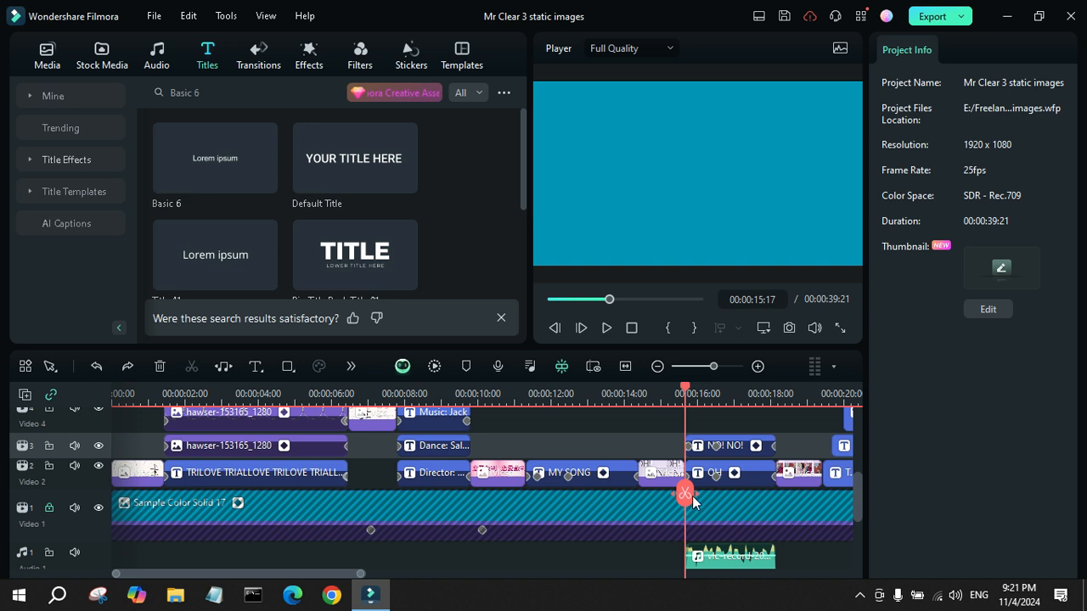
Select the OH title at its first frame and examine how its Position and Opacity change through the clip, using a closer timeline zoom
left_click_drag(686, 499, 678, 499)
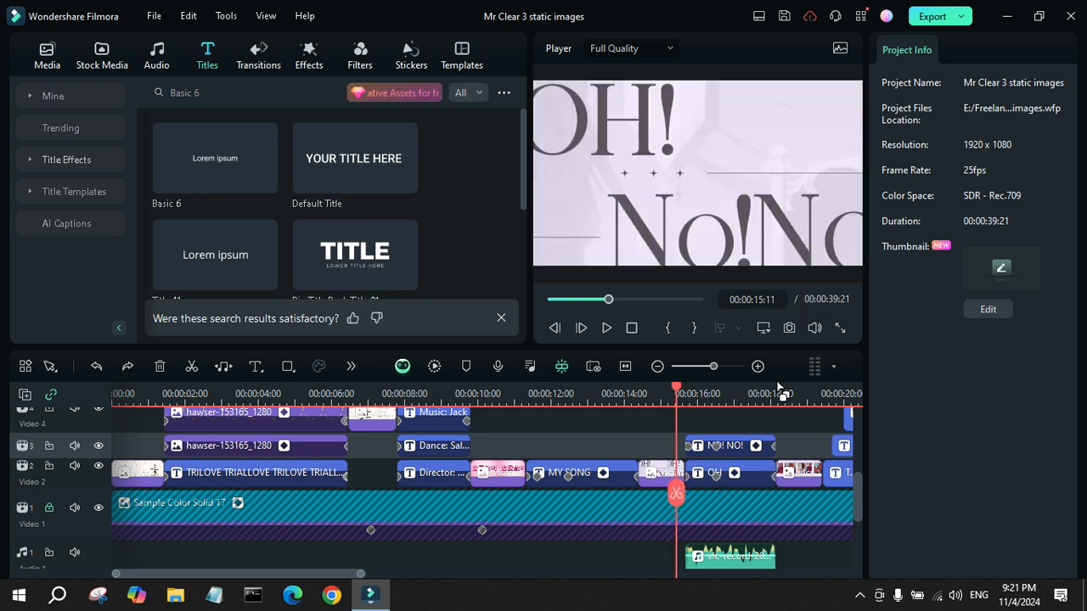
left_click(758, 366)
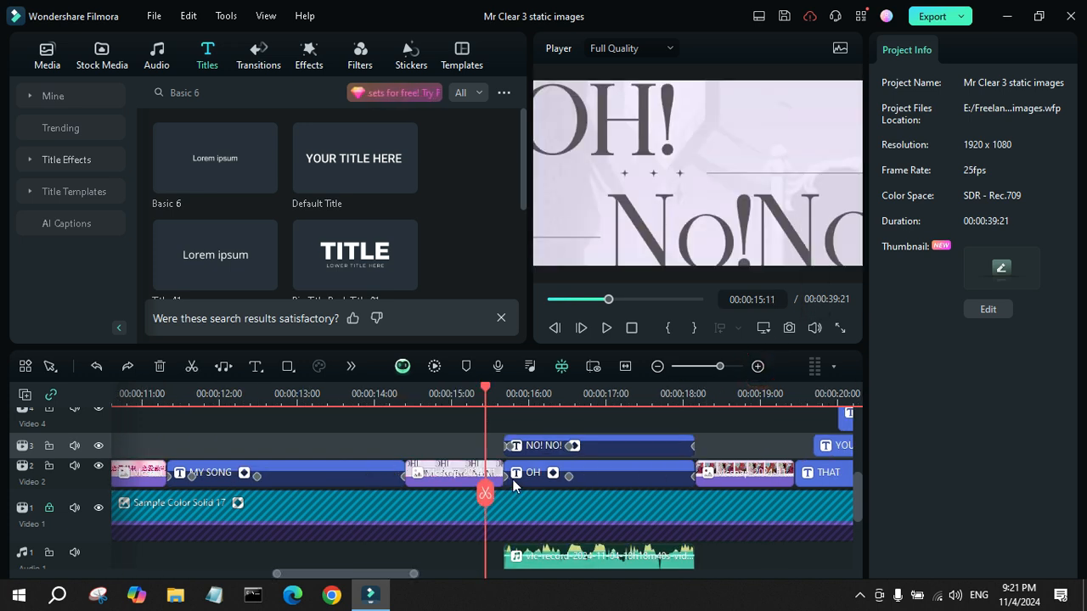
left_click_drag(484, 495, 505, 502)
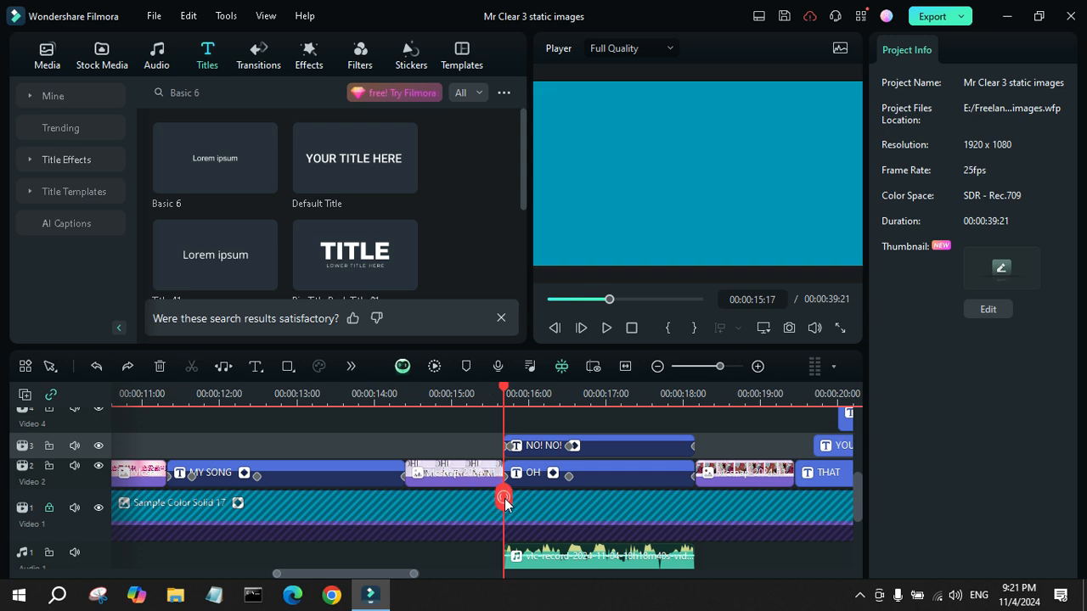
left_click(613, 480)
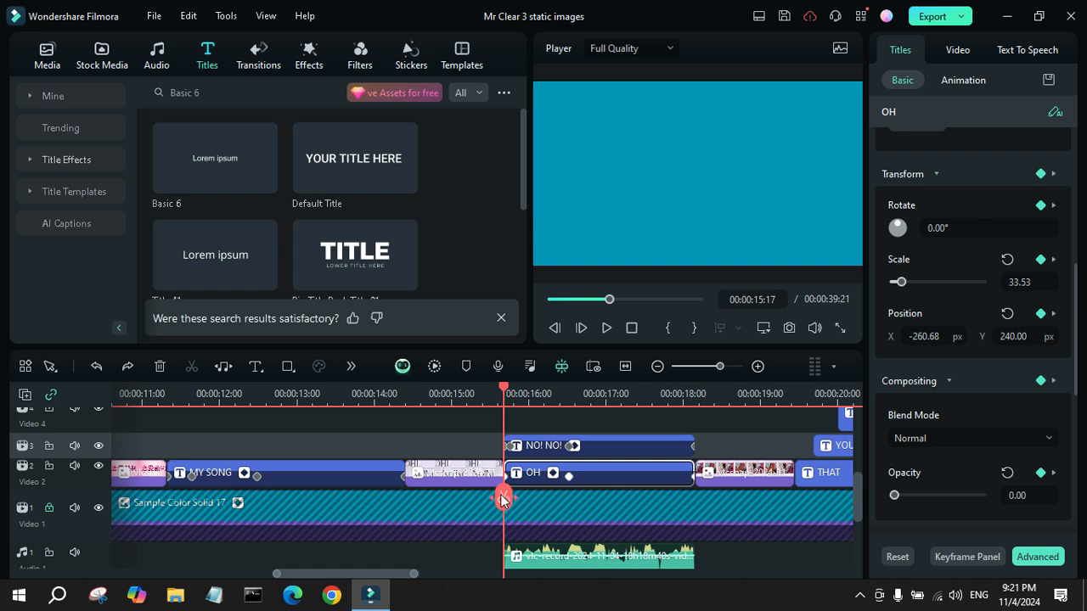
left_click_drag(501, 501, 620, 475)
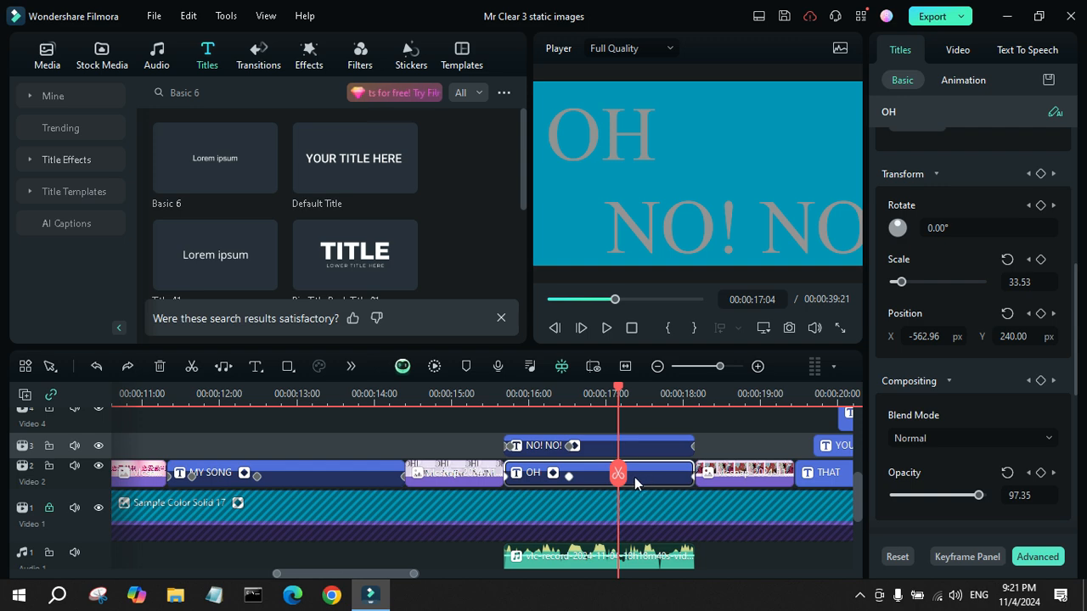
left_click_drag(621, 483, 534, 475)
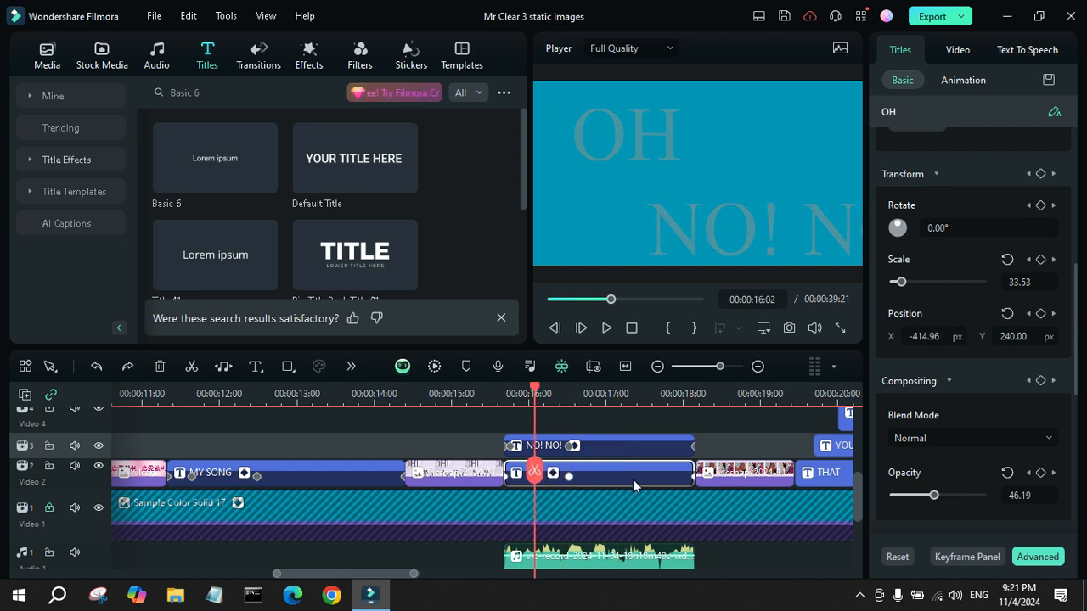
scroll(960, 204, "up", 5)
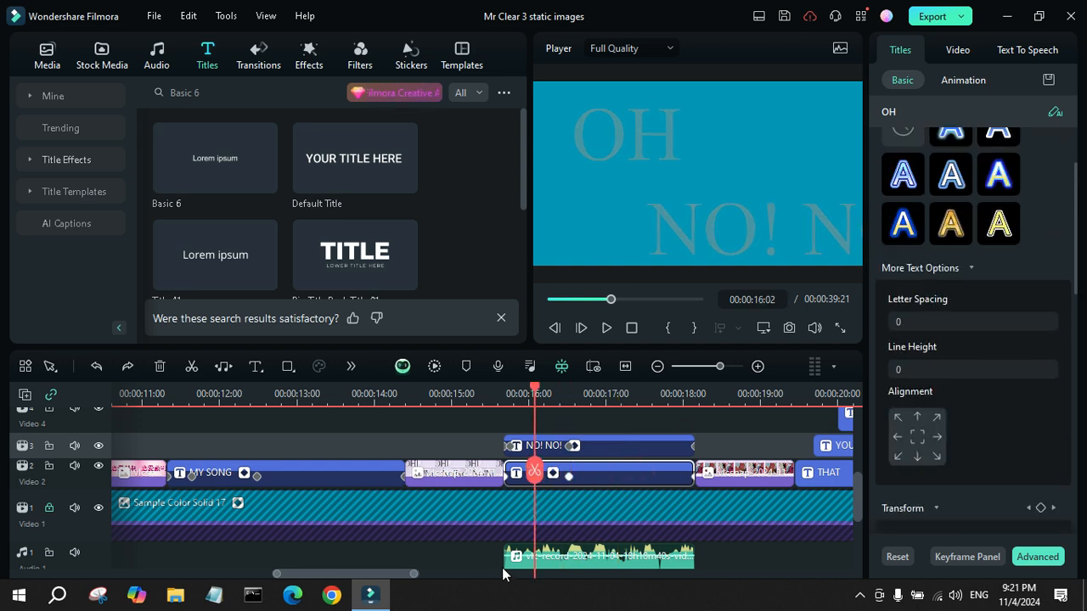
Preview the reference image clip that follows the OH title, from its beginning to its middle
left_click(721, 404)
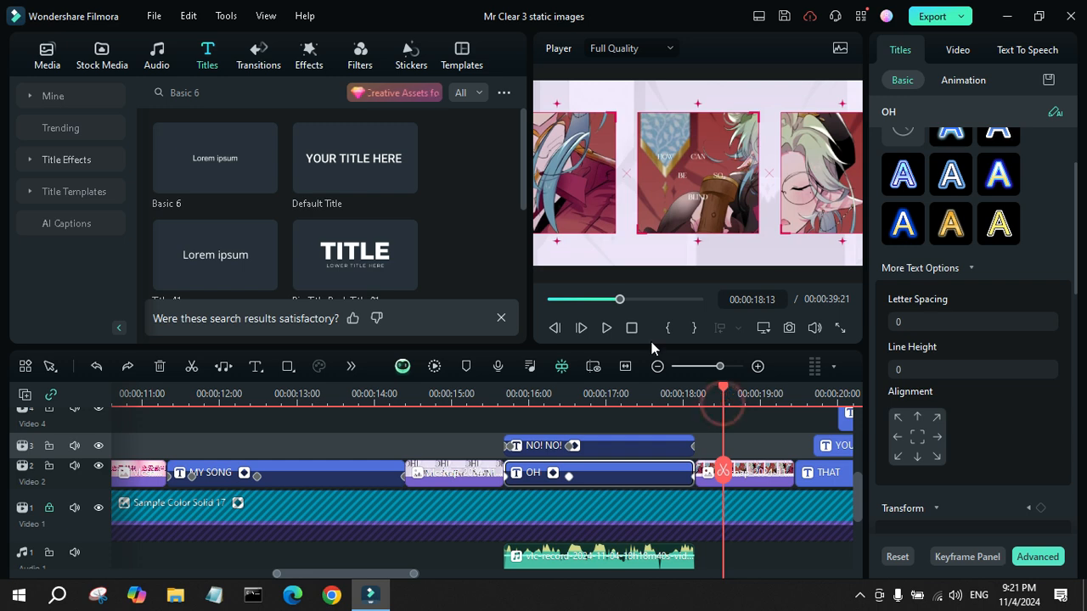
left_click_drag(724, 477, 701, 475)
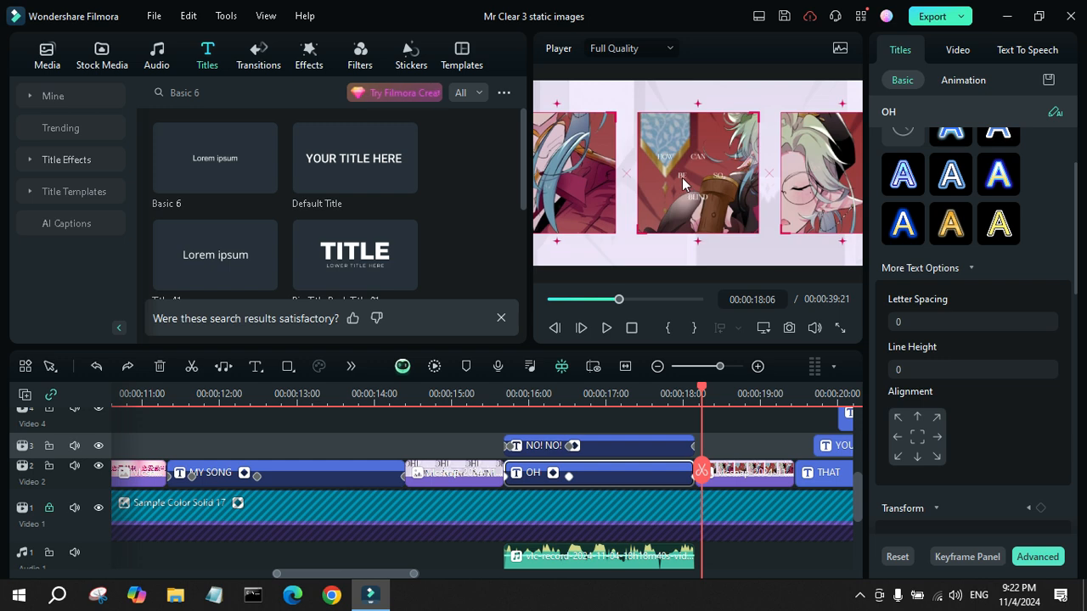
left_click_drag(708, 473, 754, 474)
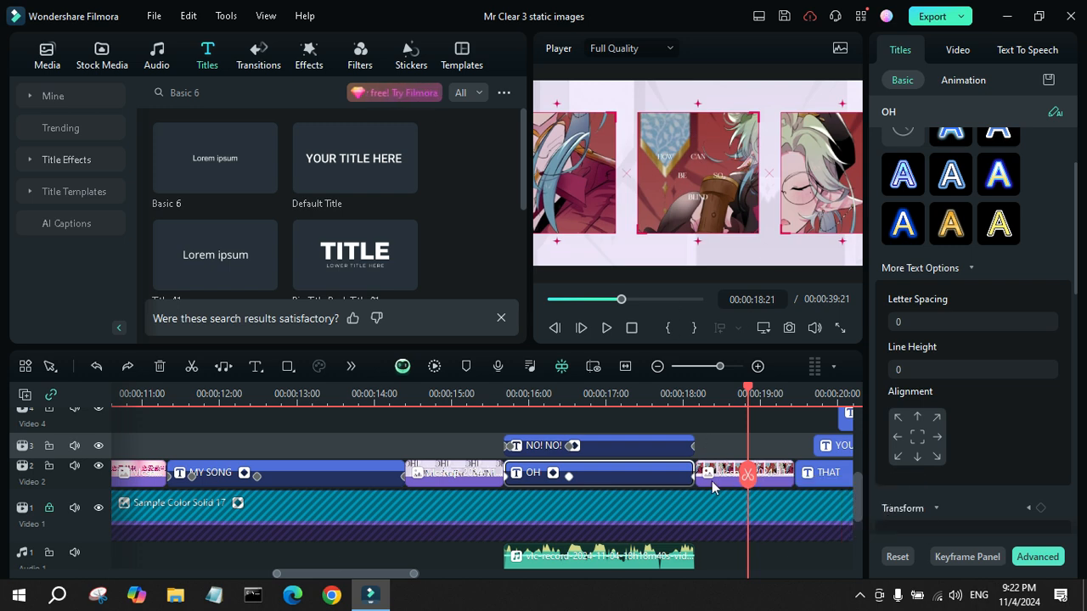
Play the THAT, YOU, MY, LOVE! and I KNOW THAT titles from just before the THAT clip, pause, and return to those clips on the timeline
left_click_drag(393, 575, 457, 591)
scroll(636, 516, "up", 2)
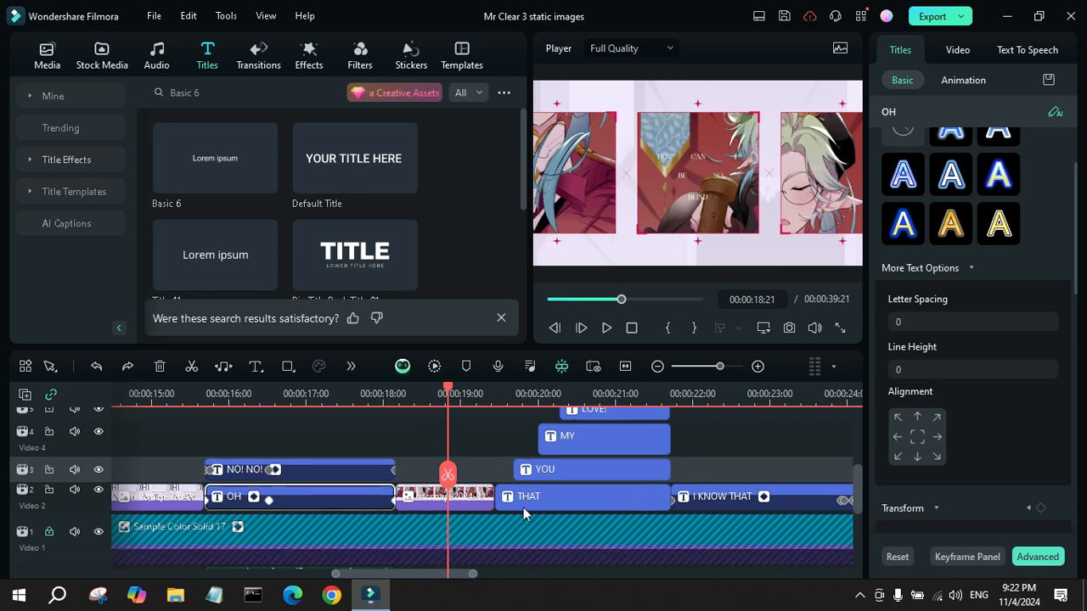
left_click_drag(454, 484, 498, 490)
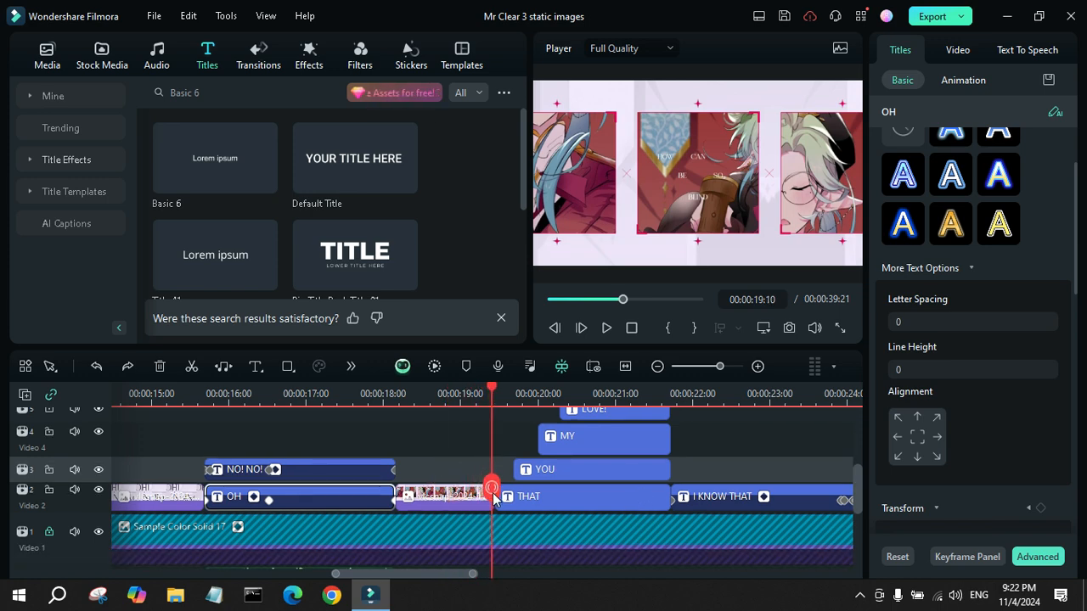
left_click(606, 329)
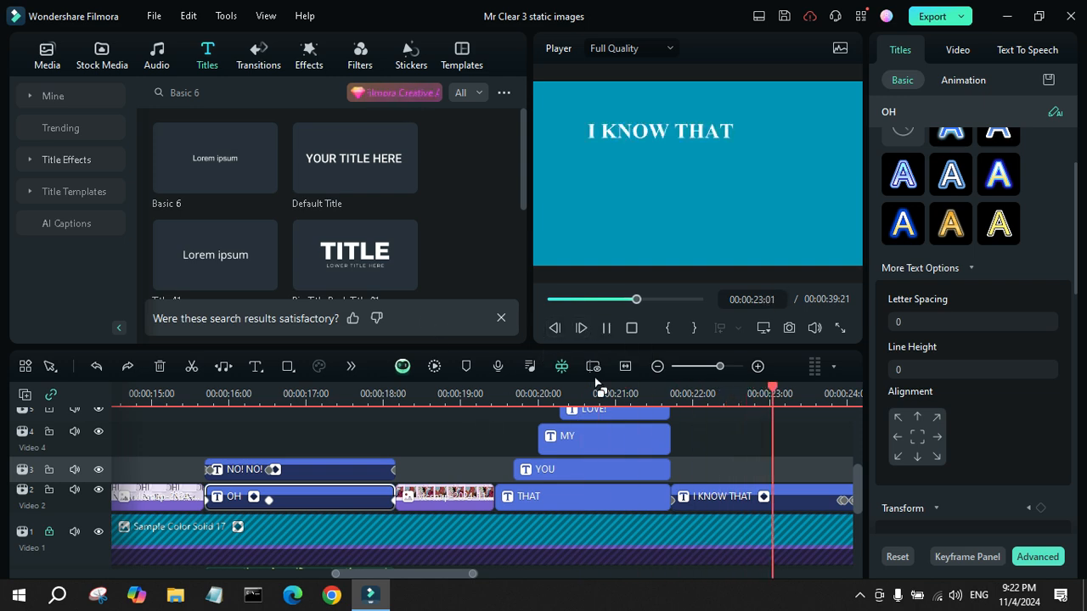
left_click(607, 327)
scroll(310, 489, "down", 2)
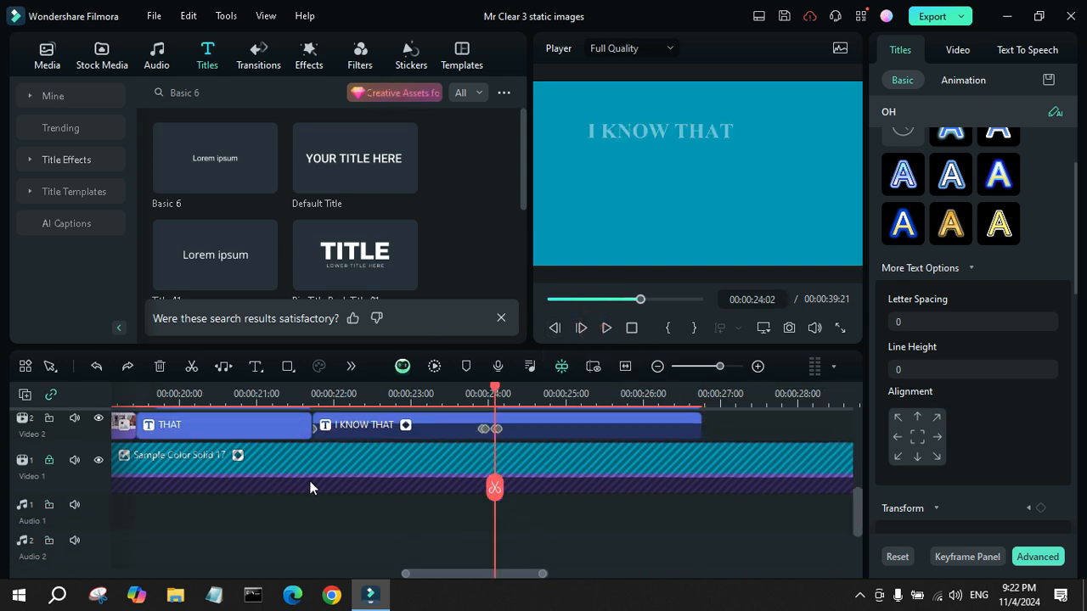
scroll(310, 488, "up", 2)
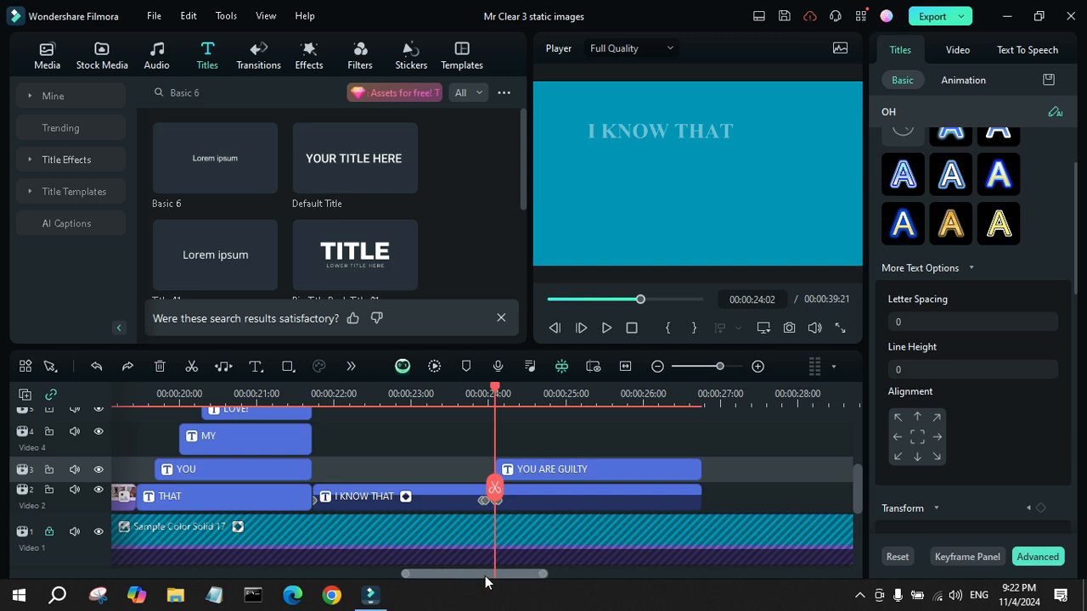
left_click_drag(487, 581, 438, 583)
scroll(436, 491, "up", 1)
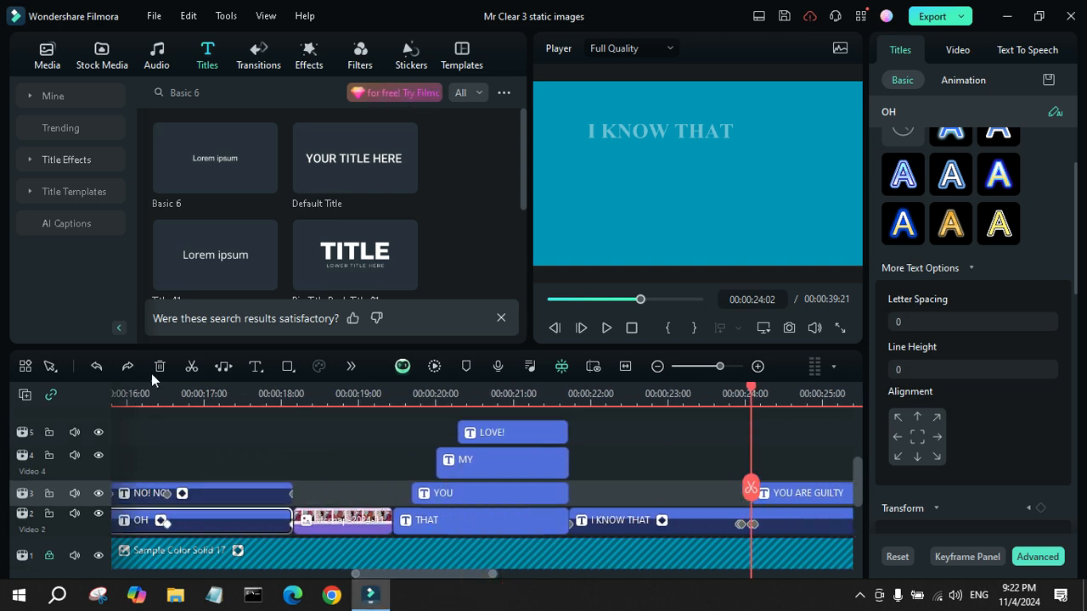
Enlarge the timeline area and reduce the height of the Video 4 track to match the neighbouring title tracks
left_click_drag(214, 348, 215, 329)
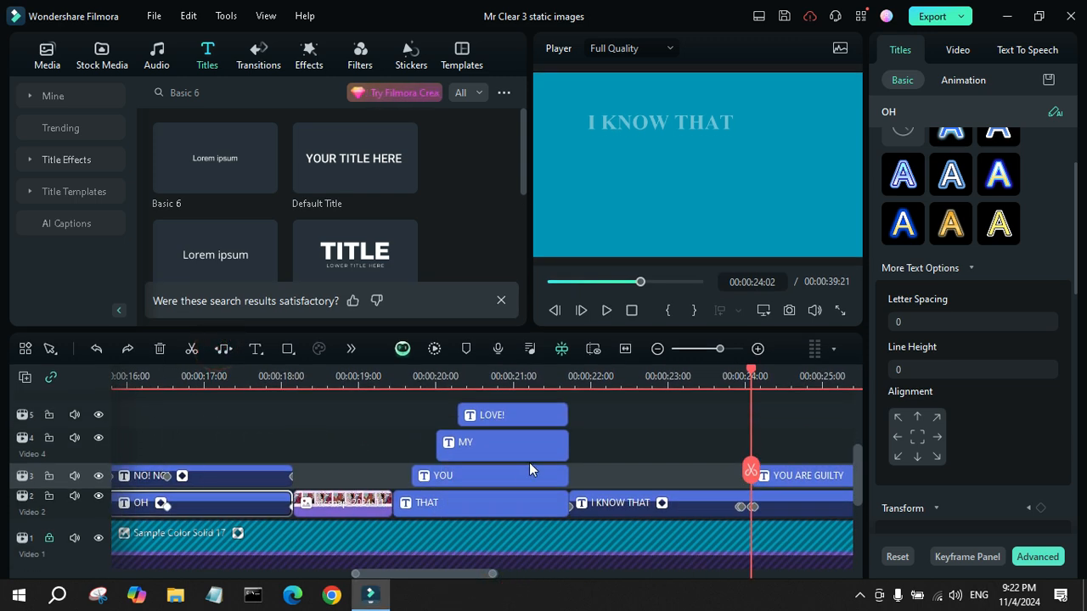
scroll(490, 463, "up", 2)
scroll(490, 466, "down", 1)
scroll(488, 486, "down", 1)
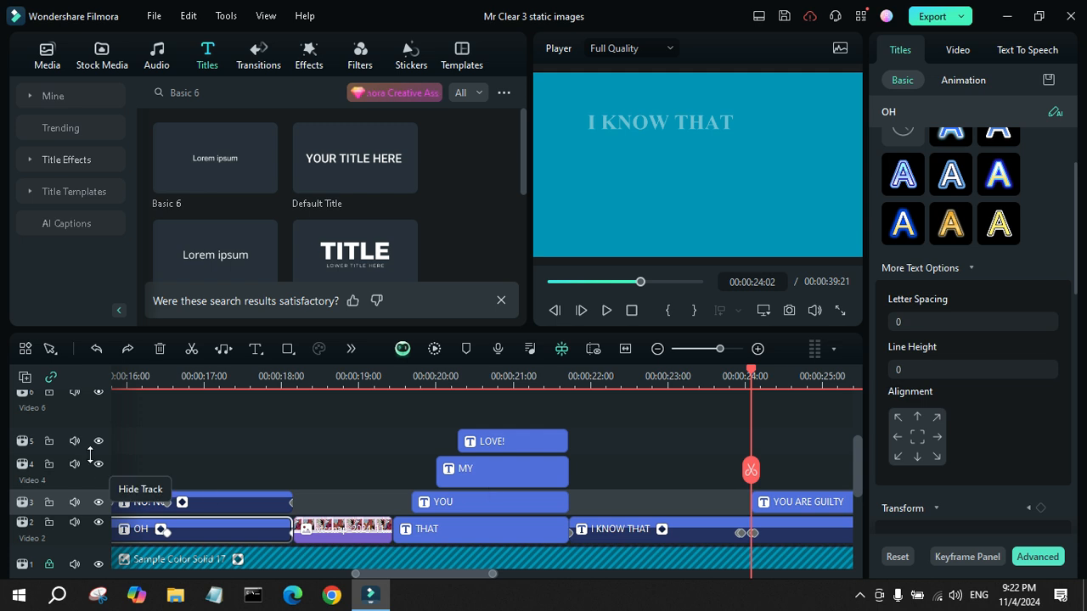
left_click(89, 462)
left_click_drag(88, 456, 89, 518)
Play the THAT, YOU, MY and LOVE! titles twice from just before the THAT clip, pausing as the words appear
left_click(388, 382)
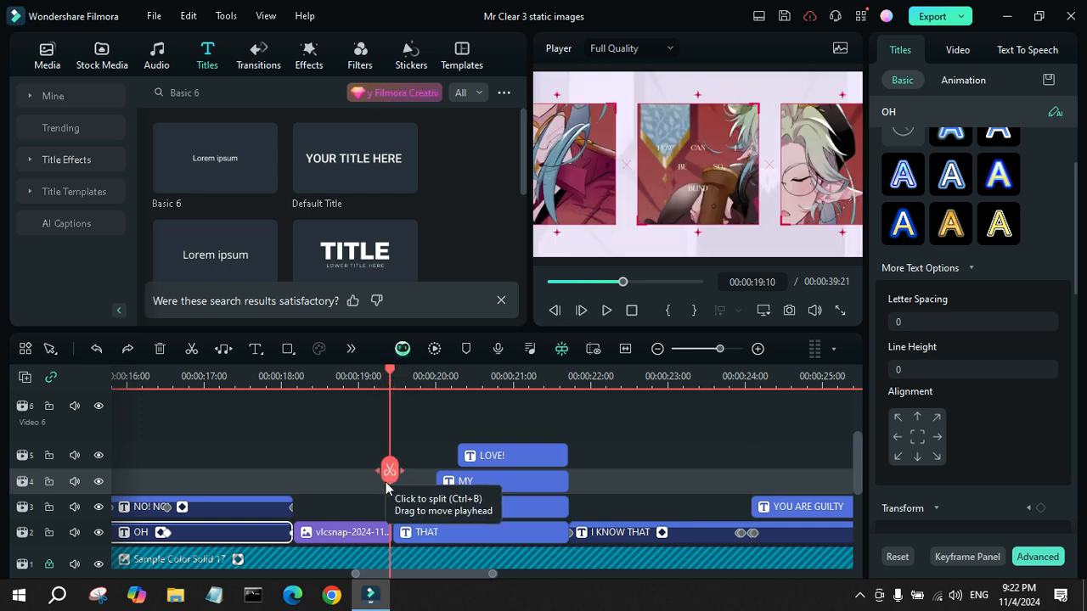
key("space")
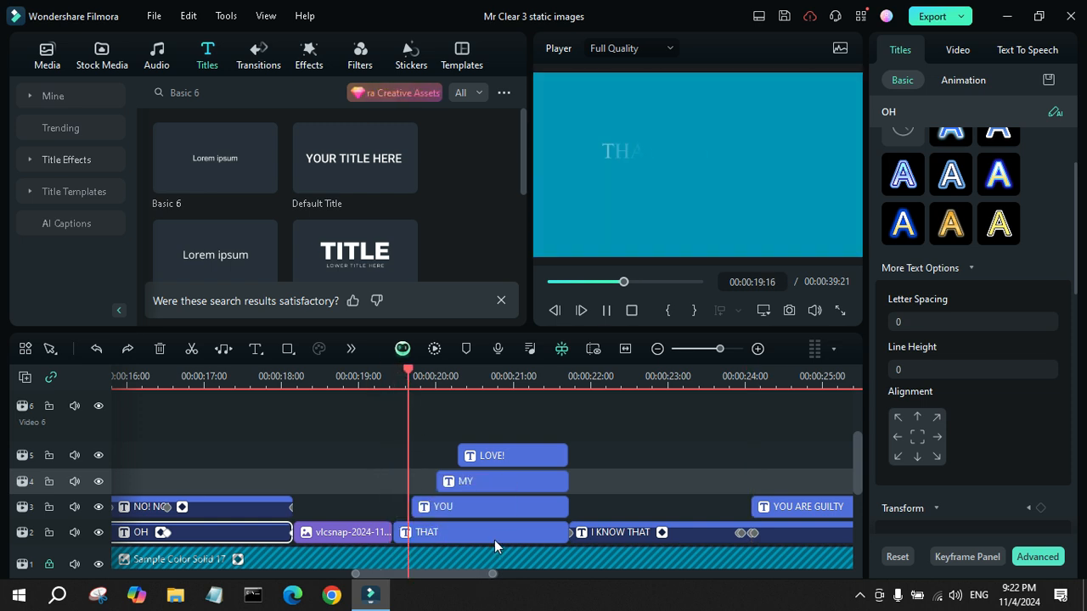
key("space")
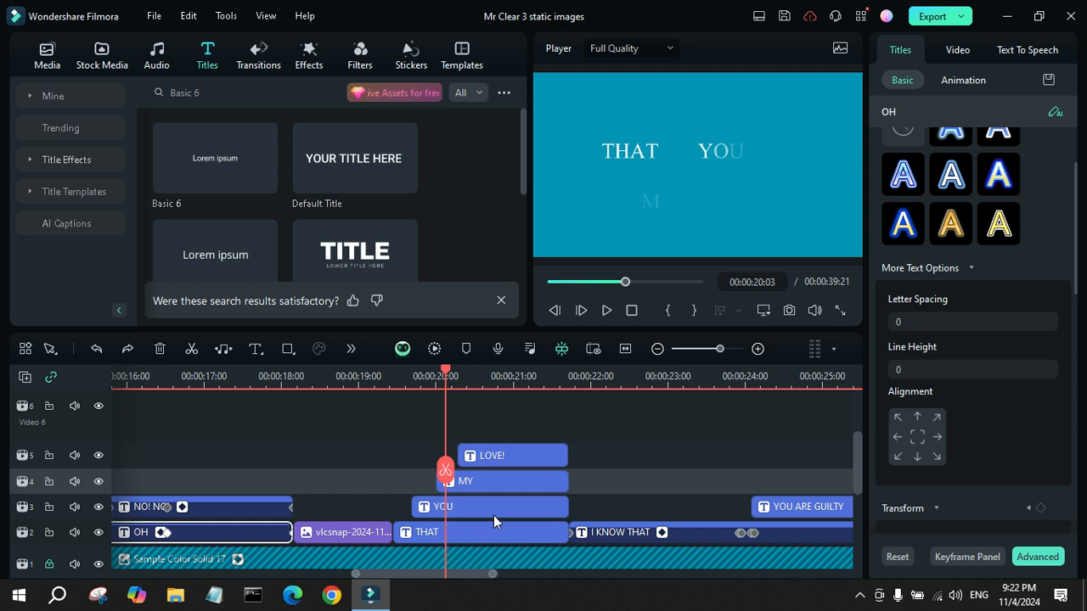
key("space")
key("space")
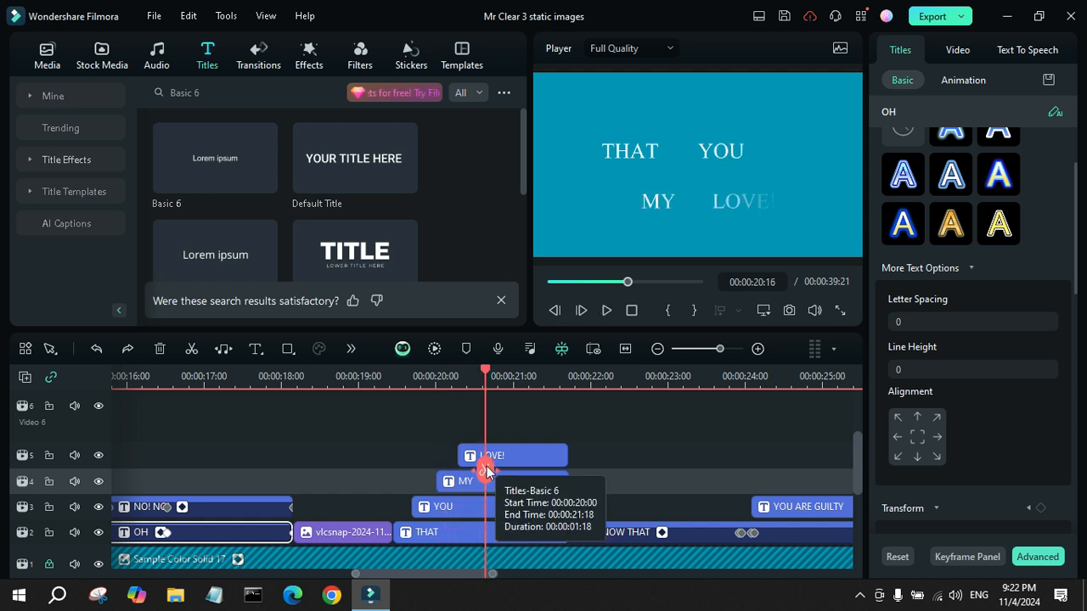
left_click_drag(485, 471, 389, 473)
key("space")
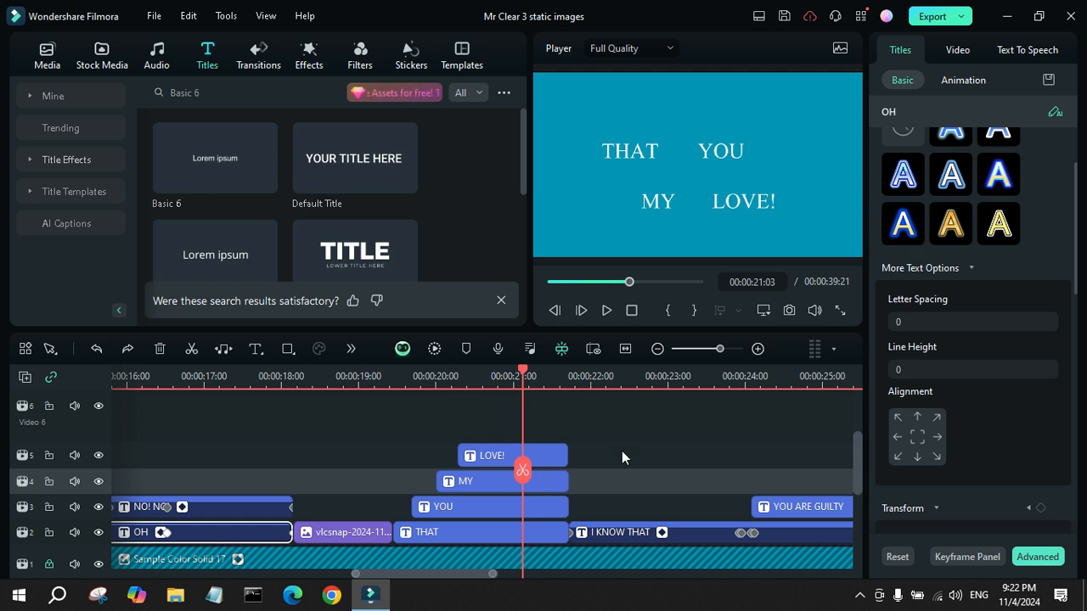
mouse_move(522, 476)
left_mouse_down()
mouse_move(565, 469)
mouse_move(332, 456)
mouse_move(509, 465)
left_mouse_up()
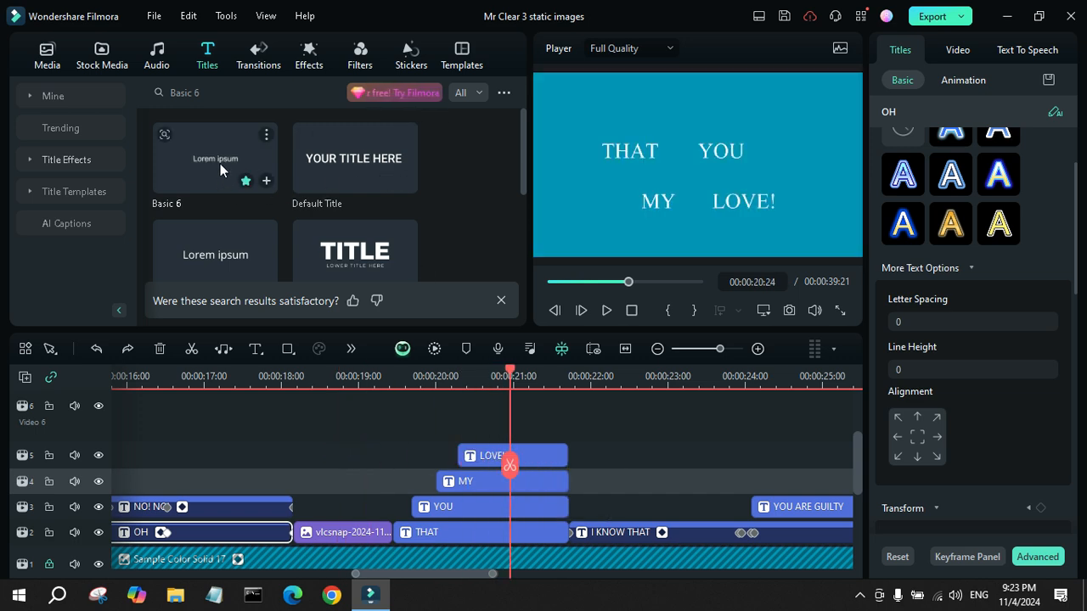
Duplicate the LOVE! title onto track 6 at 00:00:20:12, compact that track, and trim the copy's end to match the titles below
mouse_move(219, 160)
left_mouse_down()
mouse_move(489, 443)
mouse_move(471, 437)
mouse_move(326, 186)
mouse_move(226, 155)
left_mouse_up()
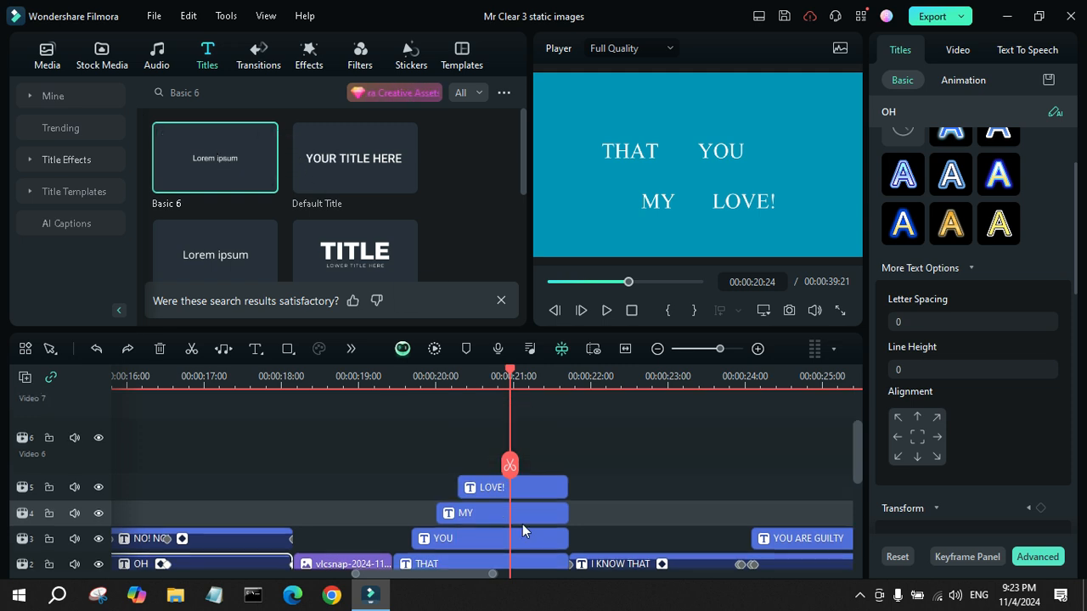
left_click(534, 497)
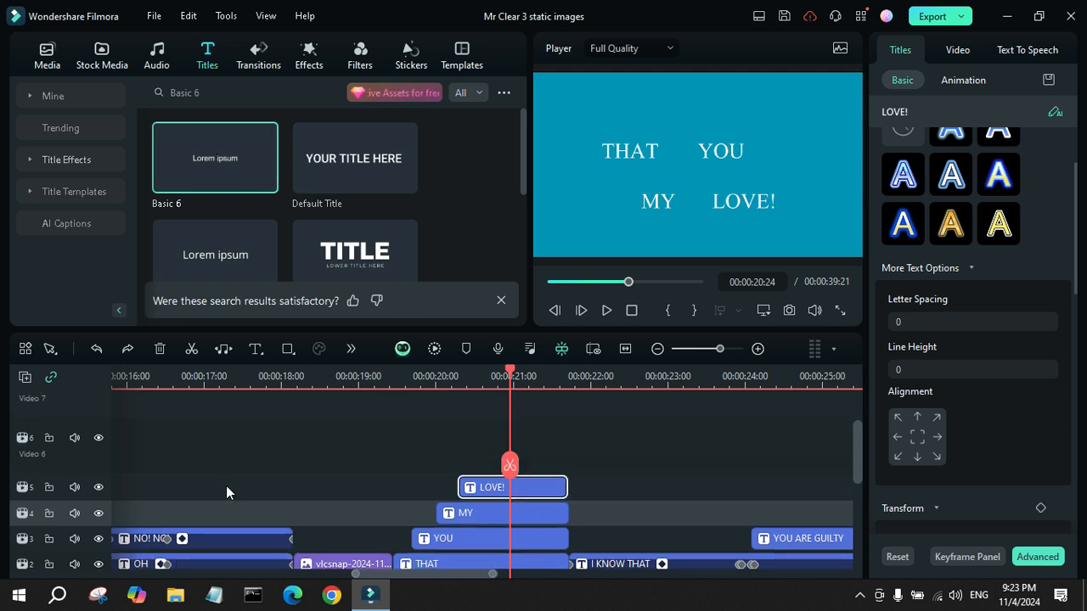
left_click(67, 461)
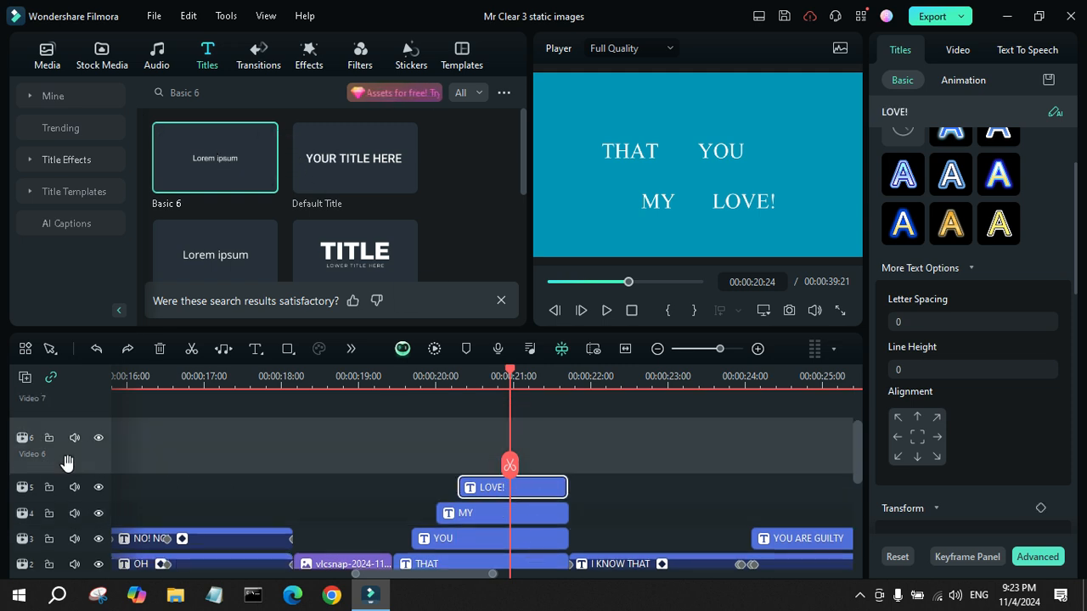
left_click(472, 368)
key("ctrl+v")
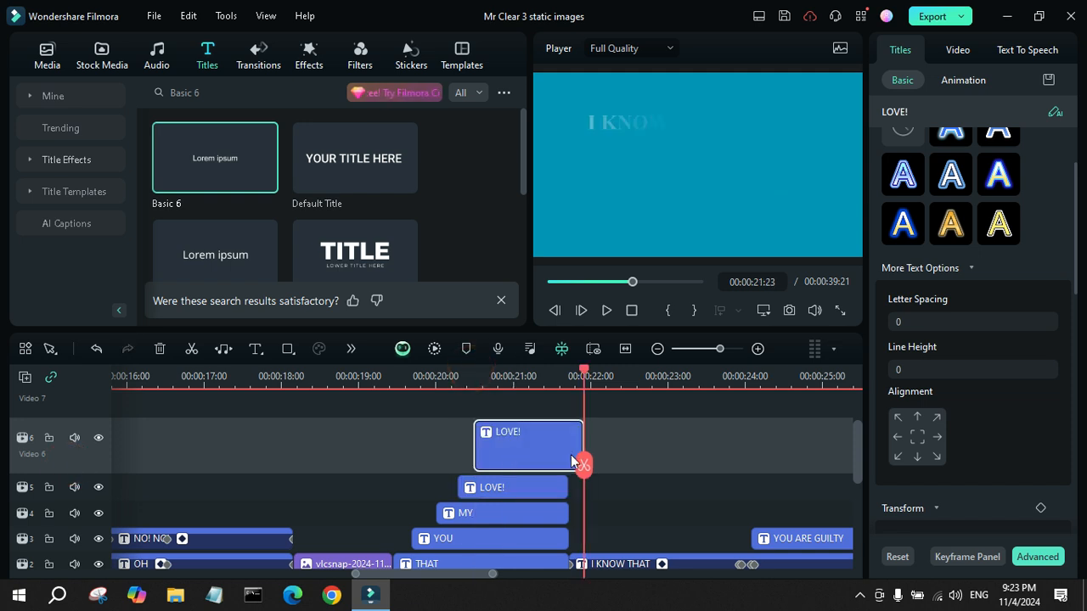
left_click_drag(81, 416, 84, 447)
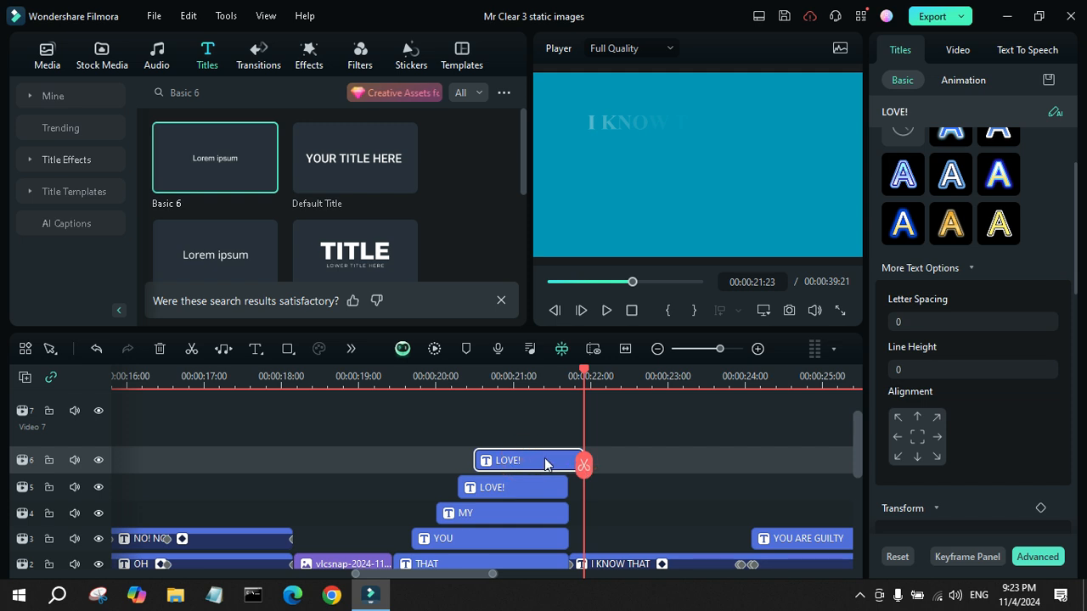
mouse_move(588, 463)
left_mouse_down()
mouse_move(639, 464)
mouse_move(568, 459)
left_mouse_up()
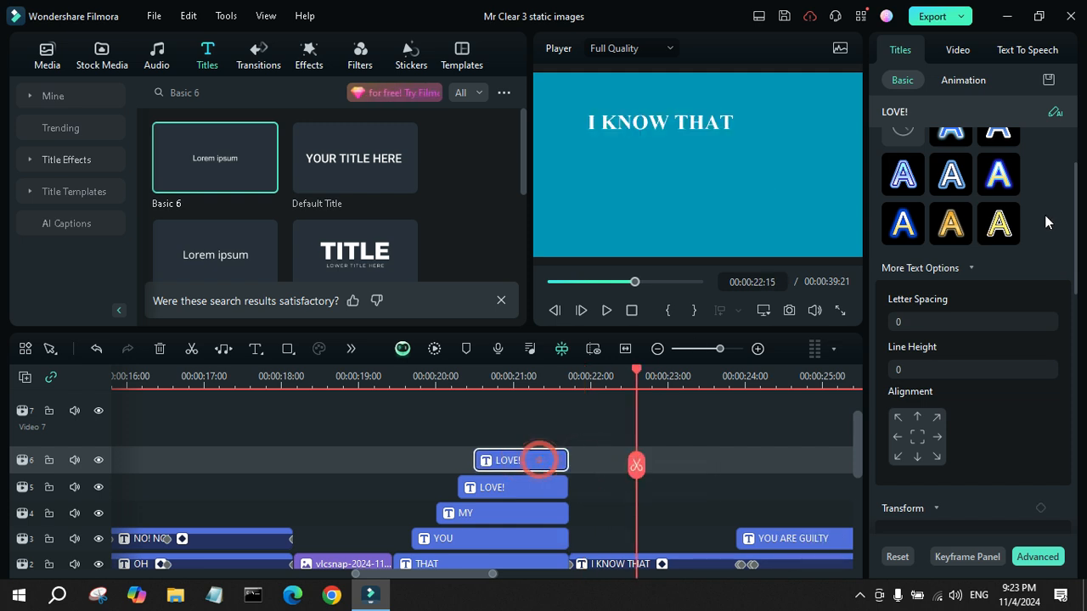
Place the copied title directly below LOVE! in the preview and change its text to HONEY
double_click(518, 464)
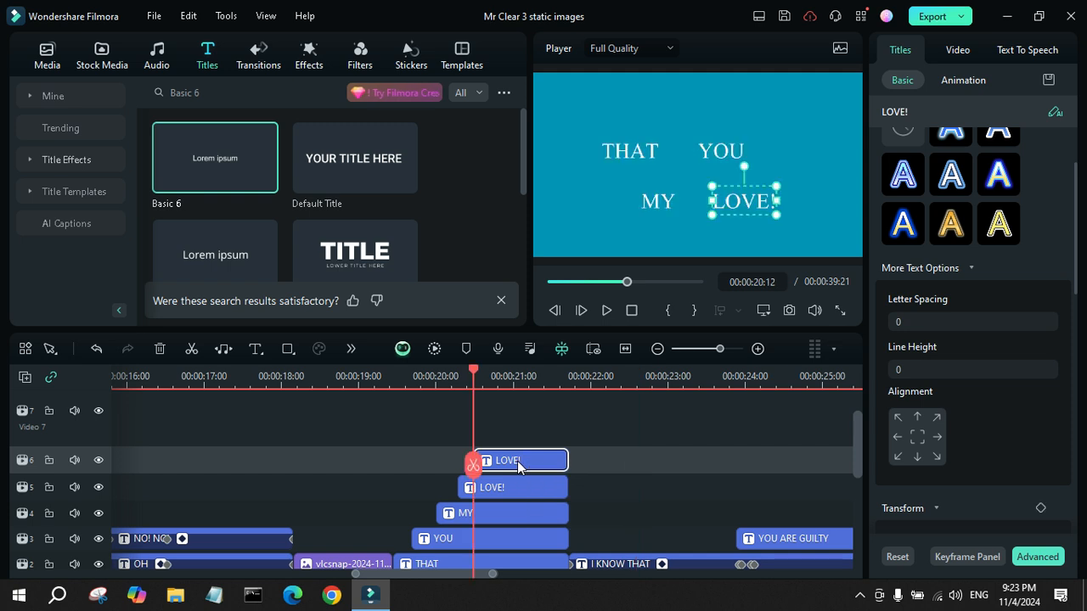
left_click_drag(743, 205, 744, 229)
double_click(743, 230)
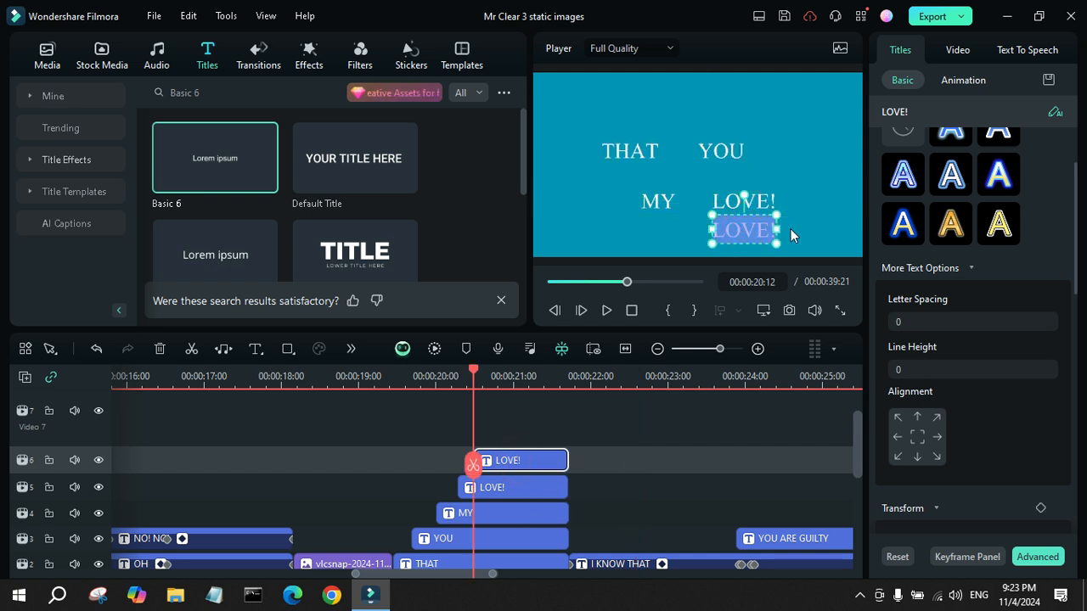
type("HO")
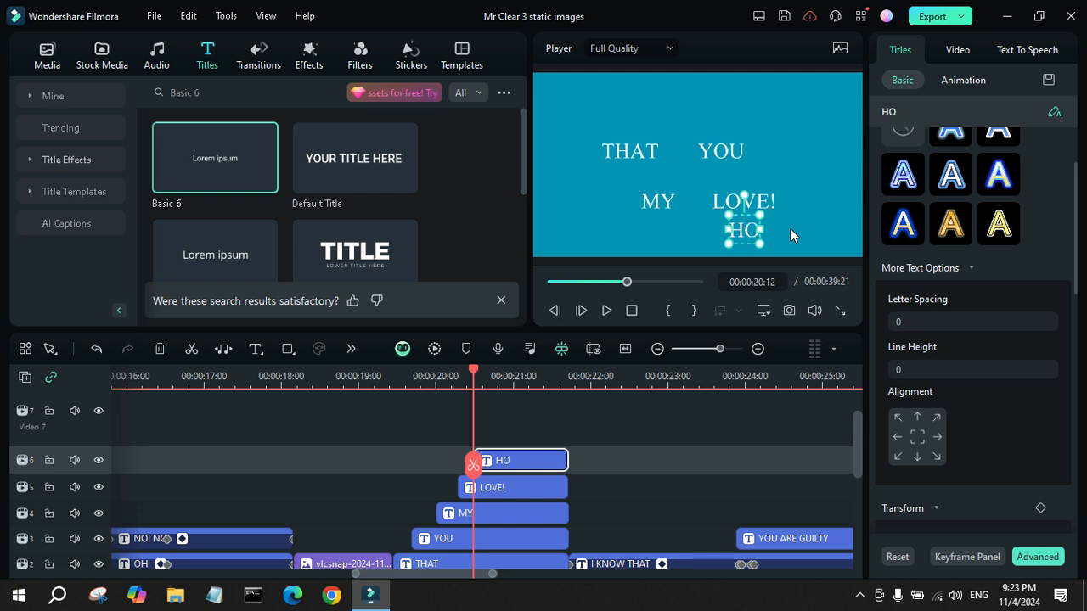
type("NEY")
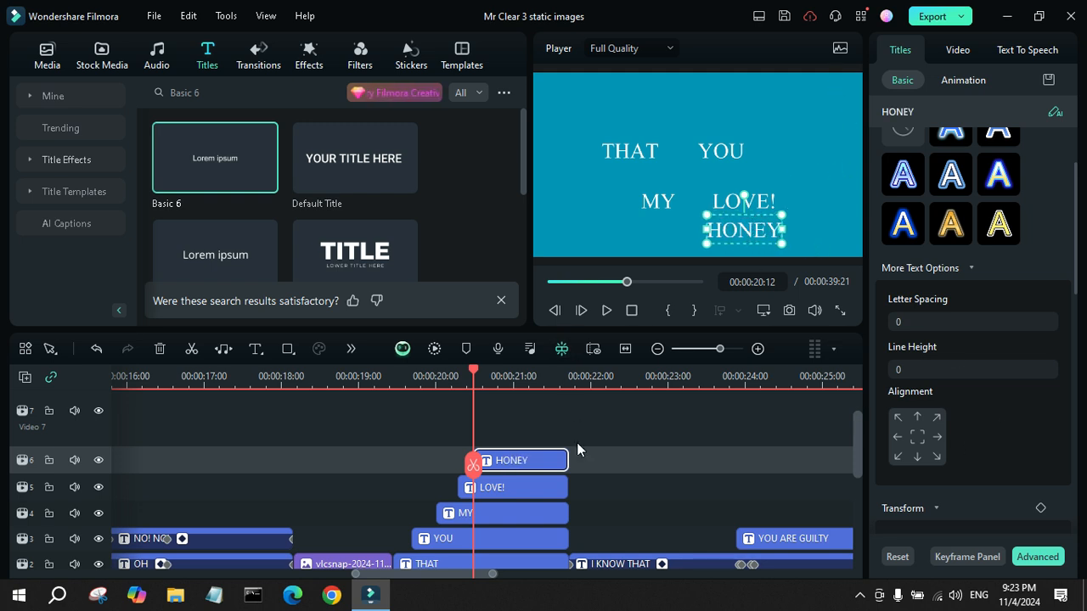
Play the stacked titles from the start of THAT through HONEY, and compare their layout with the reference image clip
left_click_drag(472, 469, 394, 466)
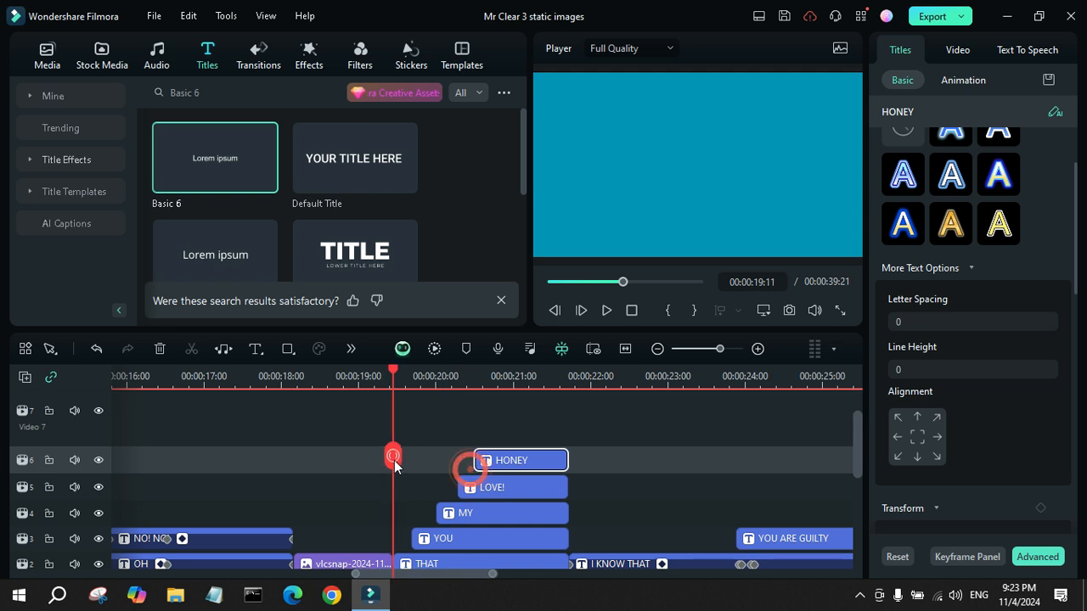
key("space")
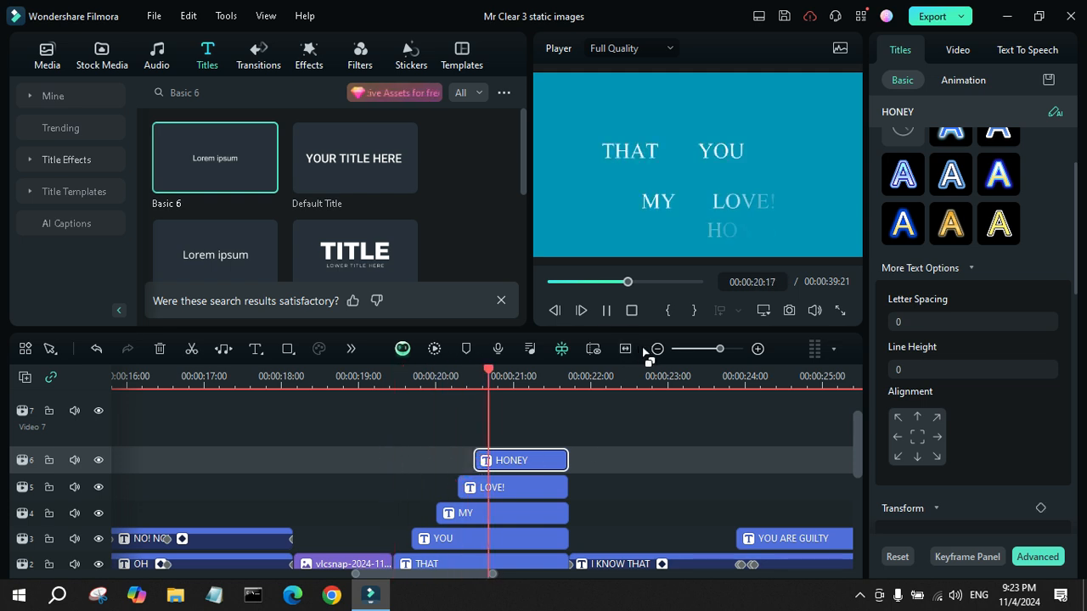
key("space")
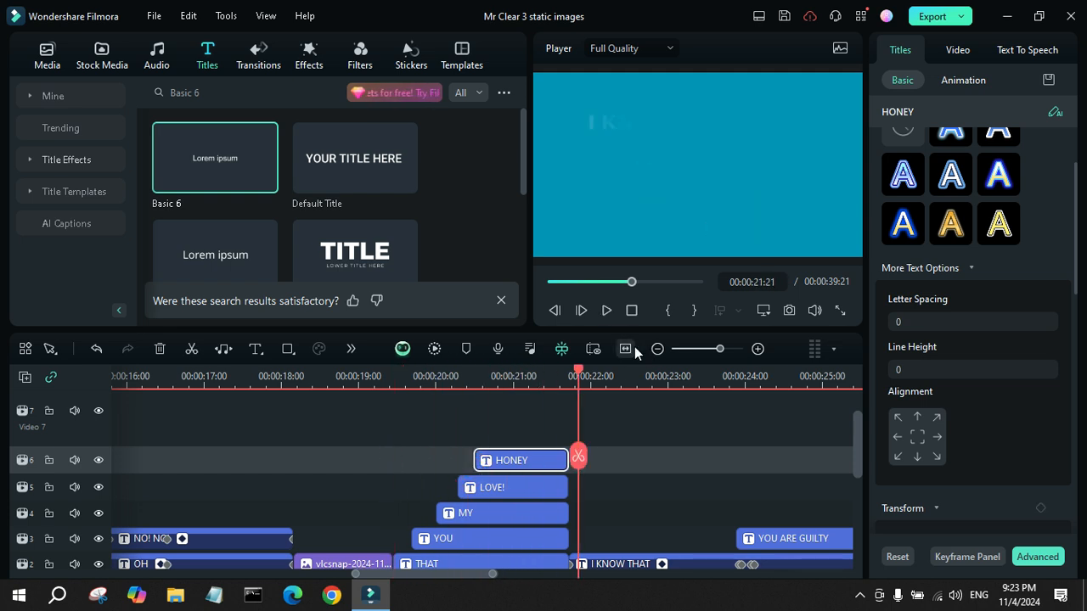
left_click(520, 383)
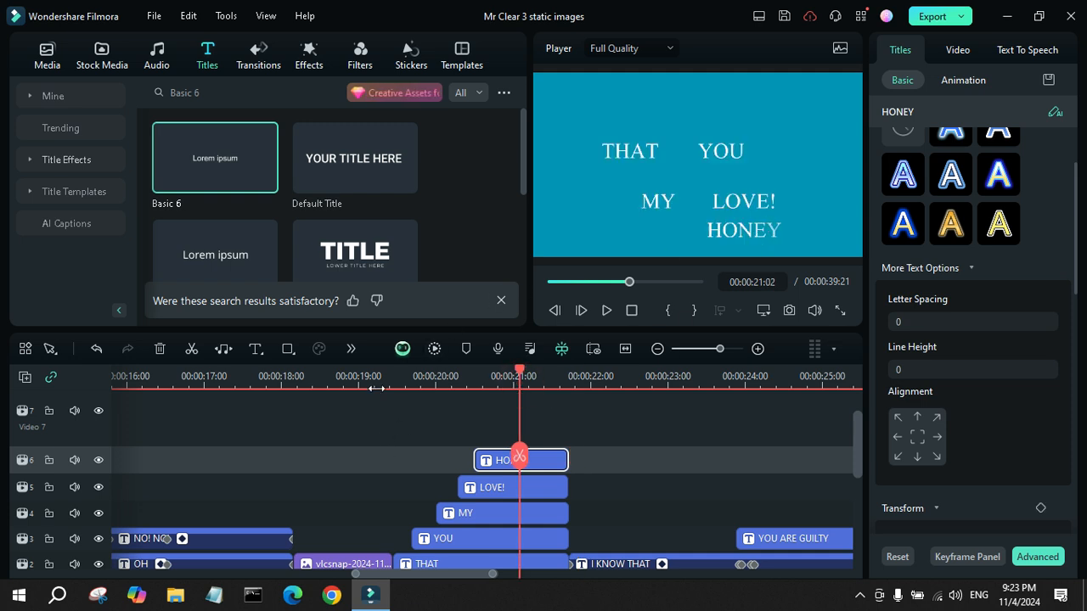
scroll(376, 388, "down", 1)
left_click(350, 376)
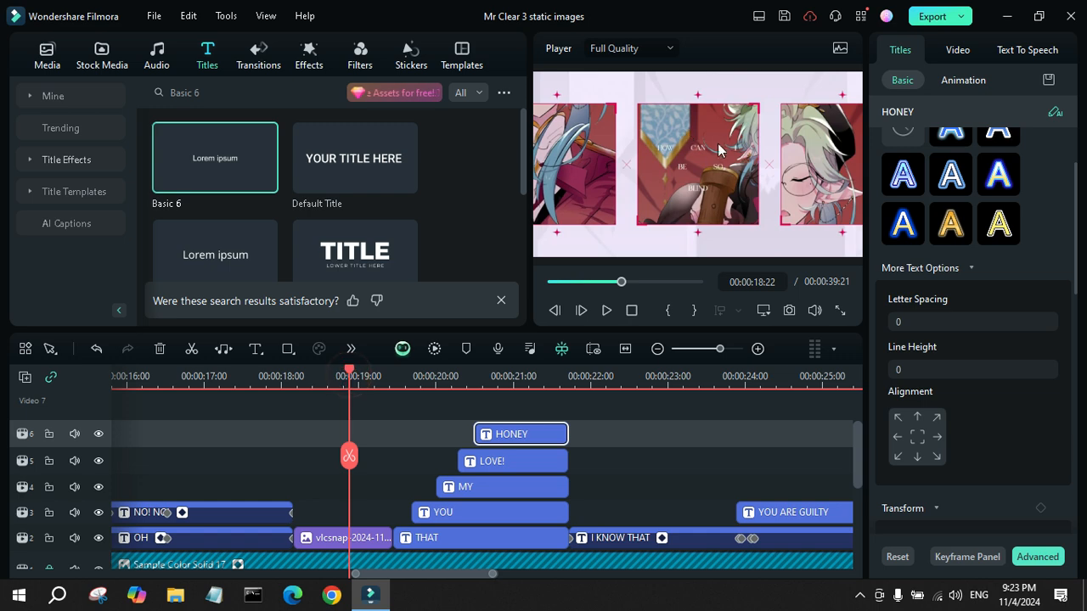
left_click(521, 376)
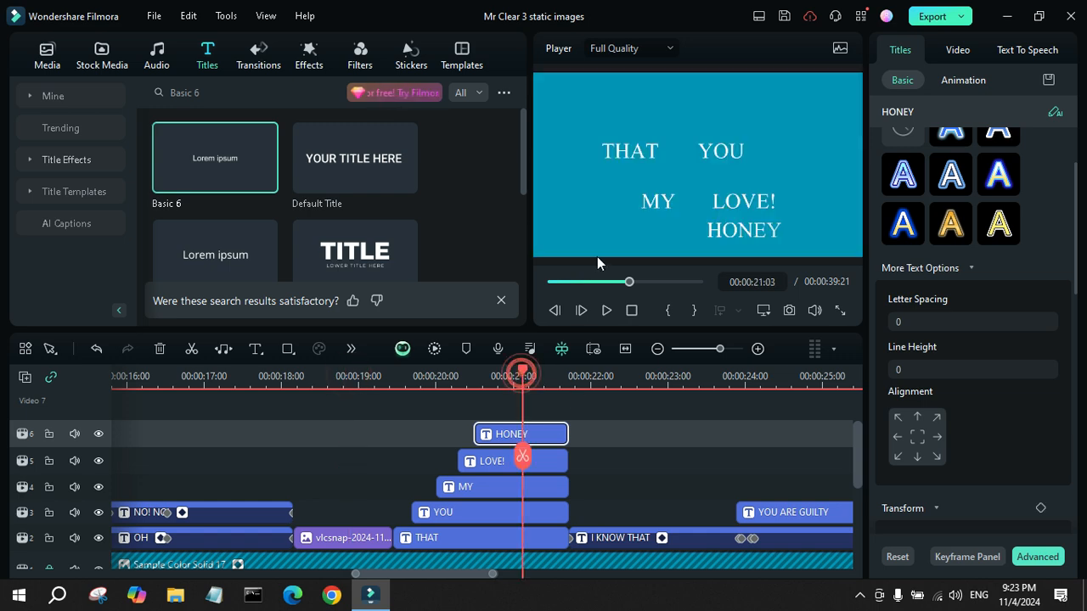
Set the font size of the THAT title to 28
left_click(635, 157)
scroll(955, 331, "up", 2)
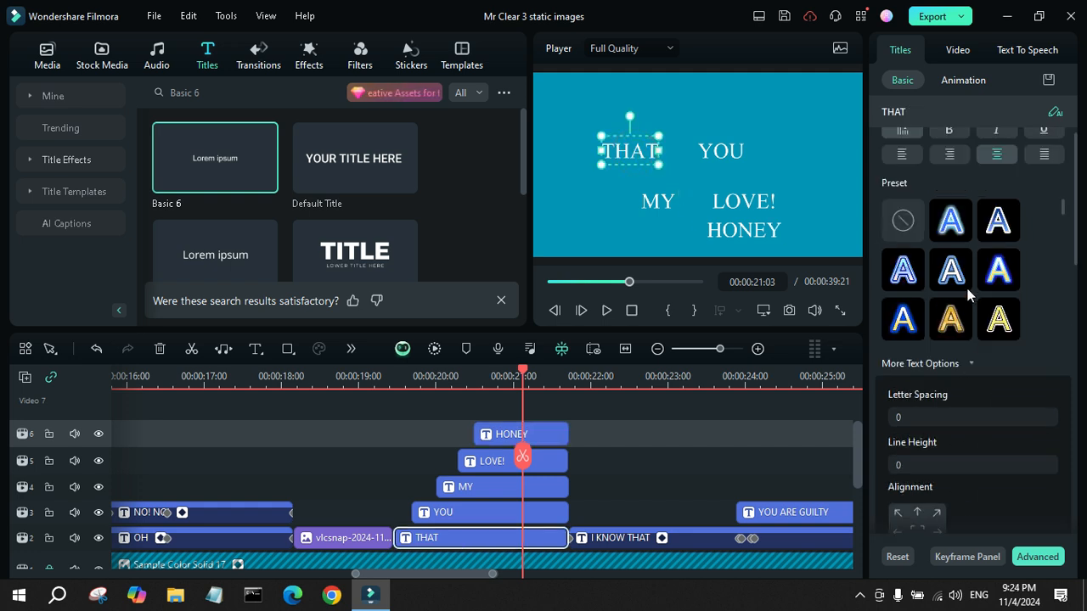
scroll(1029, 106, "up", 1)
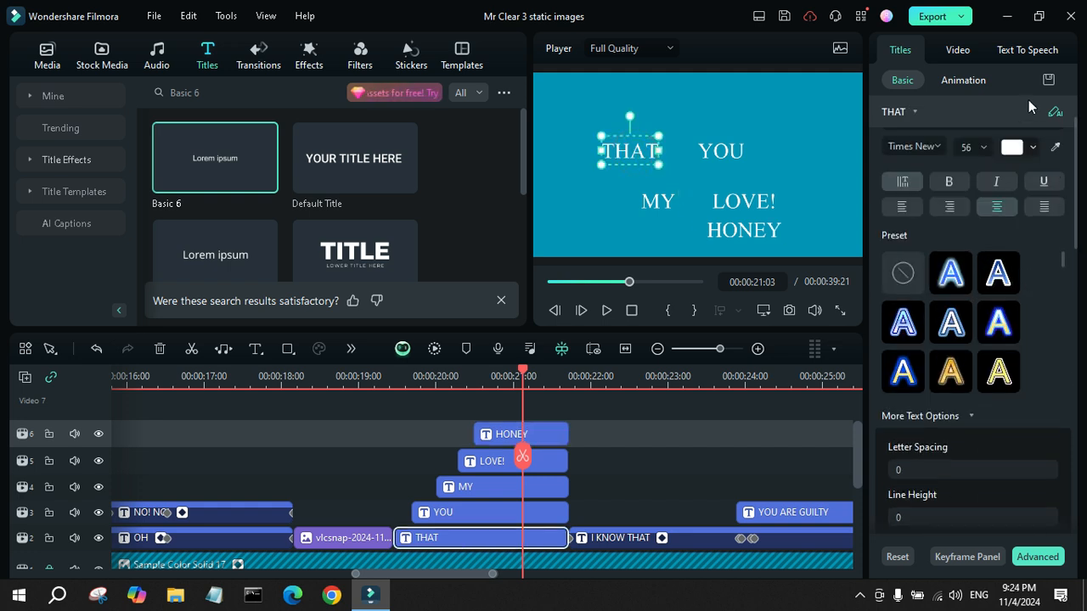
scroll(1030, 106, "up", 2)
left_click(983, 219)
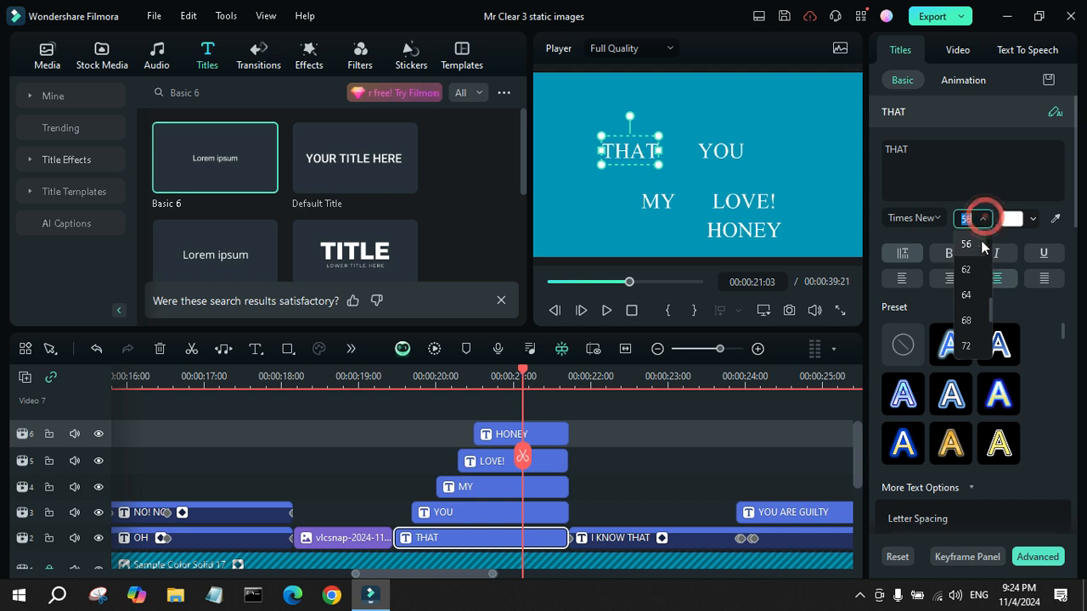
scroll(975, 280, "up", 3)
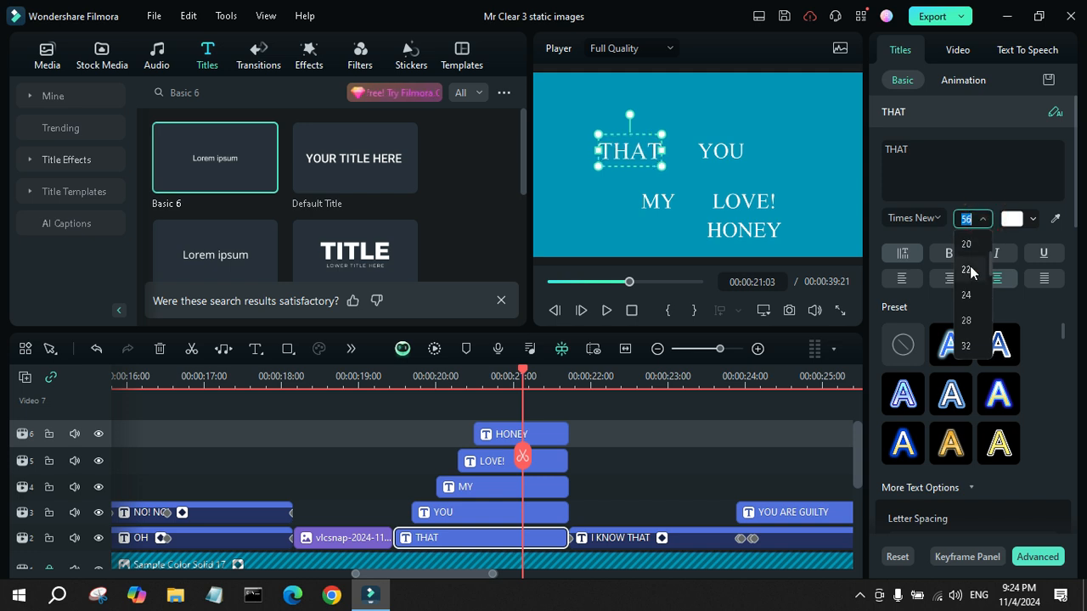
left_click(966, 319)
Set the font size of the YOU and MY titles to 28
left_click(721, 152)
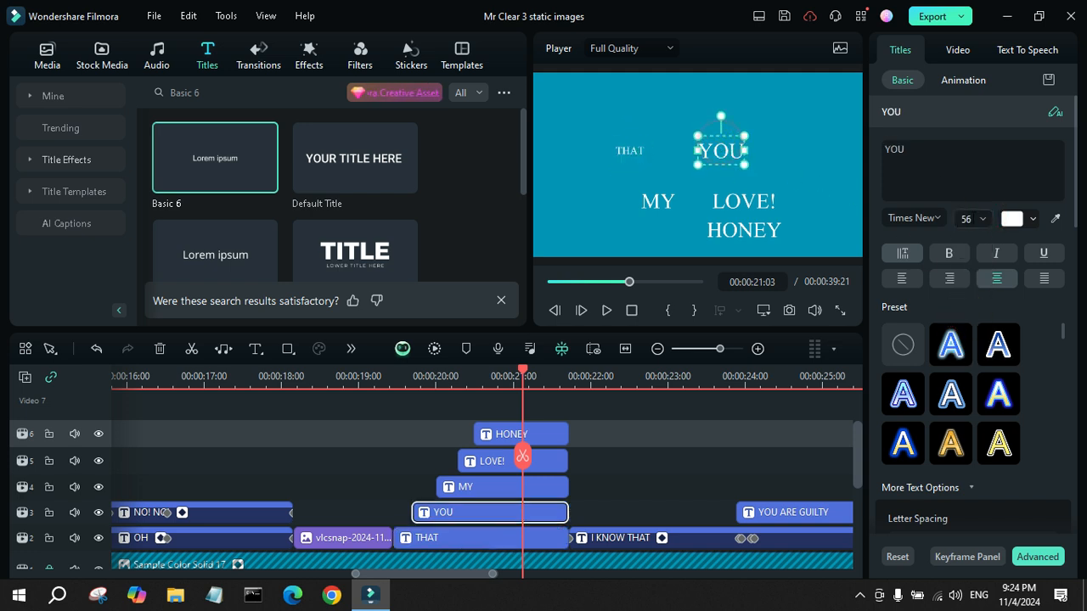
left_click(971, 218)
type("28")
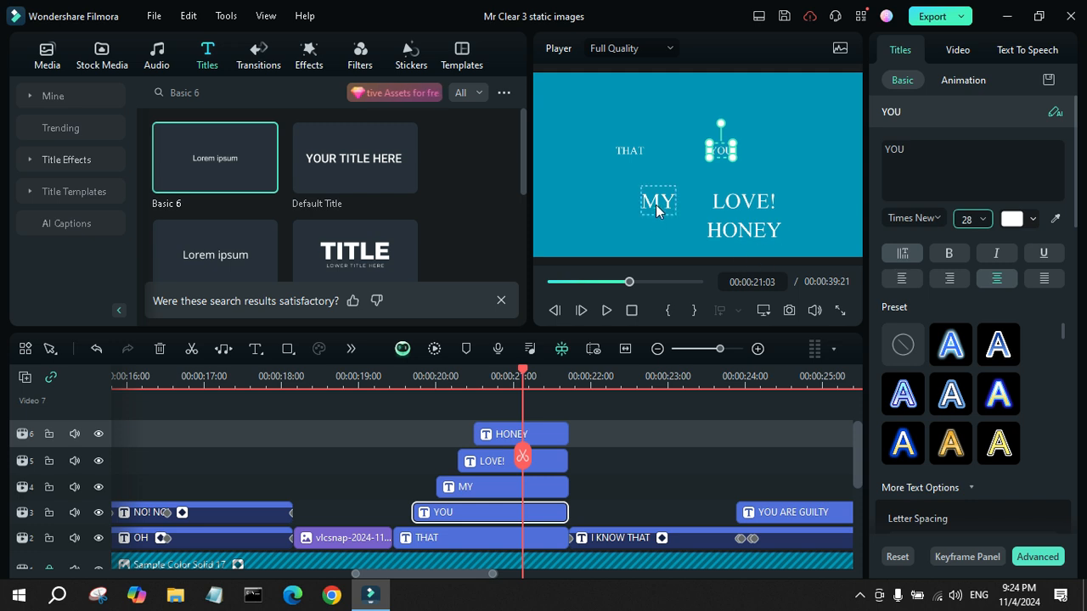
left_click(656, 204)
left_click(968, 218)
type("2")
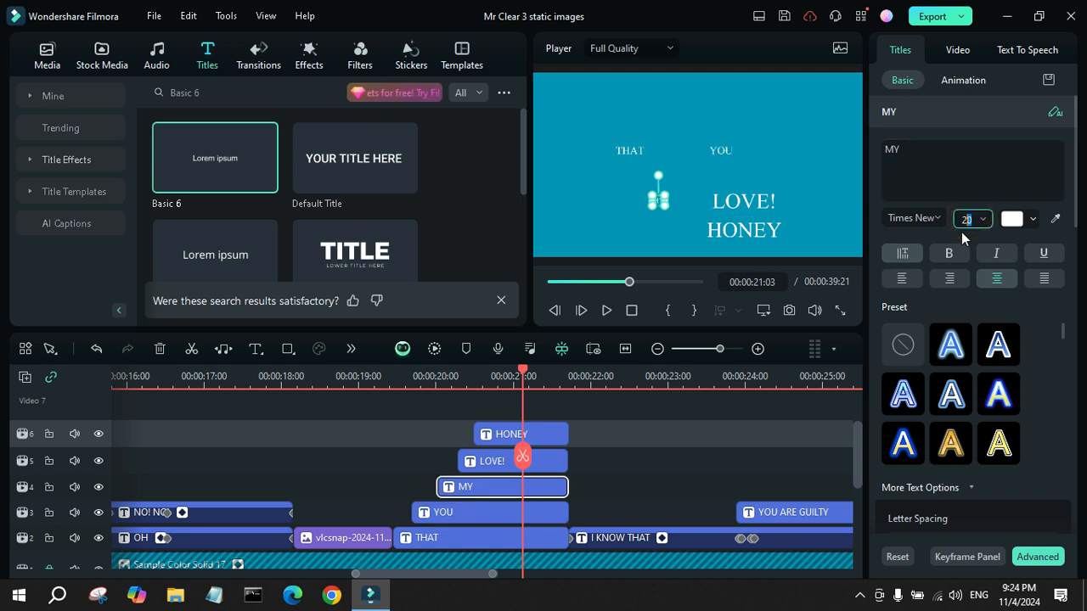
type("8")
Set the font size of the LOVE! and HONEY titles to 28
left_click(743, 203)
left_click(968, 218)
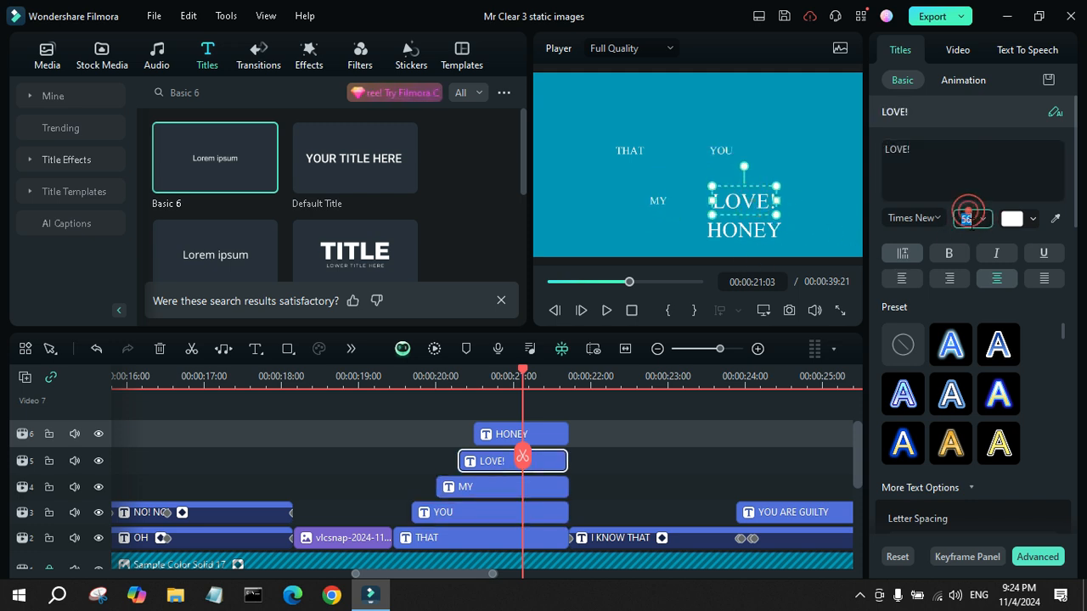
type("28")
left_click(756, 236)
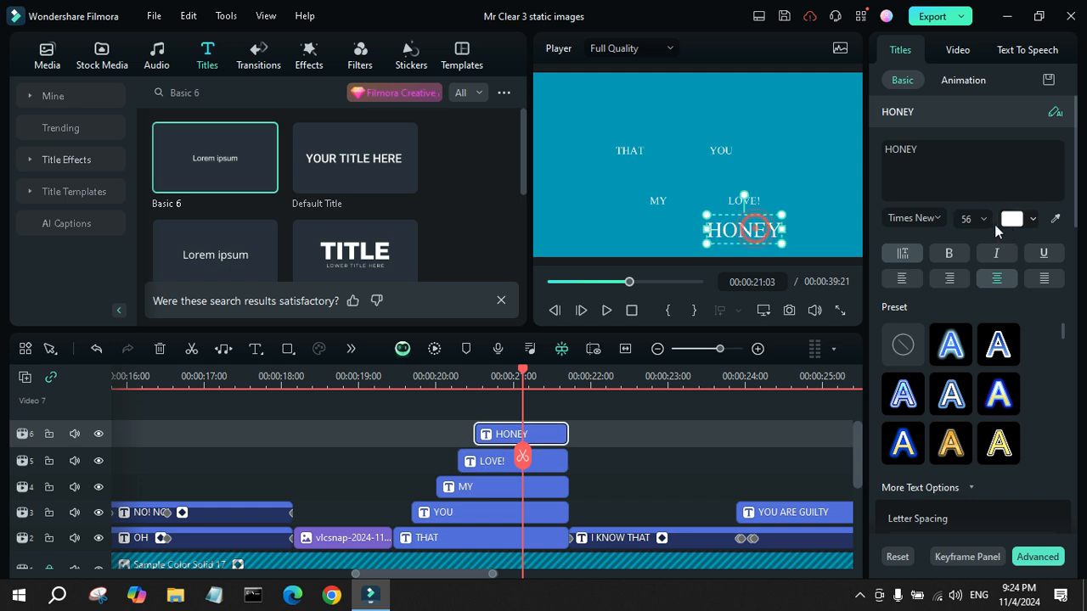
left_click(968, 218)
type("28")
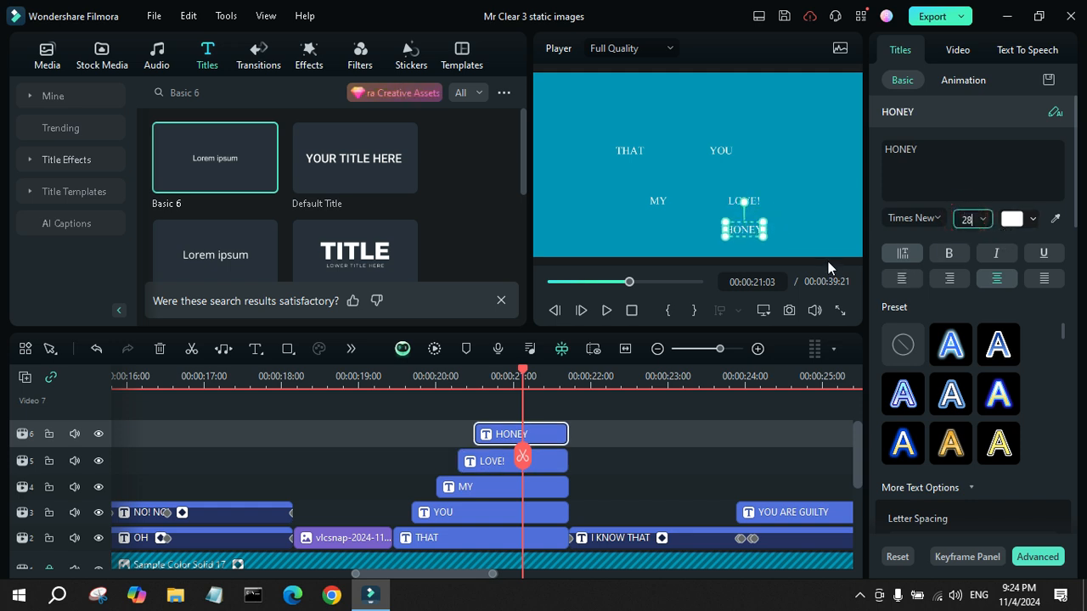
Move the HONEY title so it sits below and between MY and LOVE!, and deselect it in the preview
left_click(820, 199)
left_click_drag(740, 230, 689, 236)
left_click(839, 140)
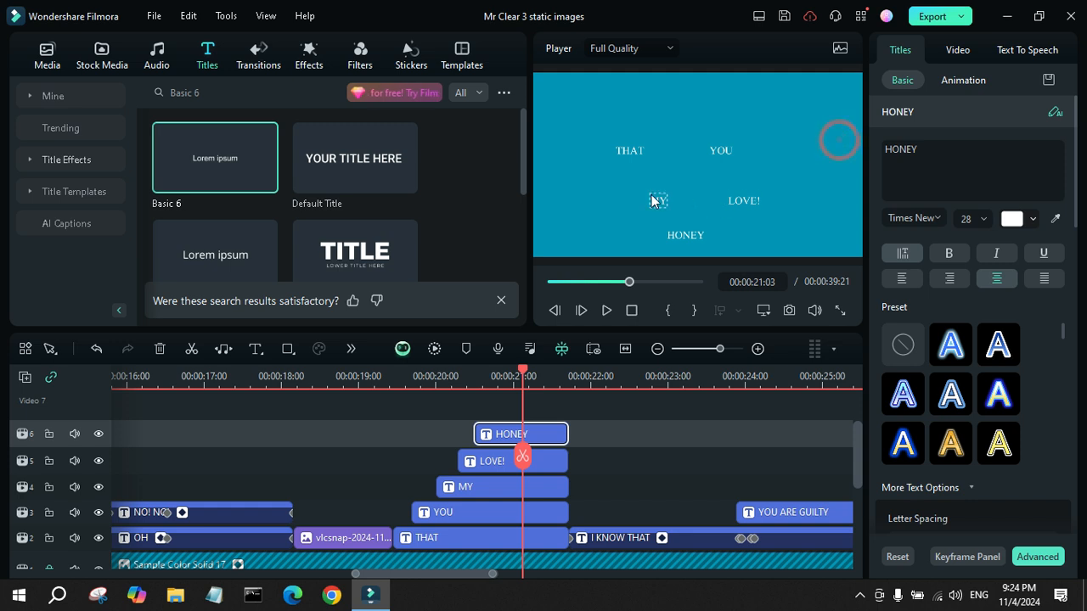
Play the finished THAT YOU MY LOVE! HONEY word sequence through to the I KNOW THAT title
left_click(376, 376)
left_click(606, 310)
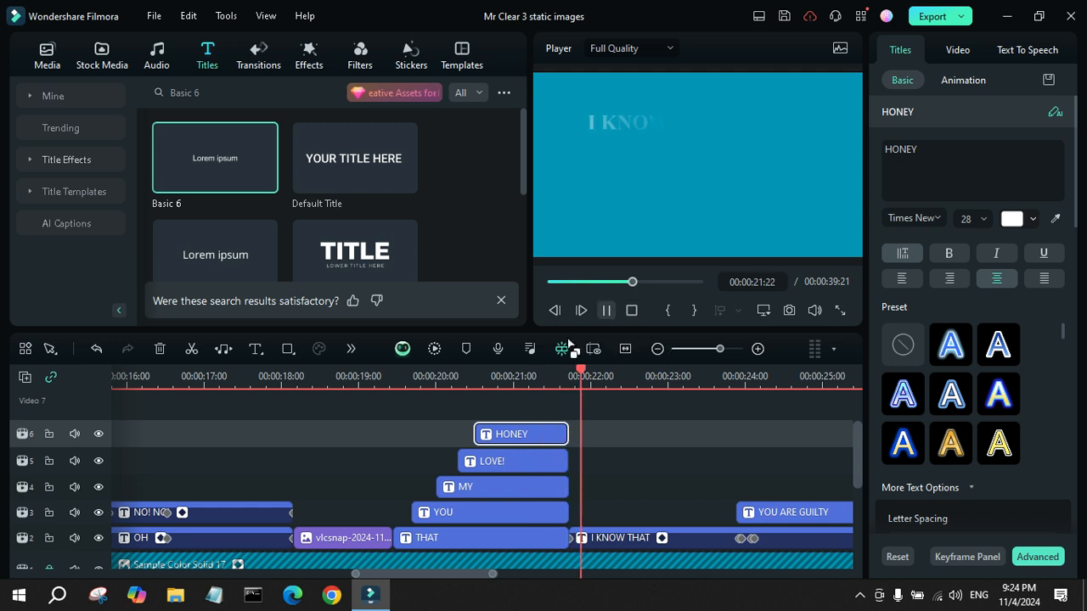
key("space")
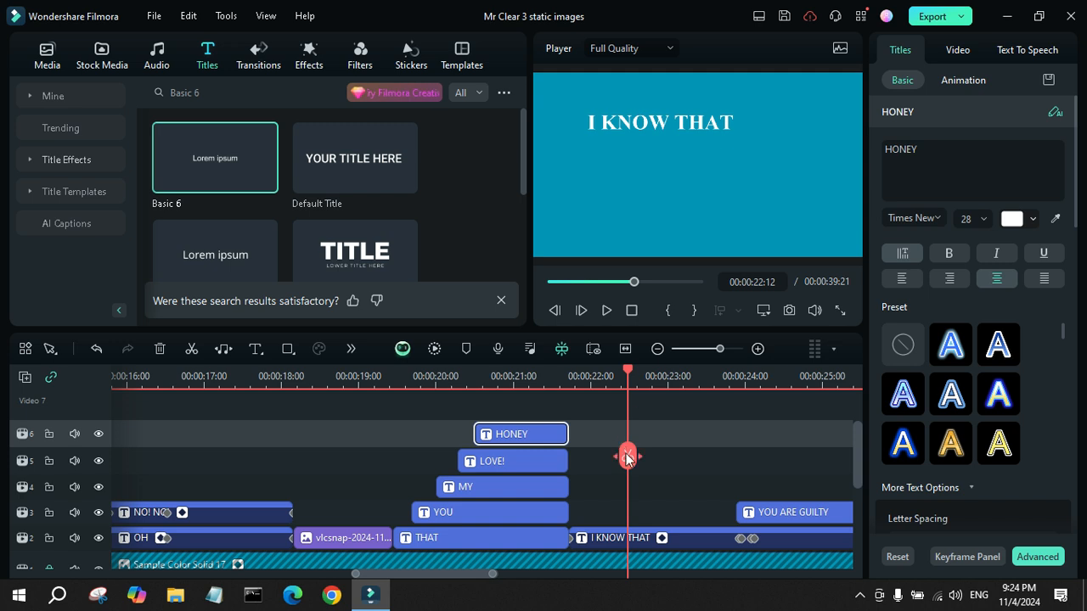
Preview the I KNOW THAT title and its handover to the YOU ARE GUILTY title
left_click_drag(627, 459, 803, 482)
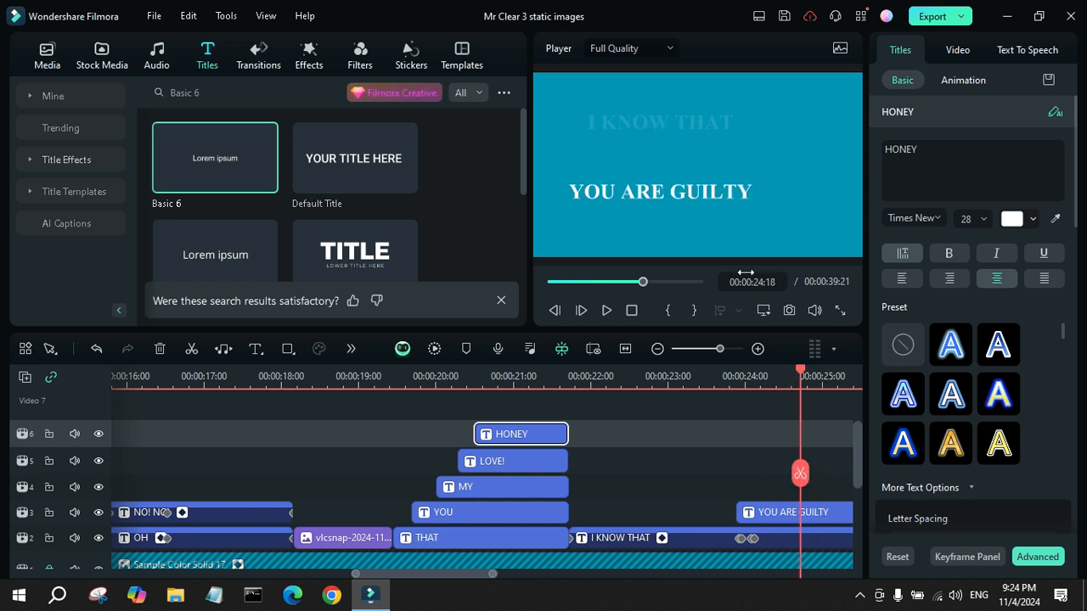
left_click(568, 384)
key("space")
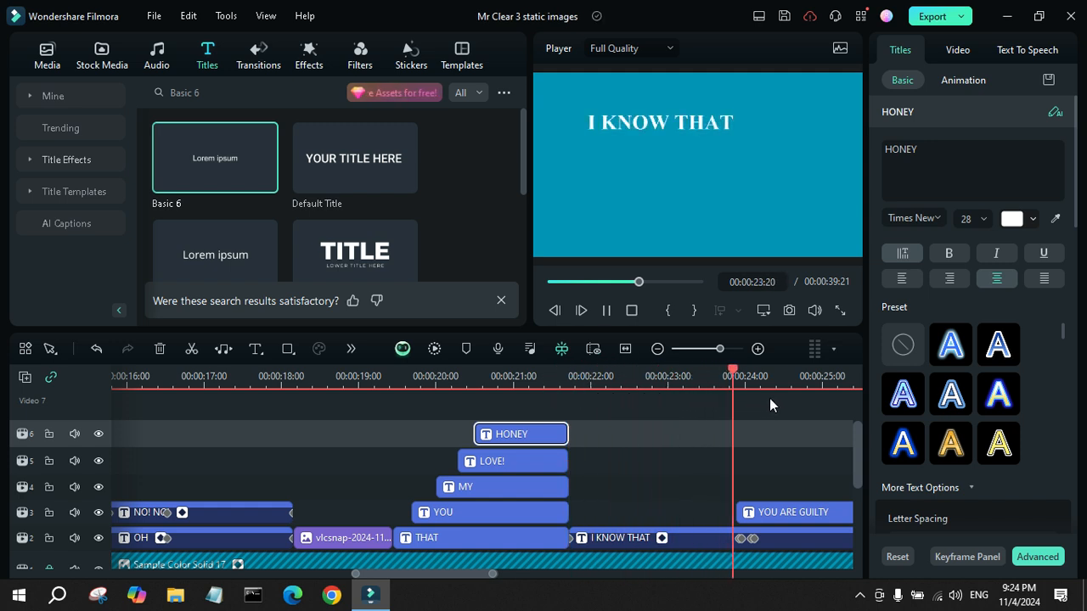
key("space")
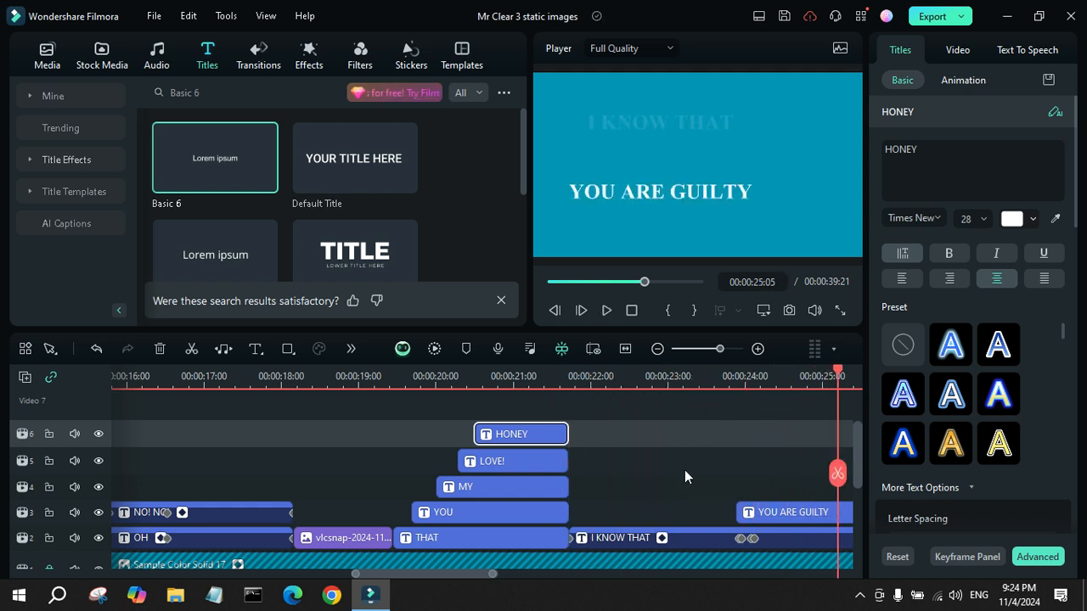
Select the I KNOW THAT title and replay its entrance from just before the title begins
scroll(672, 528, "down", 2)
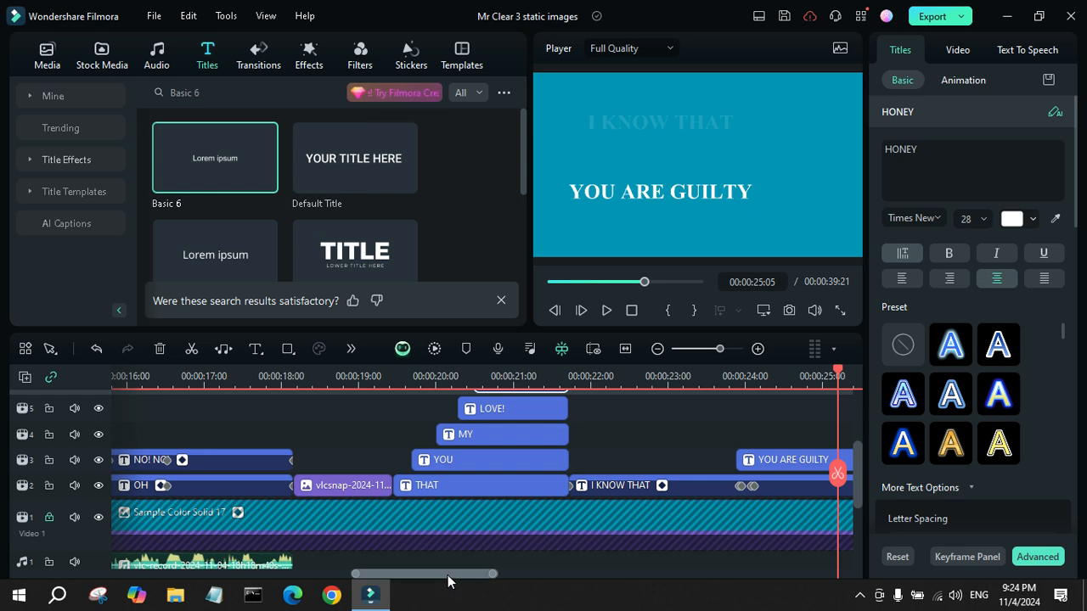
left_click_drag(456, 574, 521, 573)
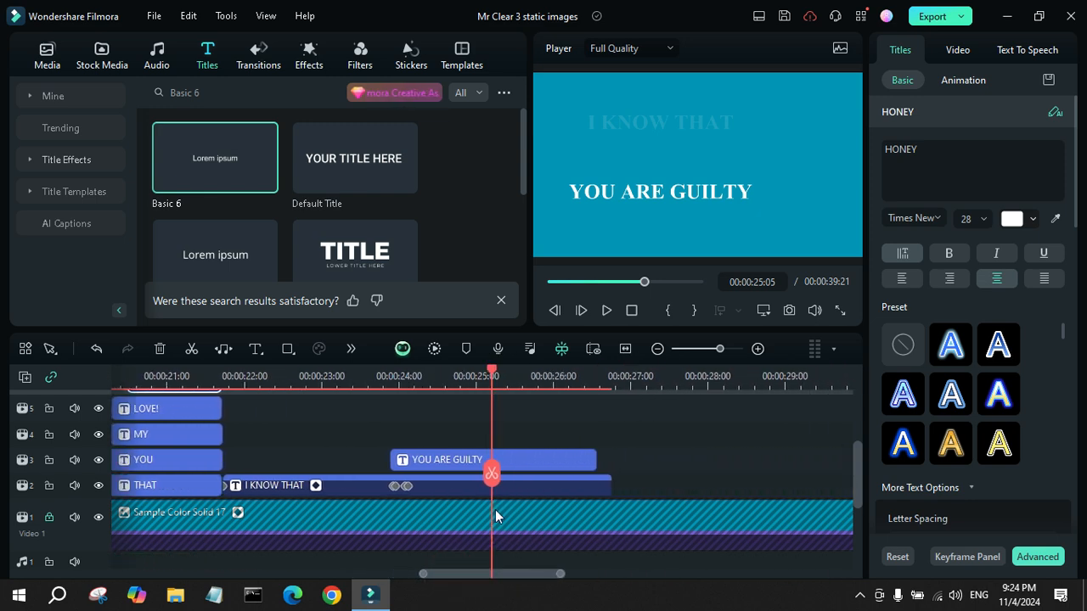
left_click(224, 383)
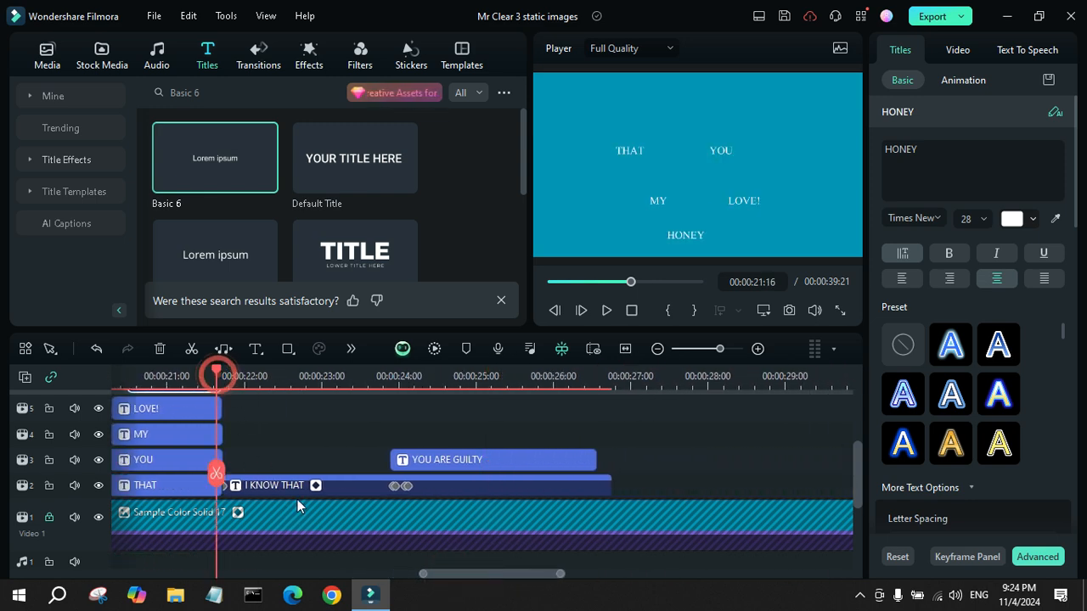
left_click(289, 485)
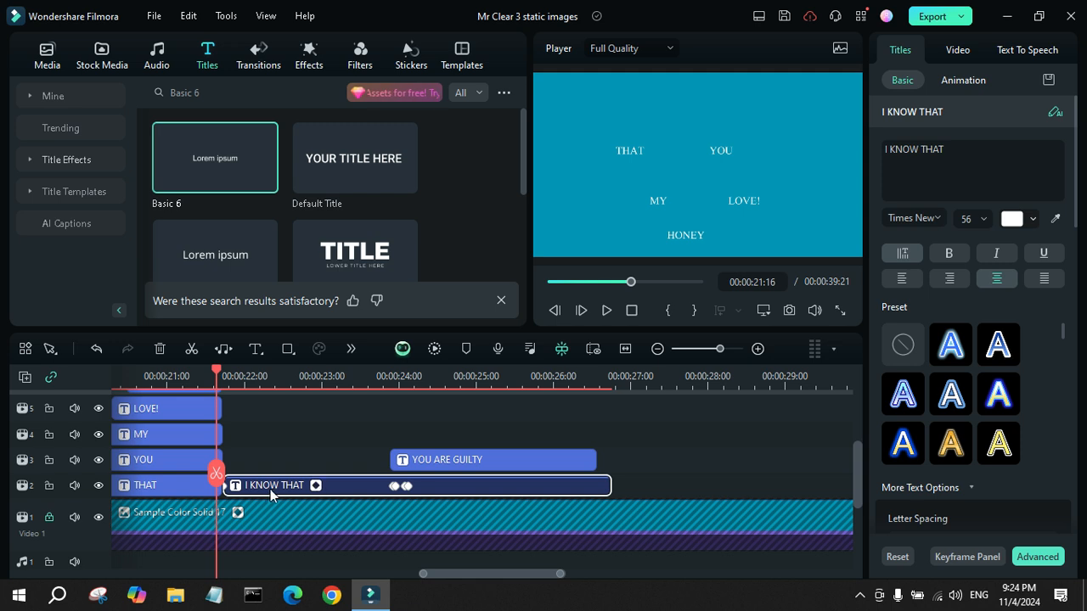
key("space")
key("space")
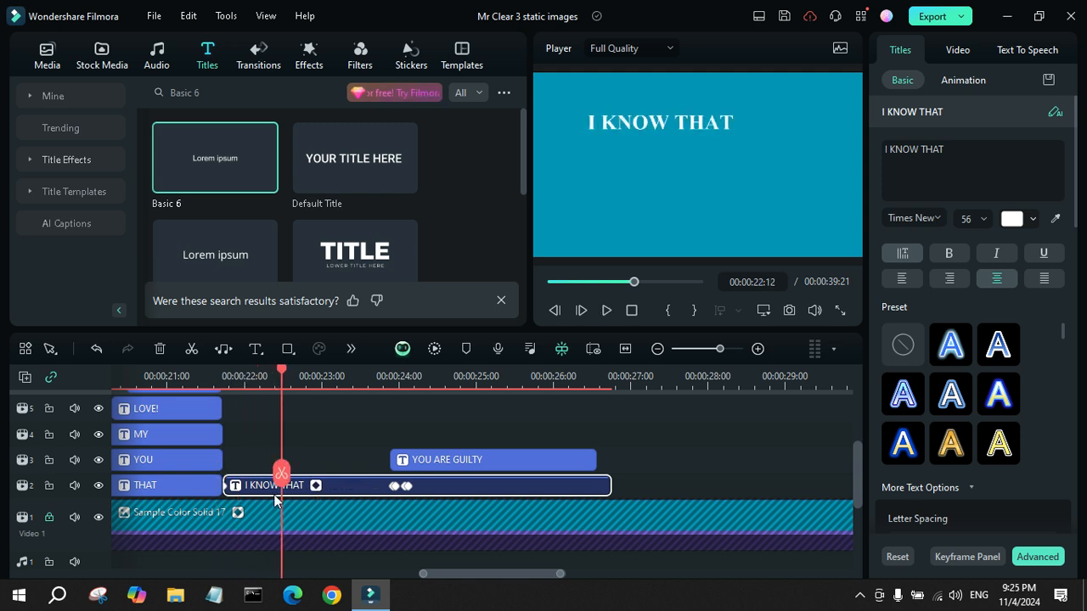
left_click_drag(280, 476, 214, 480)
key("space")
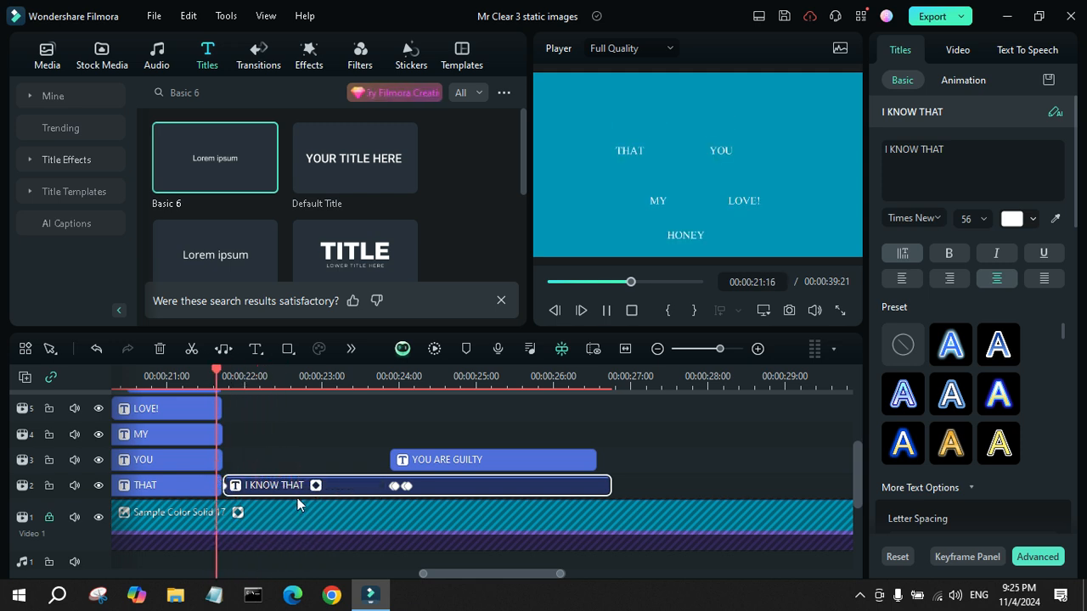
key("space")
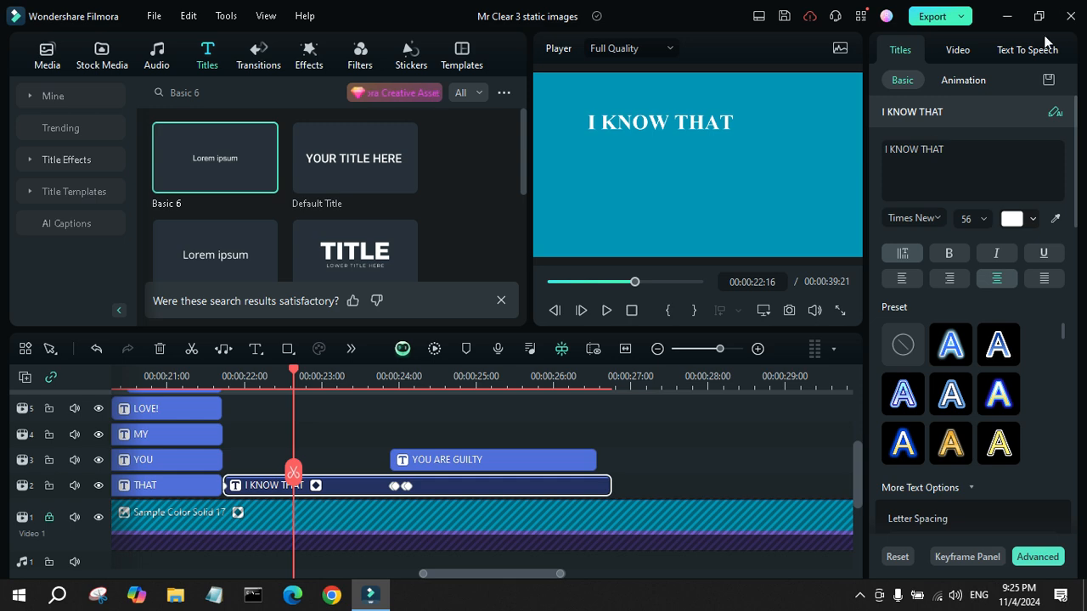
Inspect the I KNOW THAT title's In animation and its duration, and preview up to the start of YOU ARE GUILTY
left_click(689, 122)
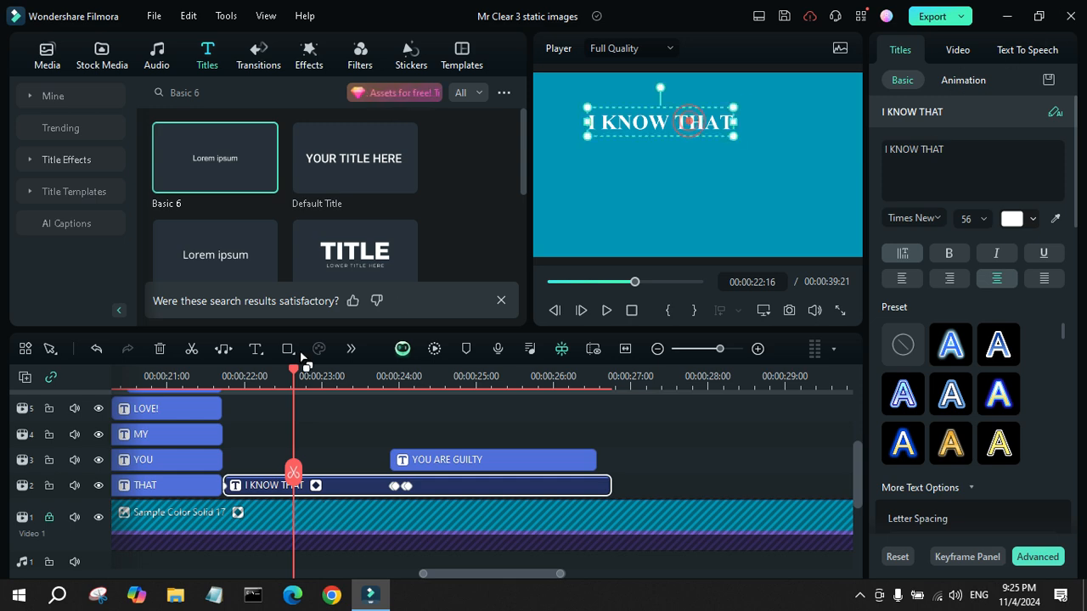
left_click(973, 82)
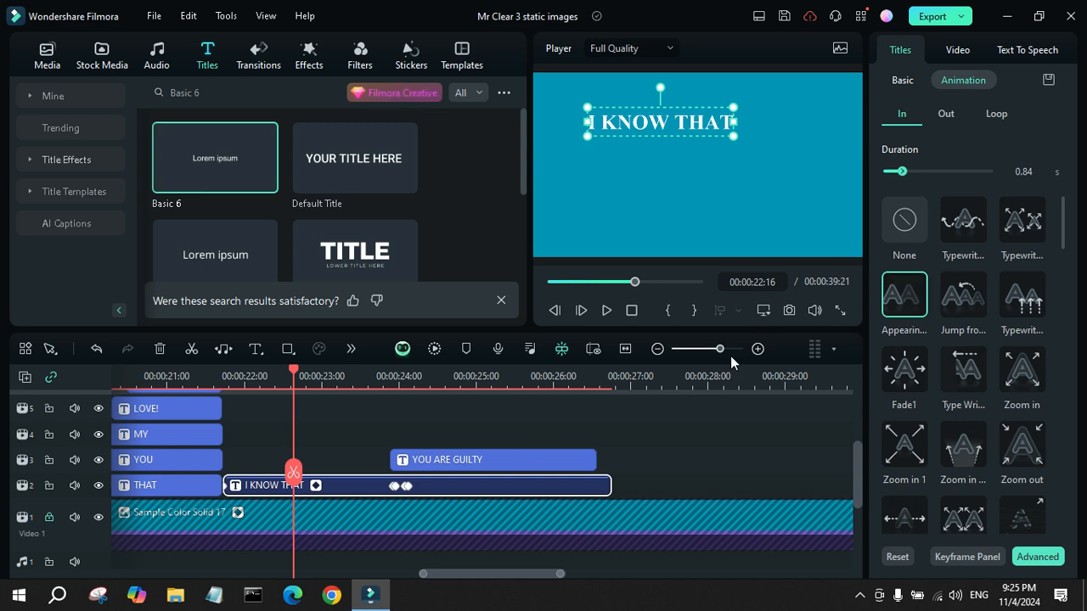
key("space")
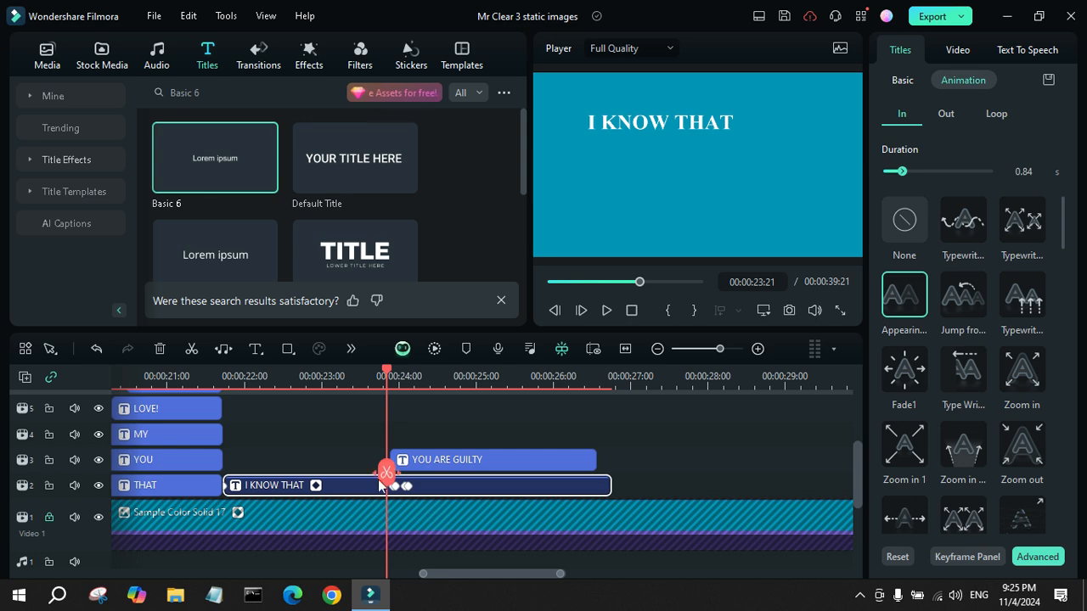
left_click_drag(381, 478, 390, 482)
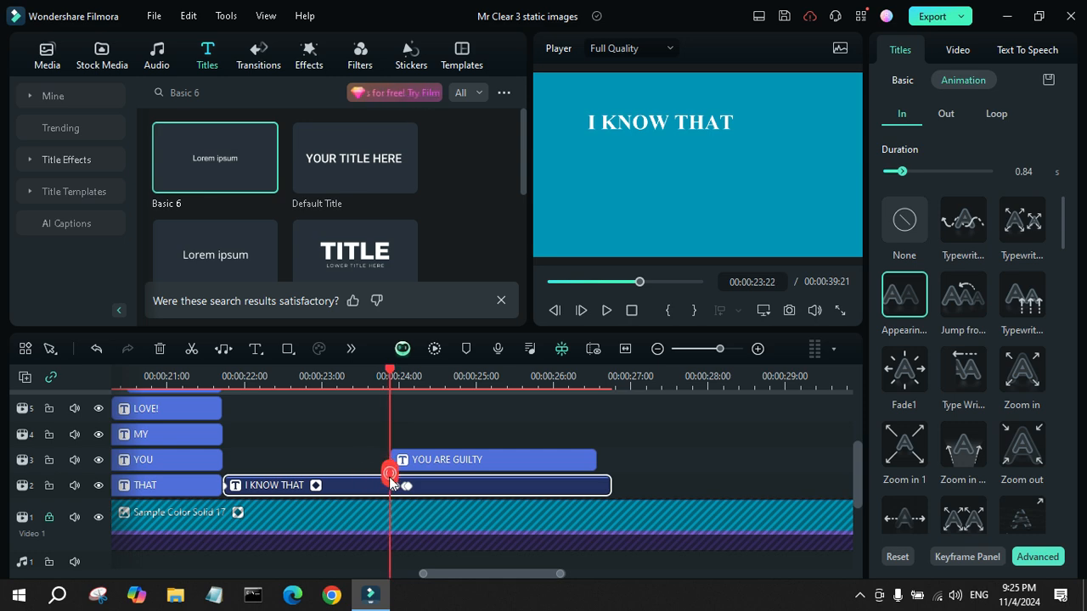
Examine the I KNOW THAT title's transform and opacity keyframes that fade it as YOU ARE GUILTY appears
left_click(900, 81)
scroll(1042, 372, "down", 5)
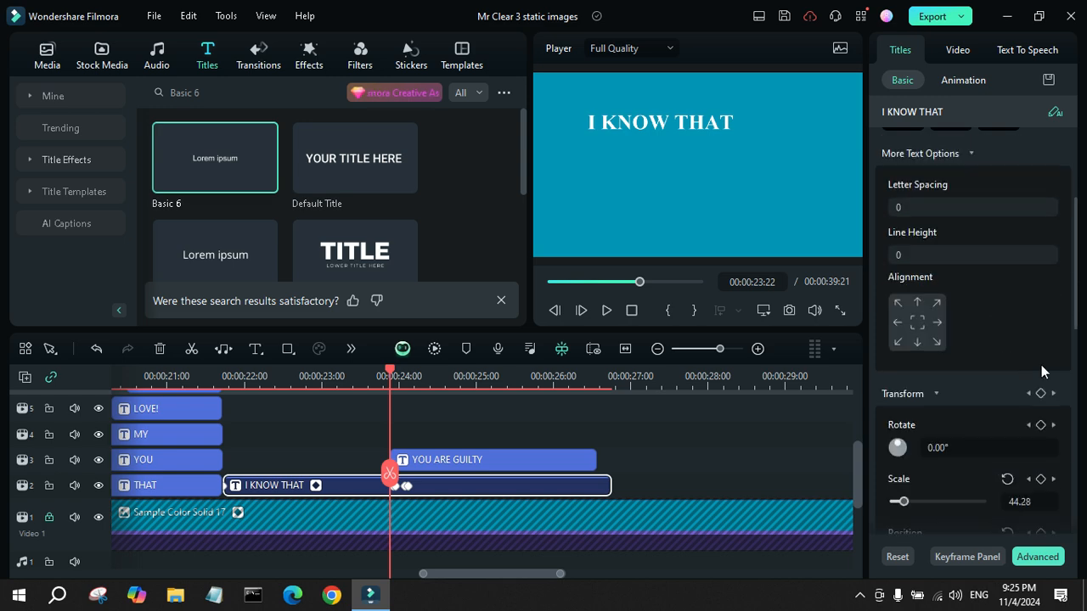
scroll(1043, 372, "down", 2)
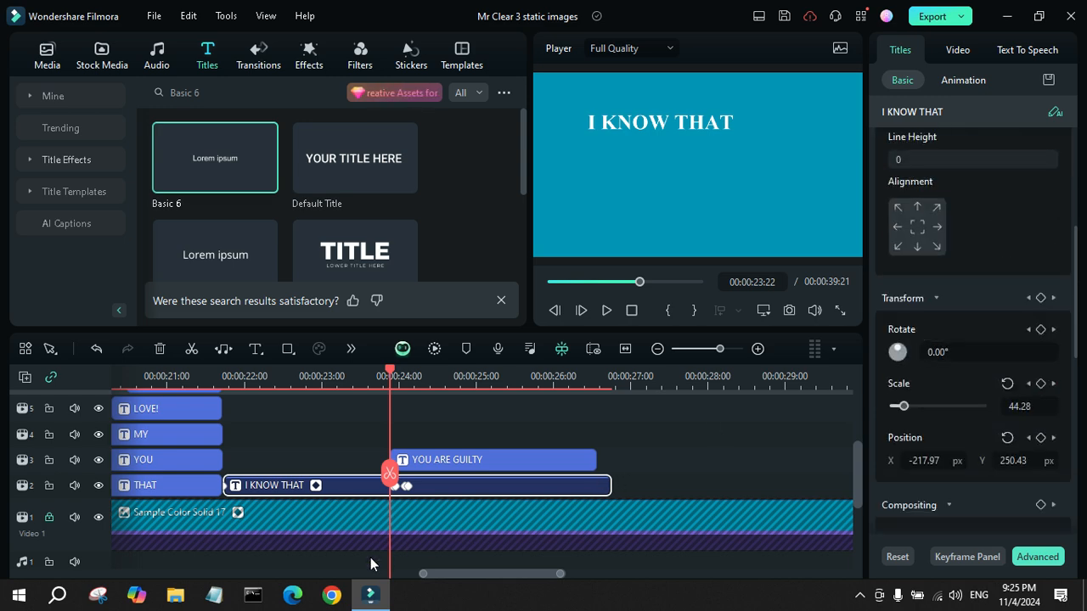
left_click(758, 349)
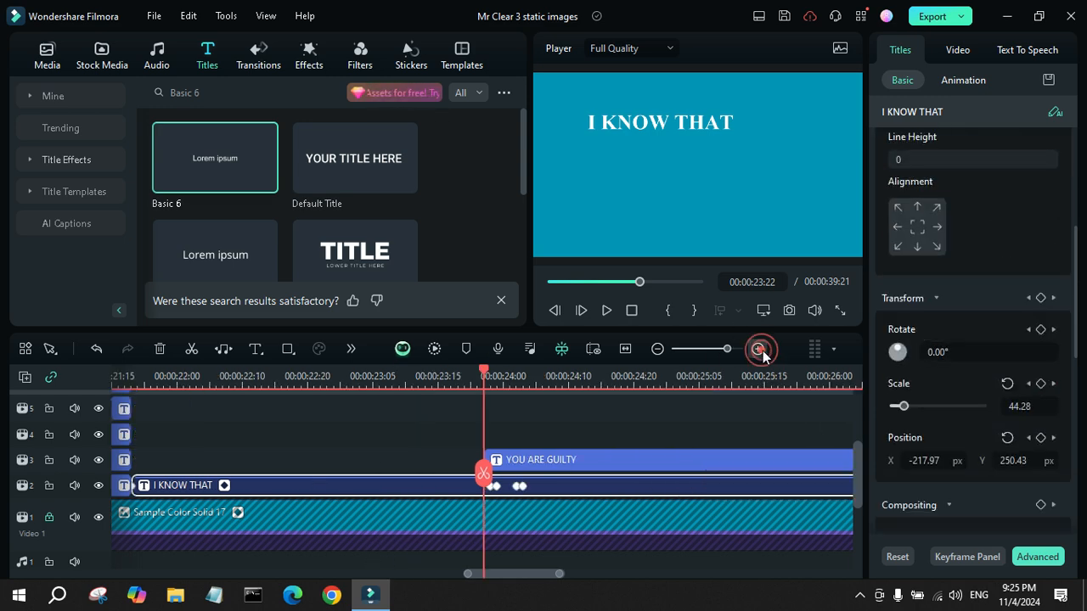
left_click(488, 473)
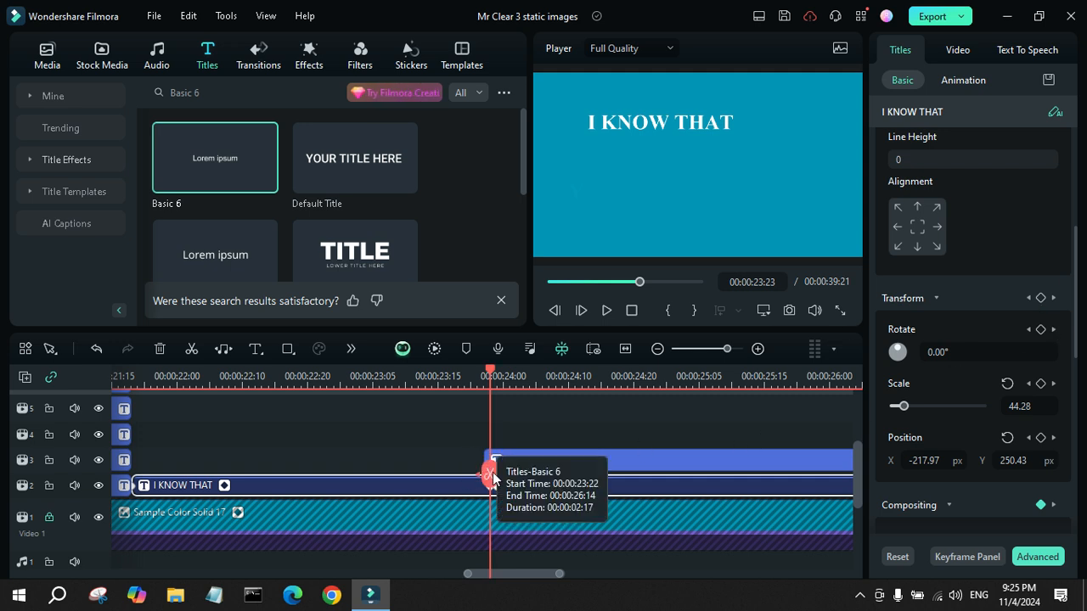
left_click_drag(494, 479, 499, 484)
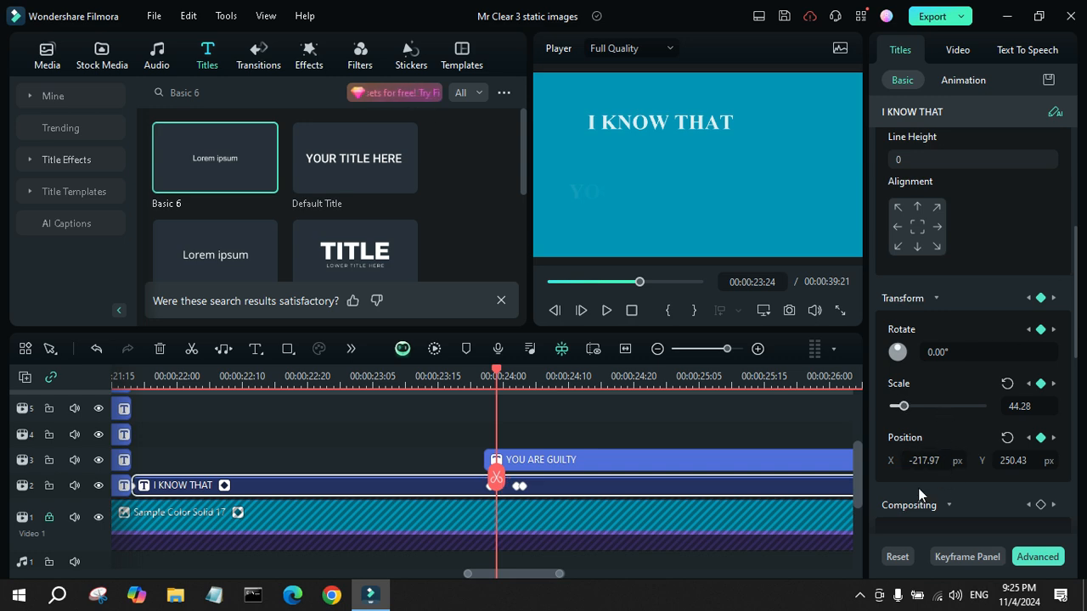
scroll(985, 496, "down", 3)
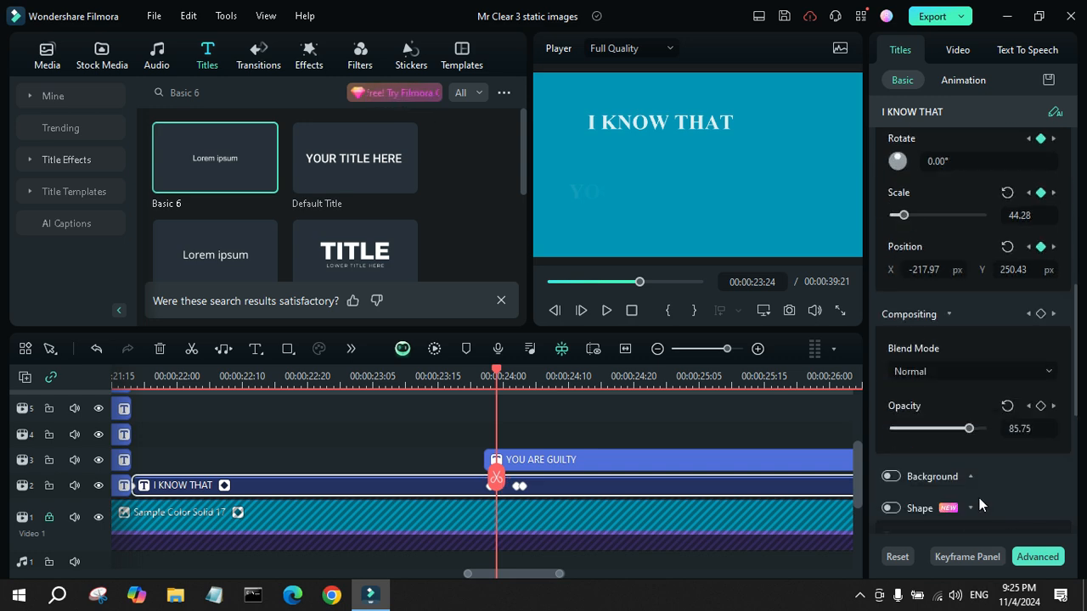
left_click_drag(497, 490, 522, 481)
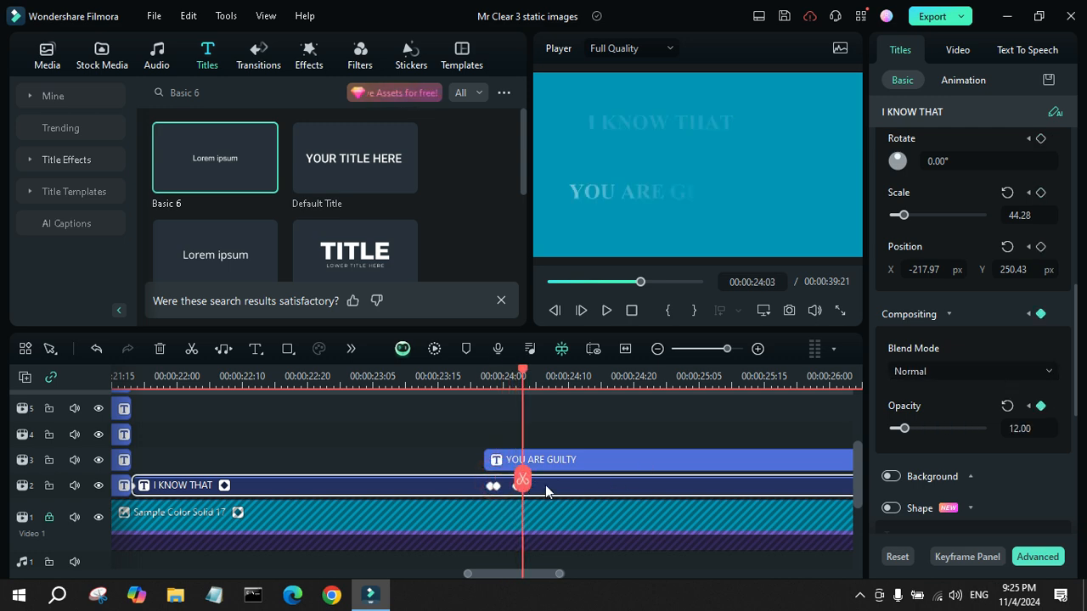
left_click_drag(515, 482, 582, 487)
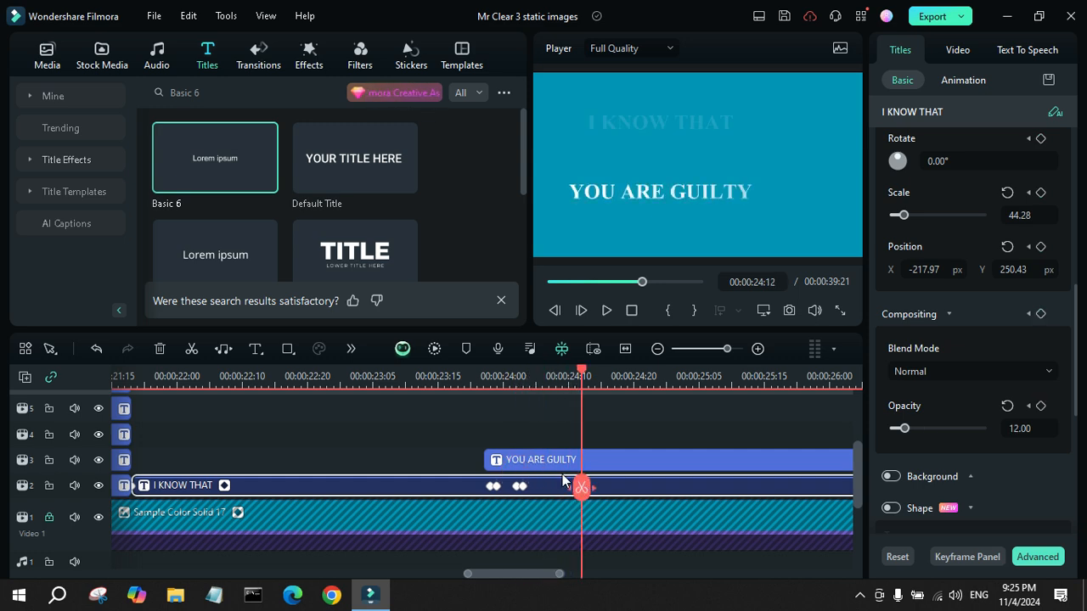
Select the YOU ARE GUILTY title, check its transform and opacity settings, and preview its remaining part
left_click(524, 461)
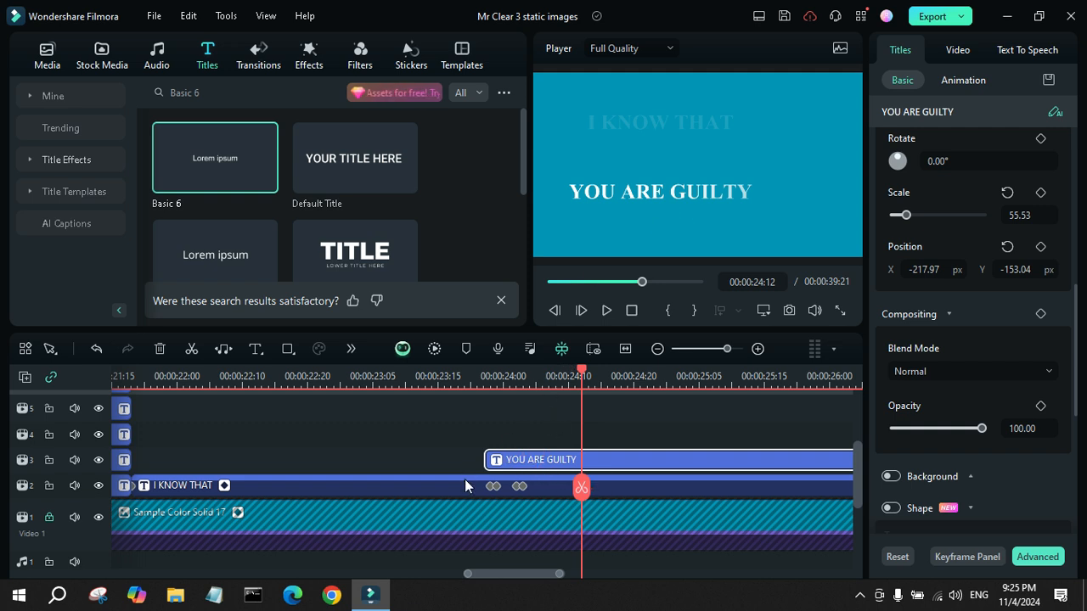
left_click_drag(581, 488, 647, 497)
left_click(658, 349)
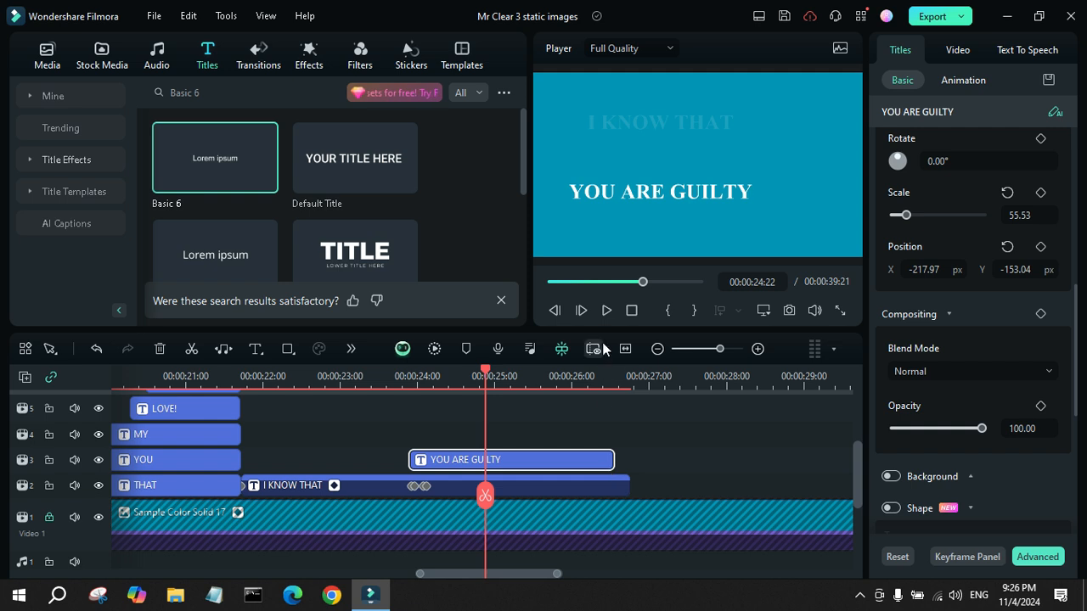
left_click(606, 312)
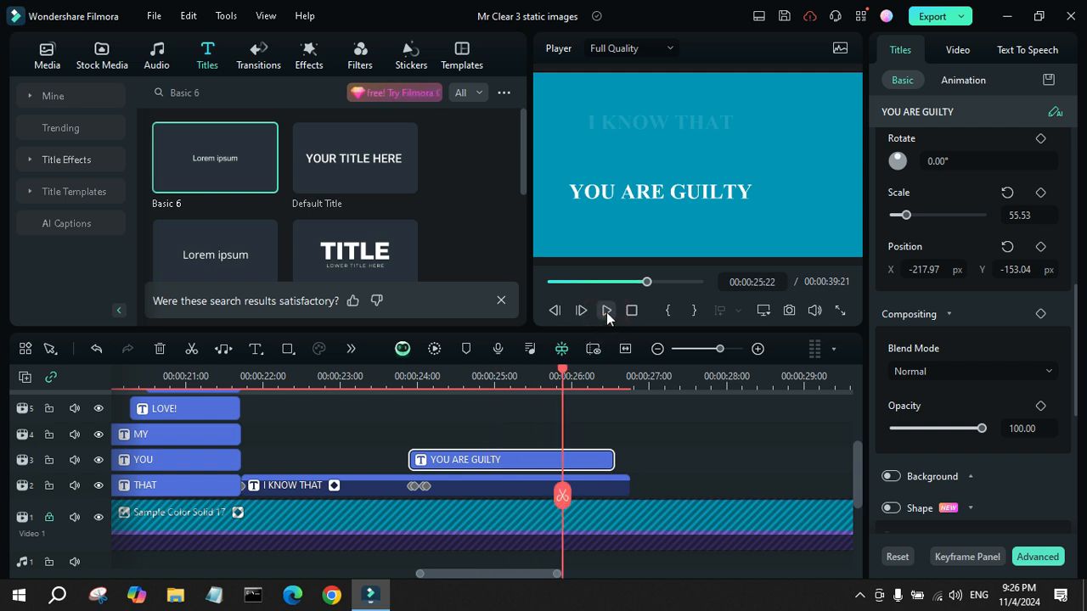
Play the whole project from the beginning in full screen, exit full screen and stop playback
left_click(633, 311)
left_click(631, 311)
left_click(839, 310)
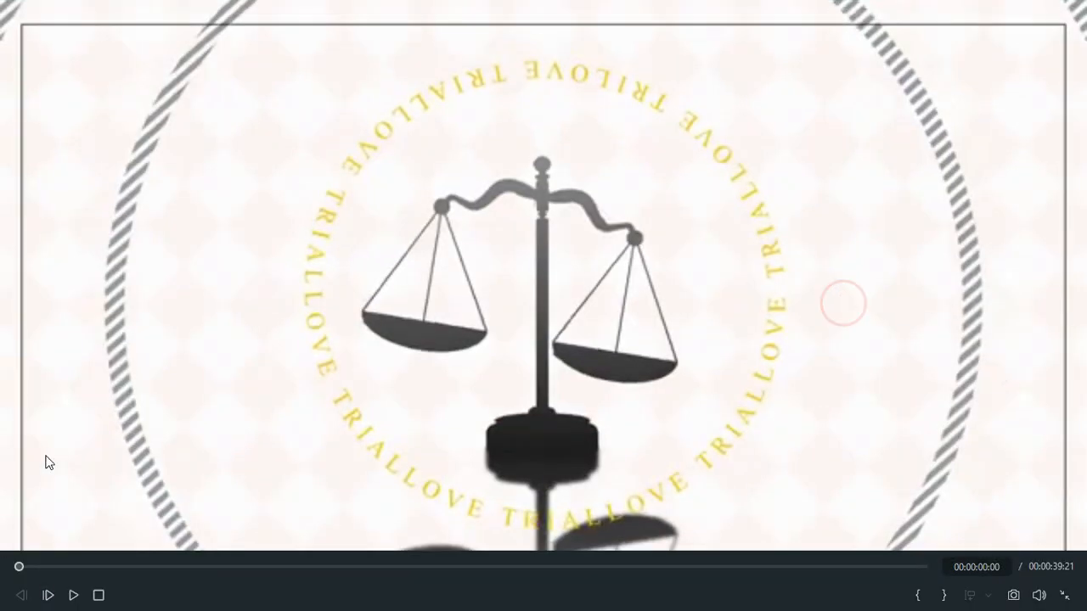
left_click(74, 596)
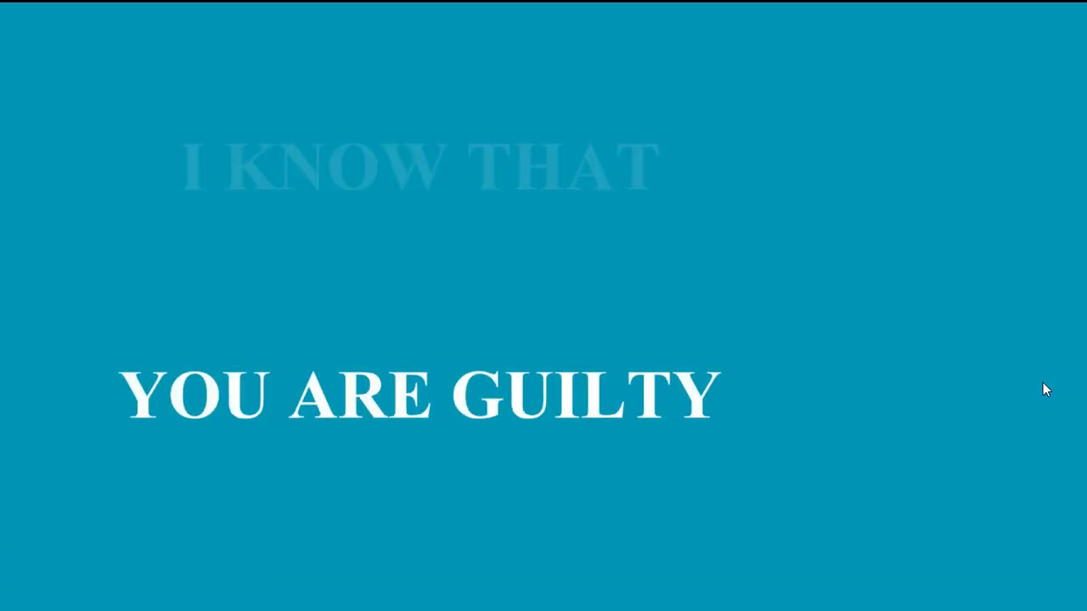
mouse_move(1045, 516)
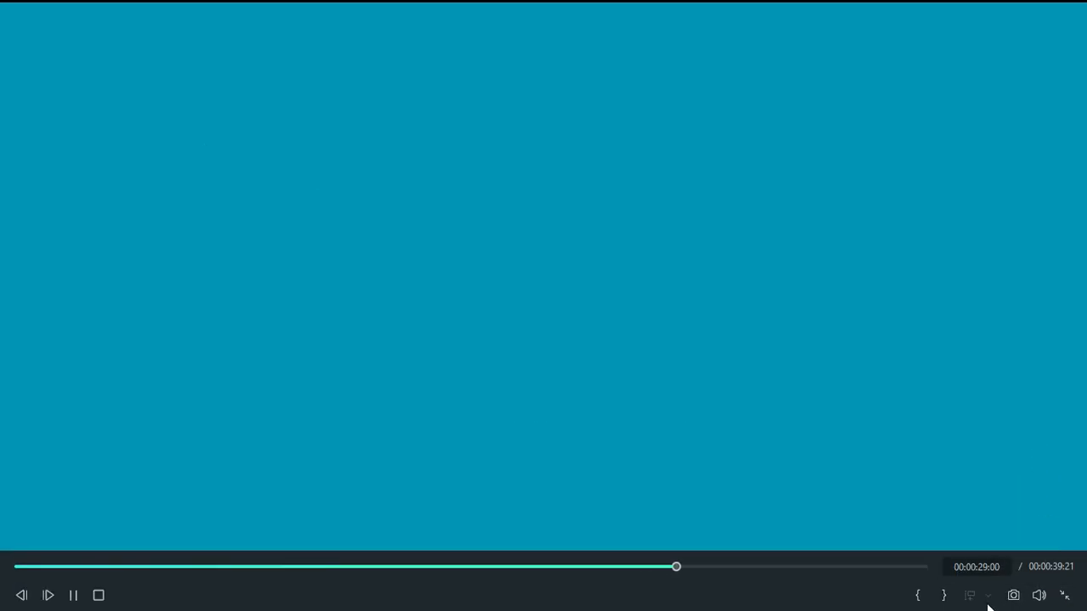
left_click(1062, 596)
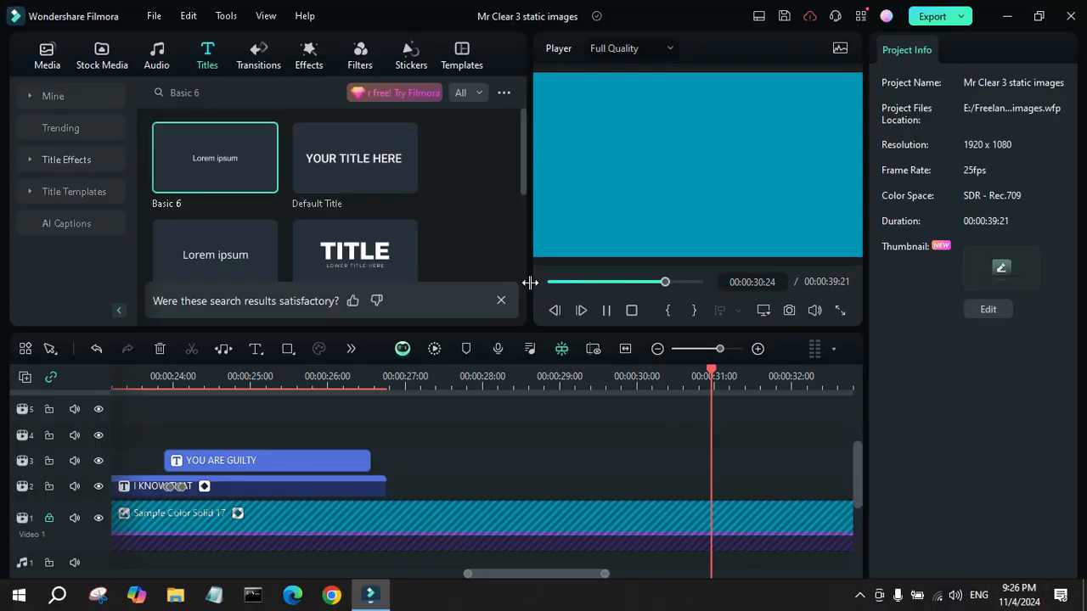
left_click(632, 310)
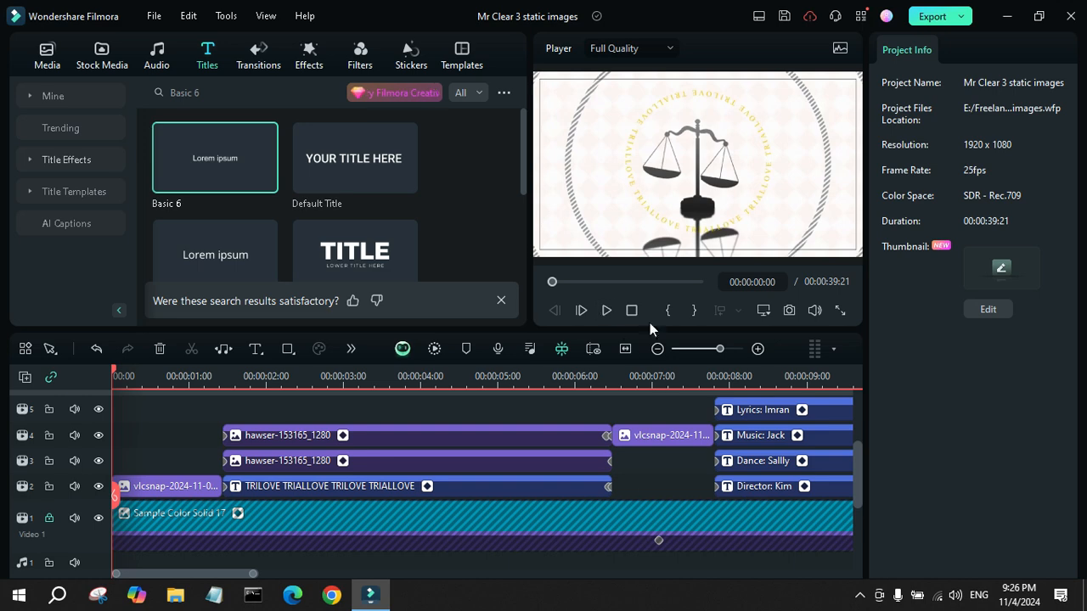
Unlock the background track, split Sample Color Solid 17 at 00:00:26:19 where the I KNOW THAT title ends, and delete the excess
left_click(625, 349)
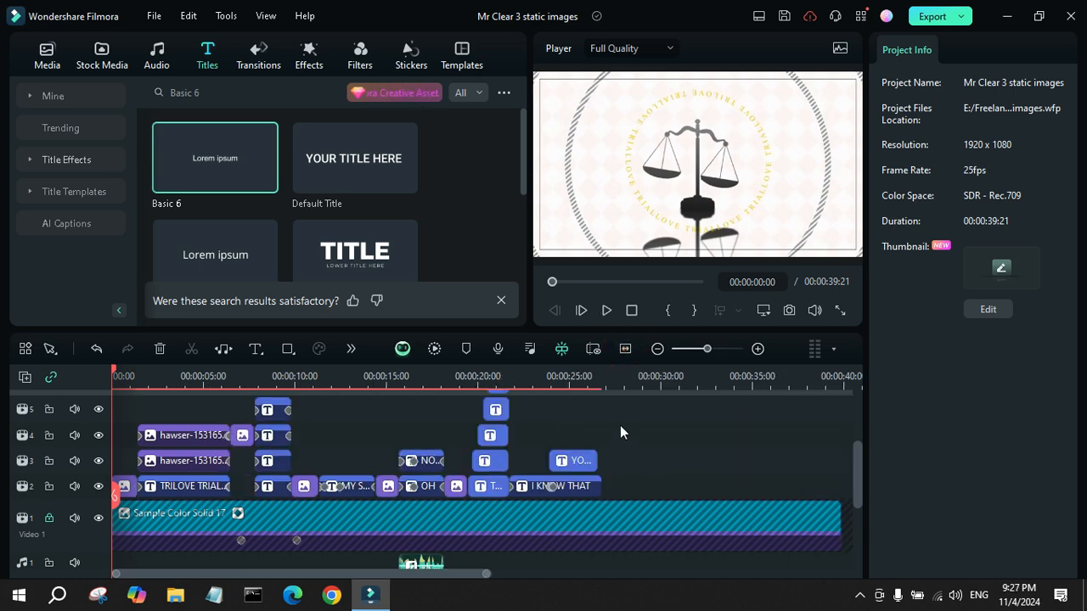
left_click(605, 386)
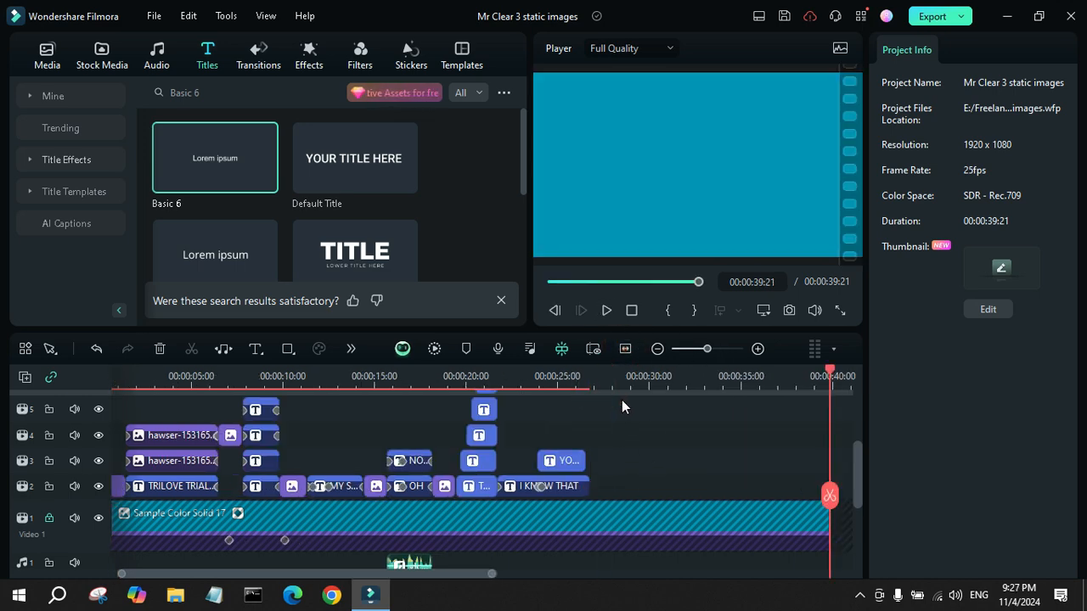
left_click(50, 518)
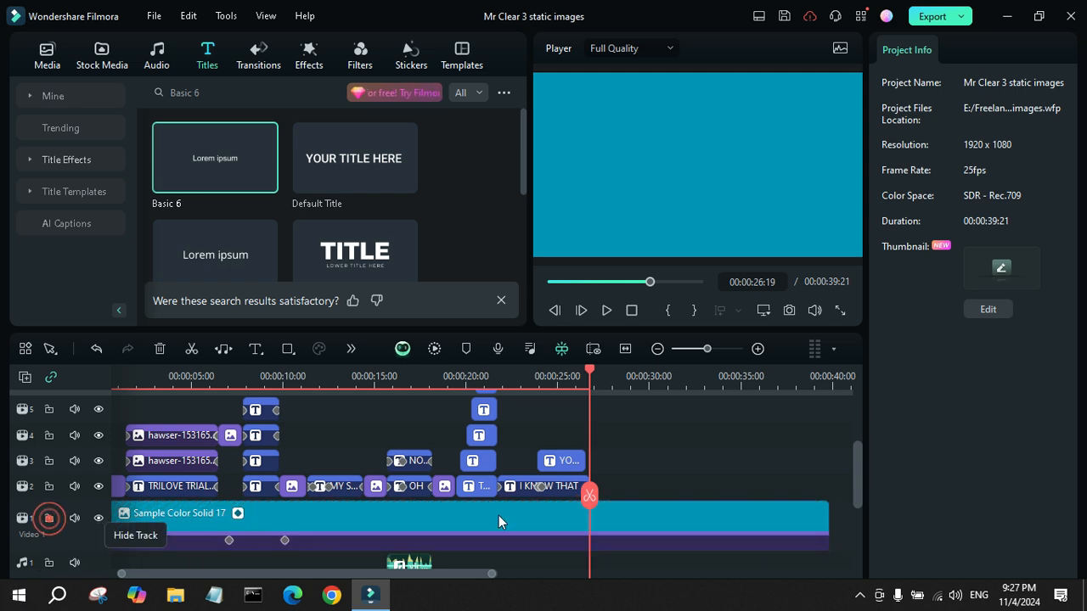
left_click(590, 495)
left_click(737, 518)
key("Delete")
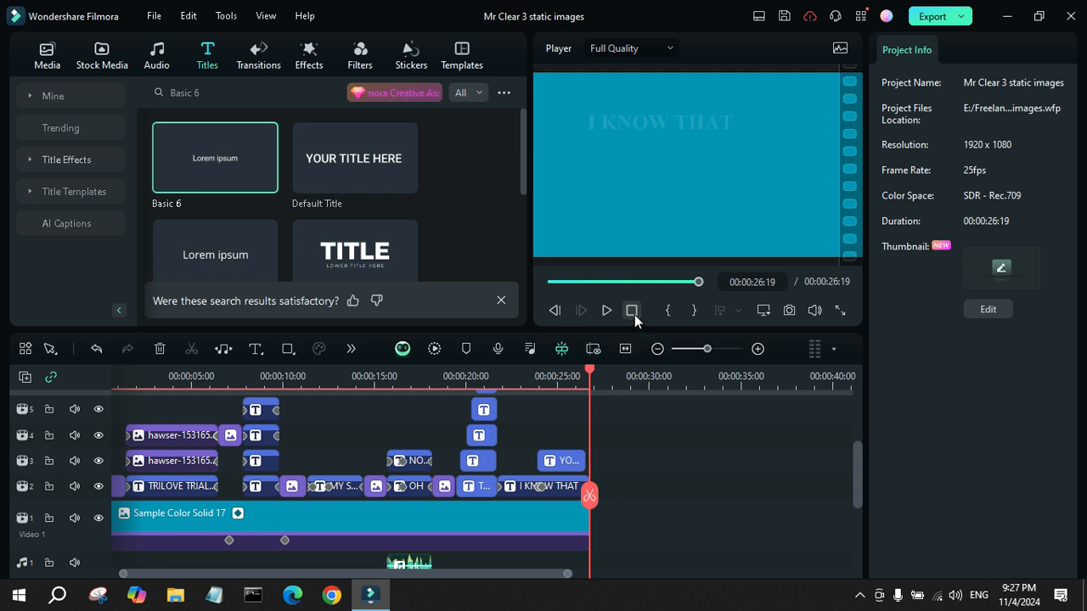
left_click(860, 596)
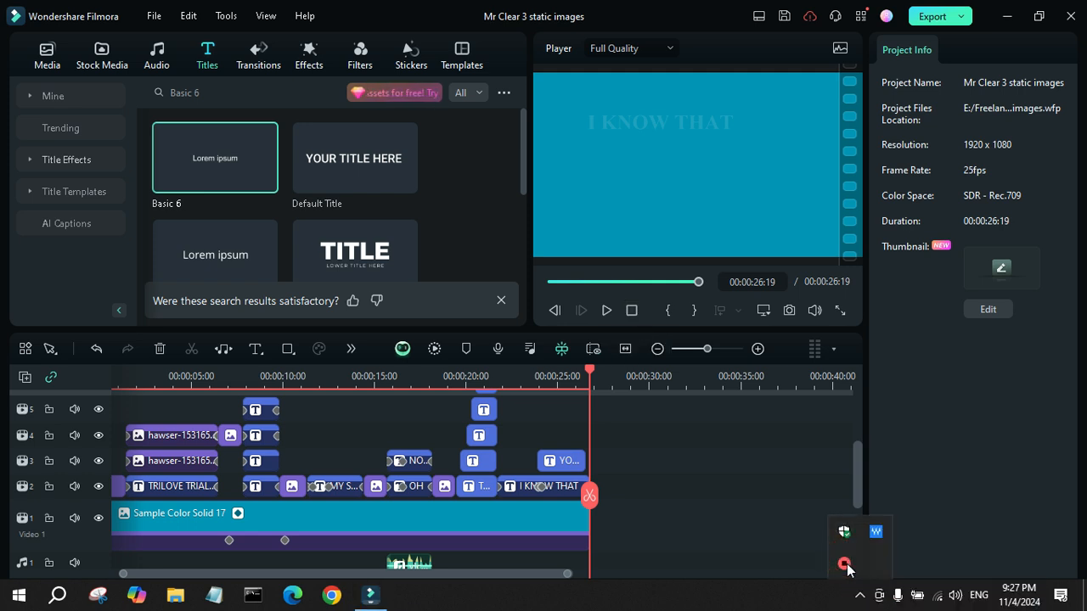